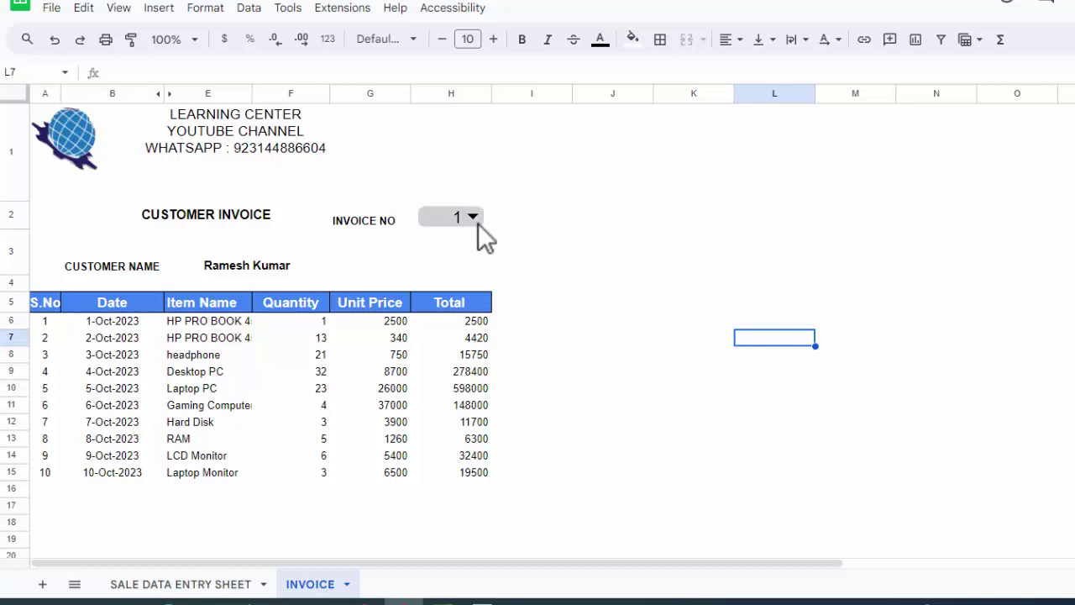
- Switch the invoice number in H2 through 2, 3 and 4 to review each customer's invoice
{"action": "left_click", "coordinate": [475, 220]}
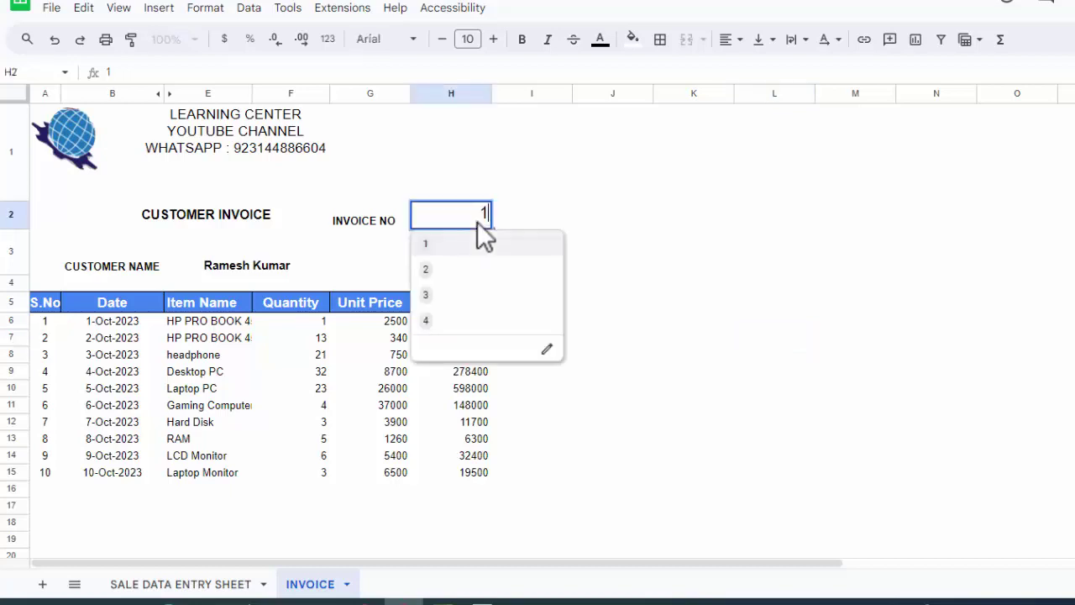
{"action": "left_click", "coordinate": [452, 266]}
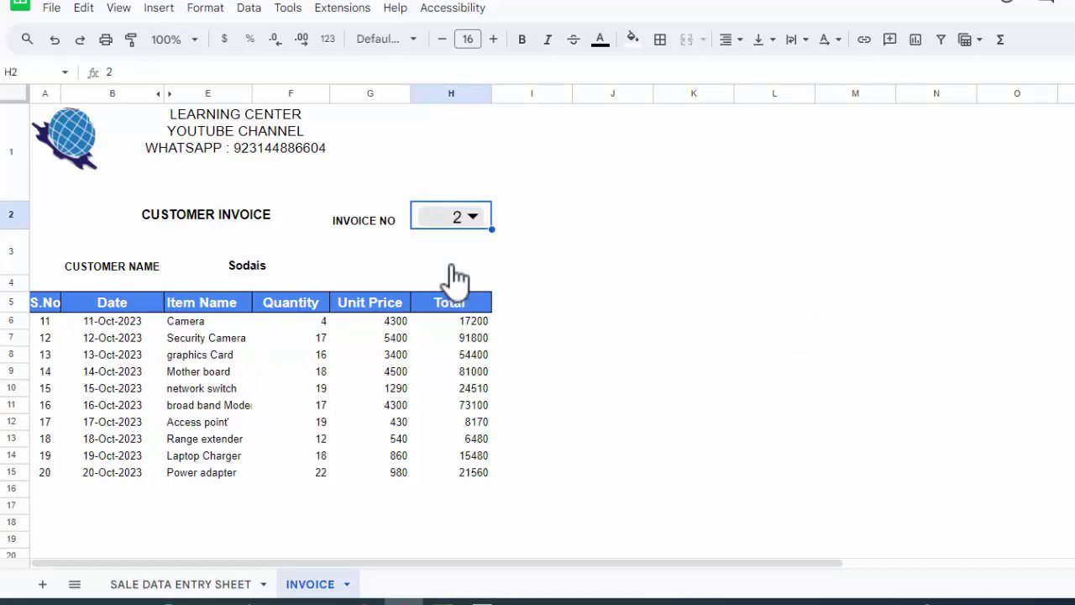
{"action": "left_click", "coordinate": [476, 222]}
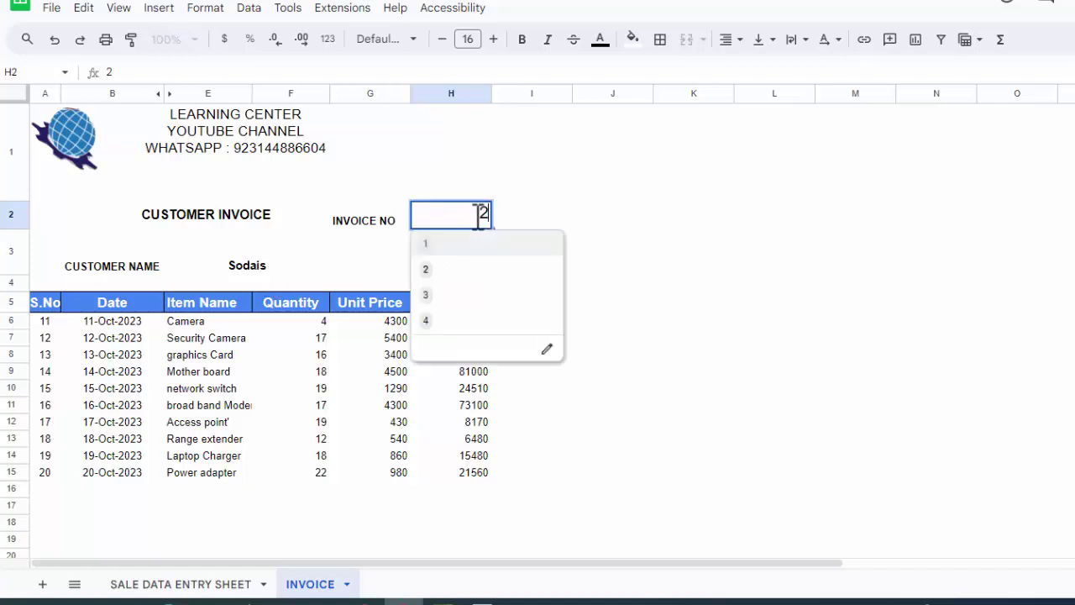
{"action": "left_click", "coordinate": [443, 296]}
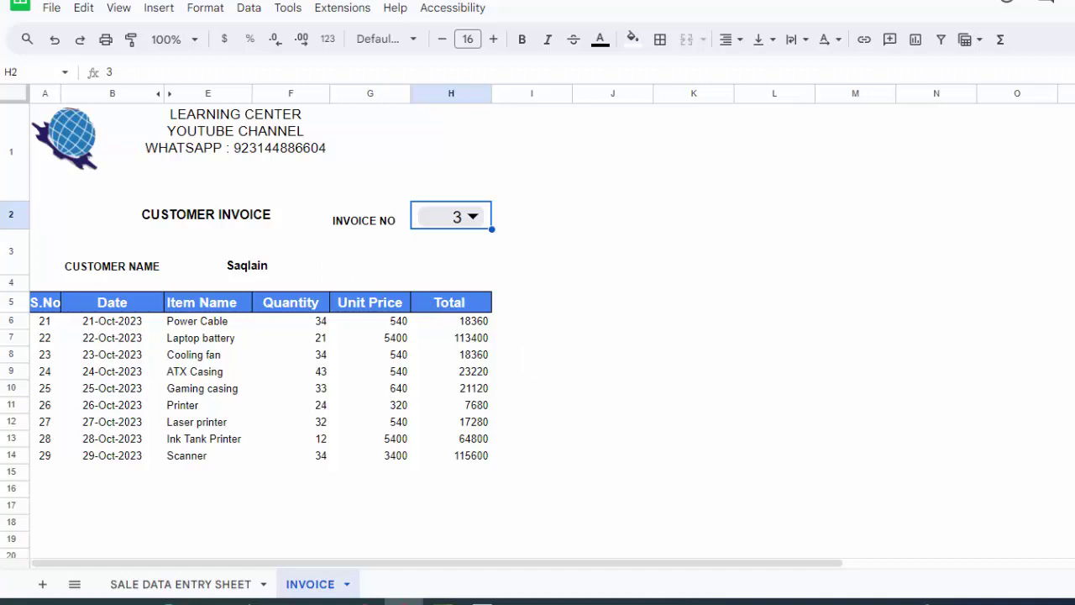
{"action": "left_click", "coordinate": [473, 217]}
{"action": "left_click", "coordinate": [443, 321]}
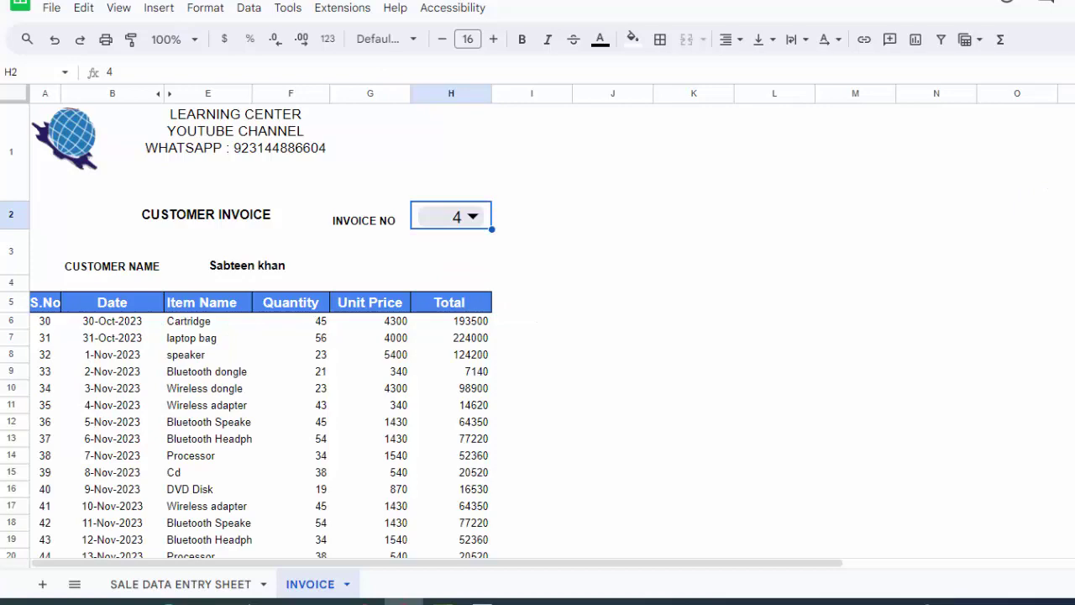
- Review invoice 4 down to its total, amount paid and balance rows, and check its print preview
{"action": "scroll", "coordinate": [248, 330], "scroll_direction": "down", "scroll_amount": 3}
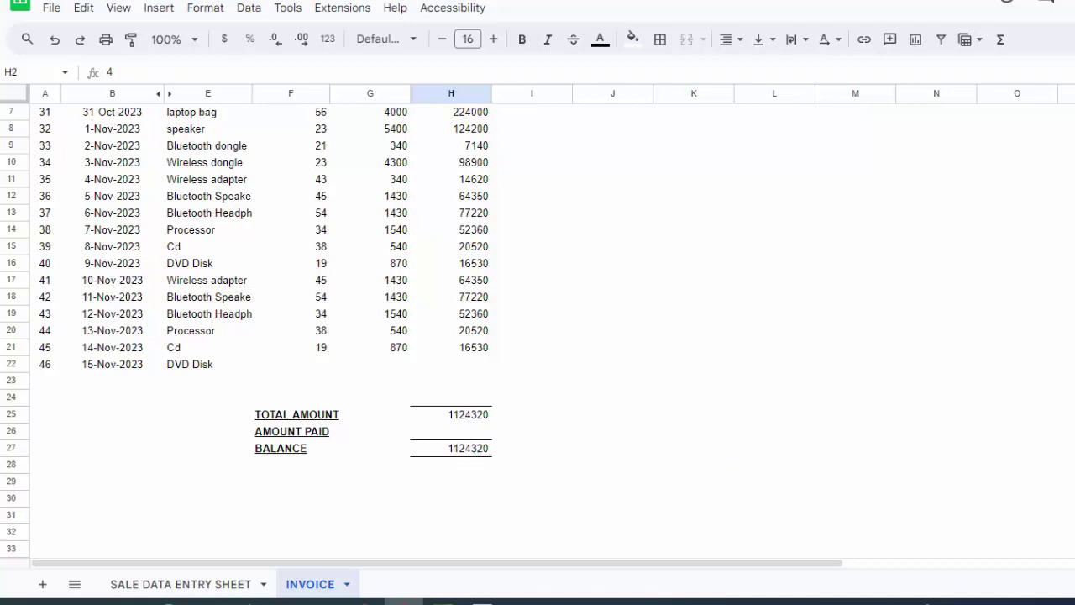
{"action": "scroll", "coordinate": [260, 328], "scroll_direction": "up", "scroll_amount": 3}
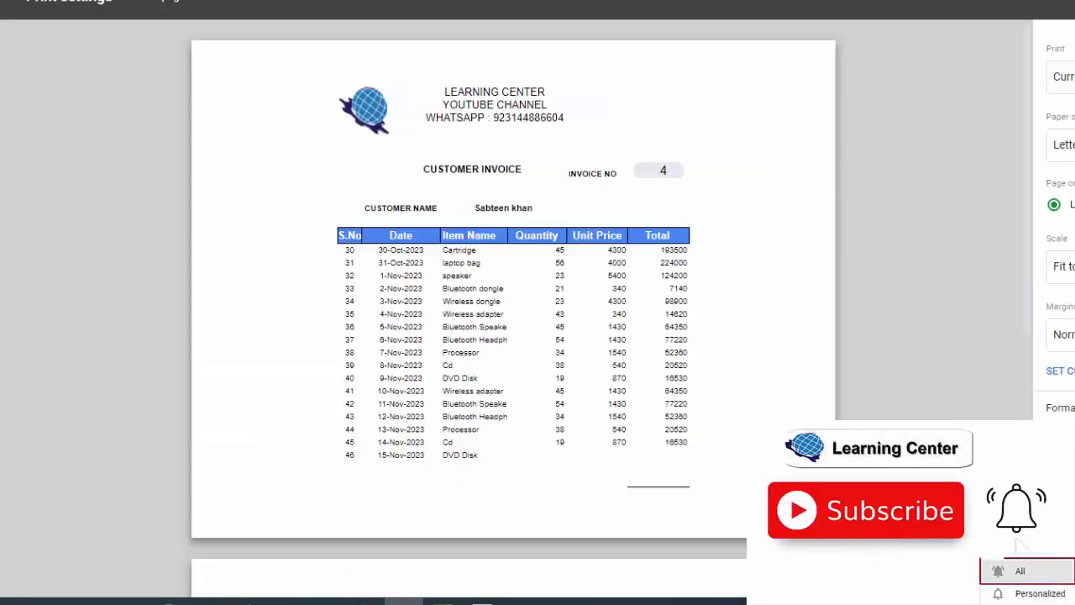
{"action": "key", "text": "ctrl+p"}
{"action": "key", "text": "Escape"}
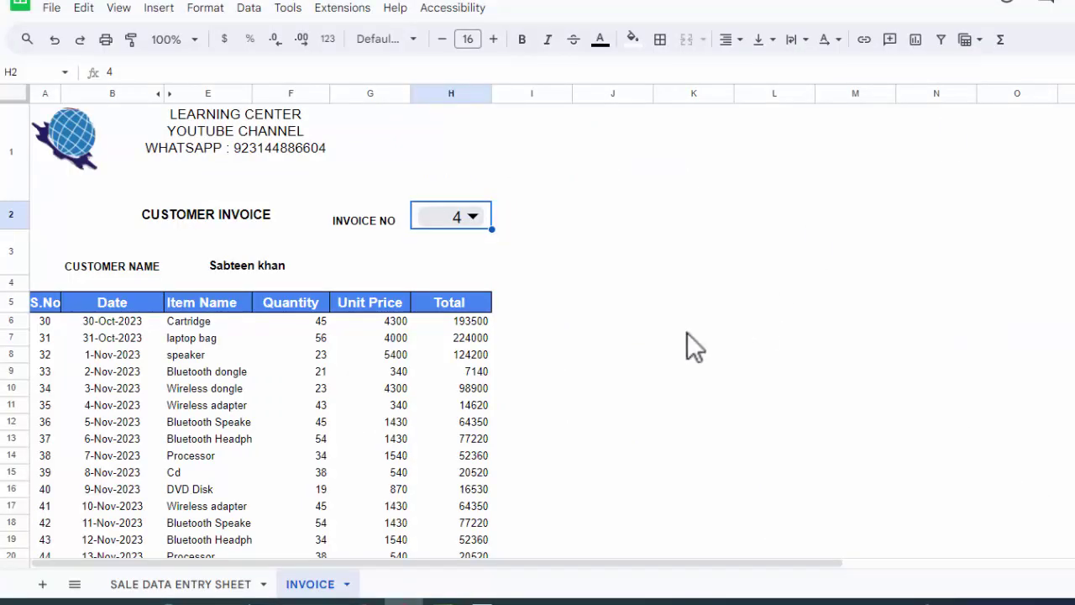
- Look over the source records in SALE DATA ENTRY SHEET and return to the INVOICE sheet
{"action": "left_click", "coordinate": [190, 587]}
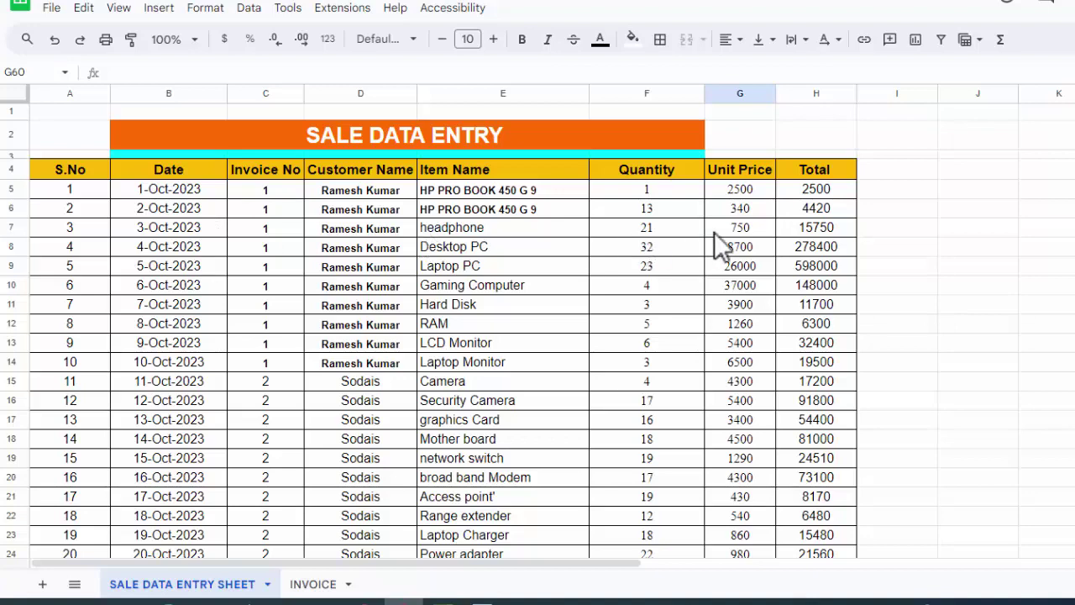
{"action": "left_click", "coordinate": [312, 586]}
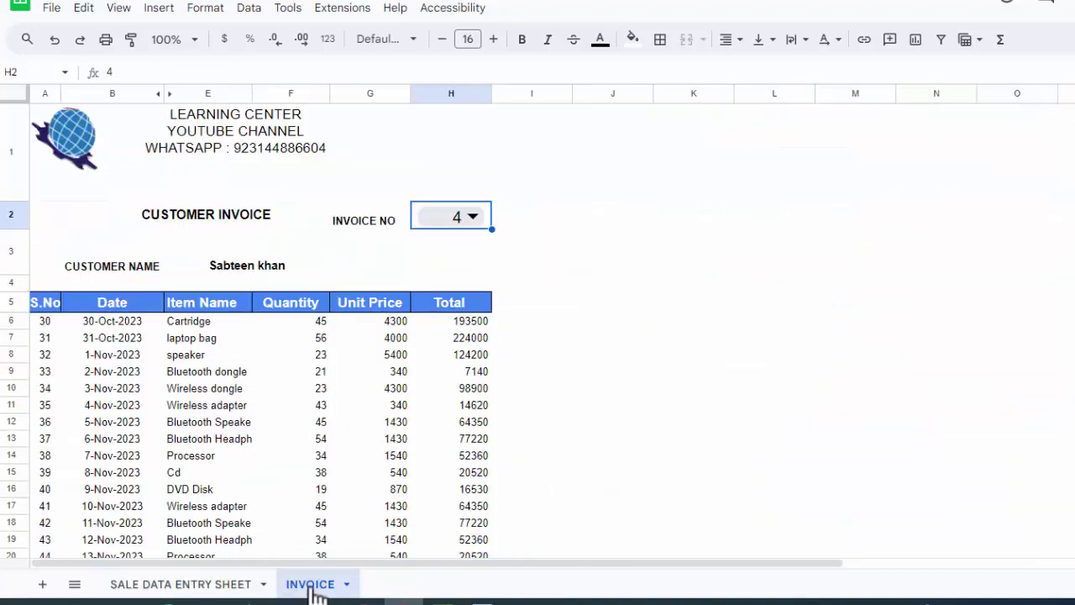
{"action": "left_click", "coordinate": [692, 303]}
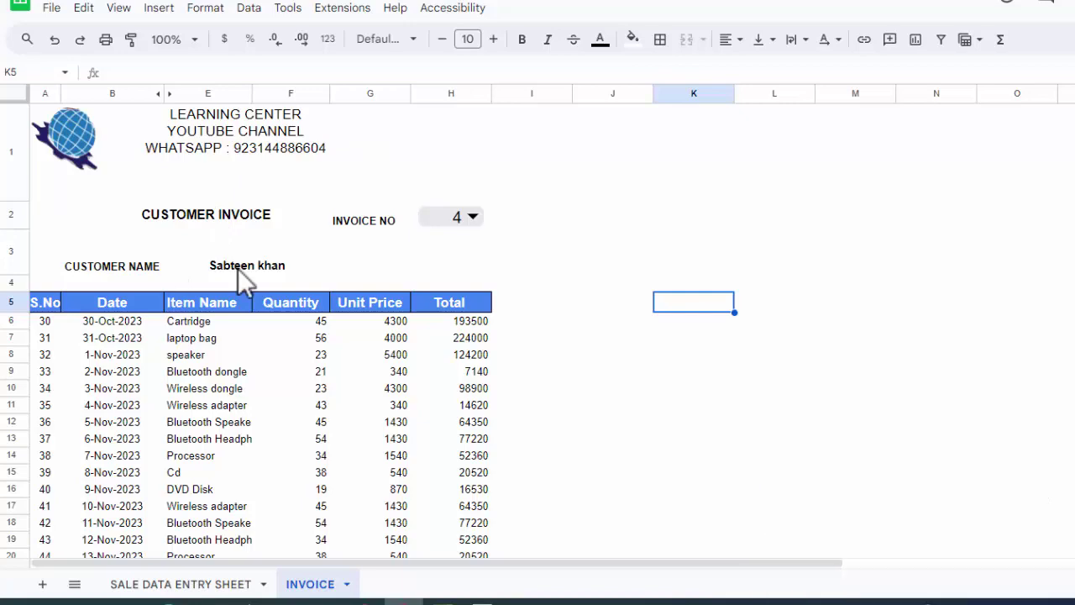
{"action": "left_click", "coordinate": [648, 360]}
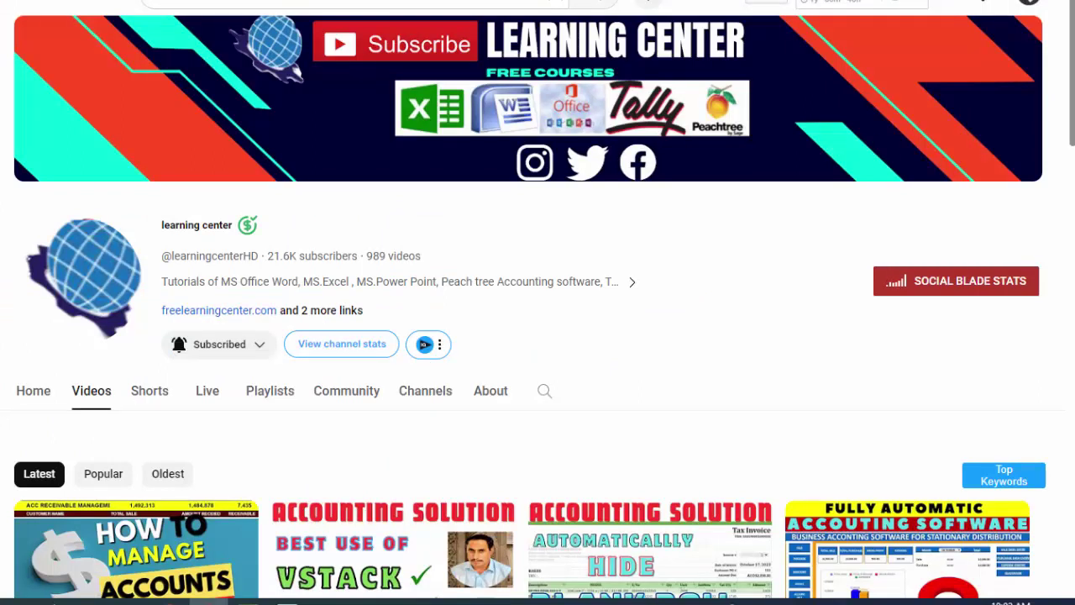
- Browse the latest videos on the learning center YouTube channel
{"action": "scroll", "coordinate": [1058, 210], "scroll_direction": "down", "scroll_amount": 5}
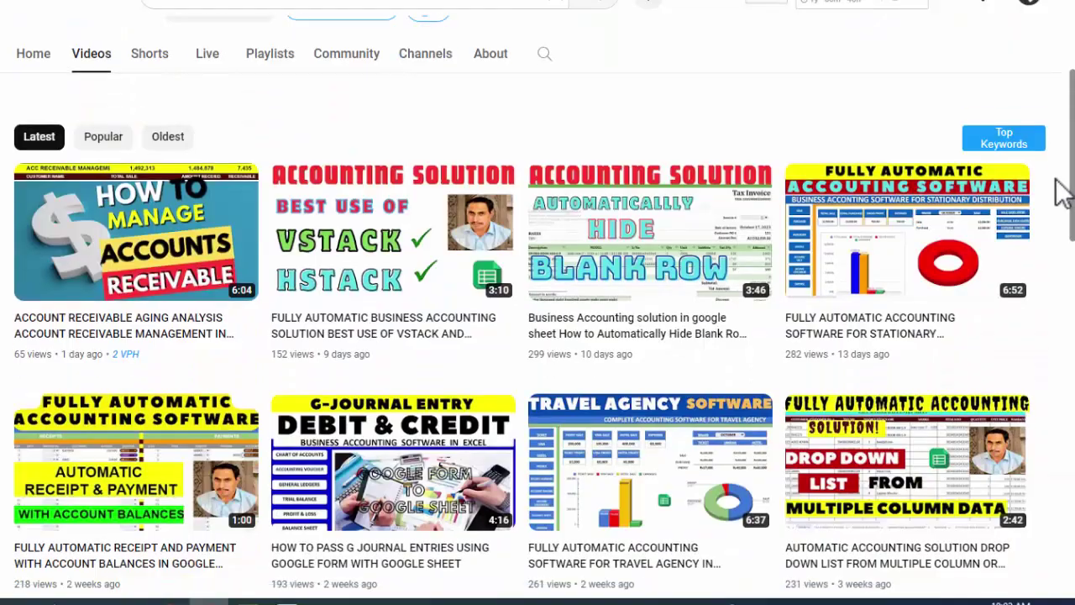
{"action": "scroll", "coordinate": [1057, 226], "scroll_direction": "down", "scroll_amount": 6}
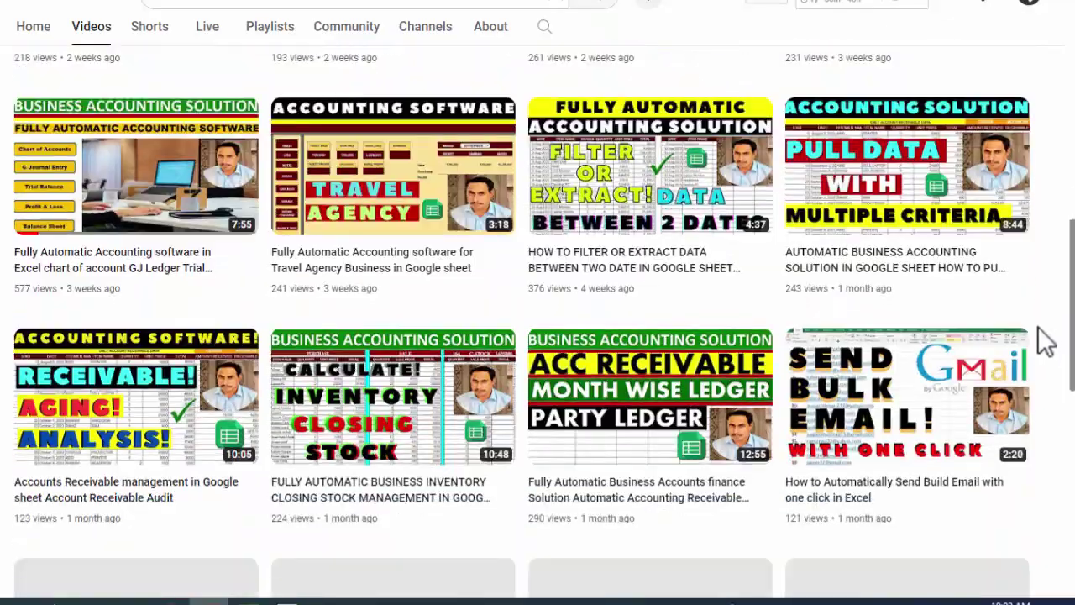
{"action": "scroll", "coordinate": [1031, 392], "scroll_direction": "down", "scroll_amount": 5}
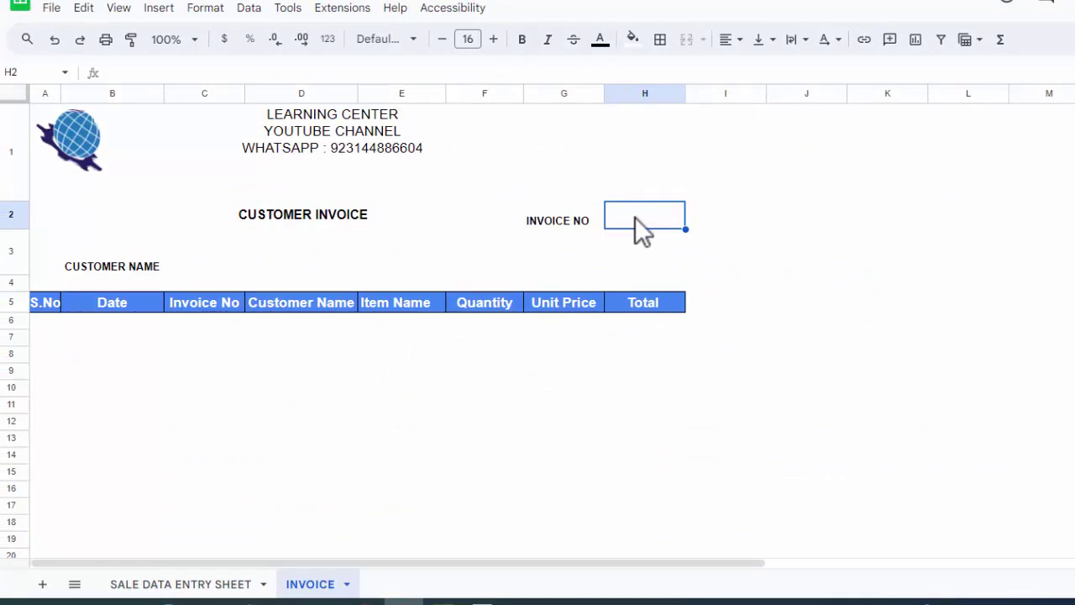
- Insert a drop-down in invoice number cell H2 of the INVOICE sheet with the criteria Dropdown (from a range)
{"action": "left_click", "coordinate": [159, 10]}
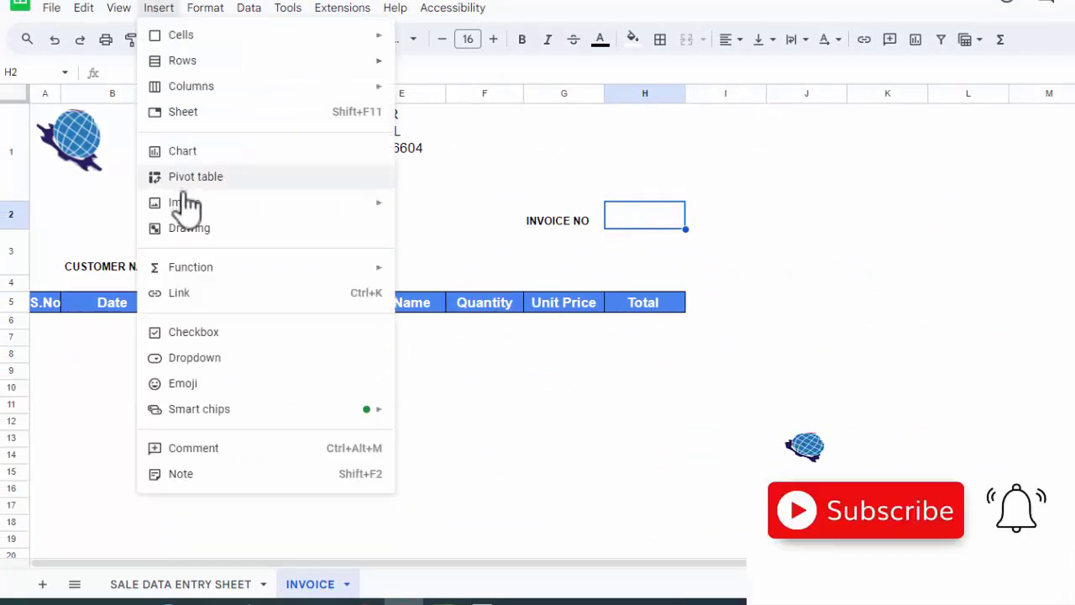
{"action": "left_click", "coordinate": [198, 358]}
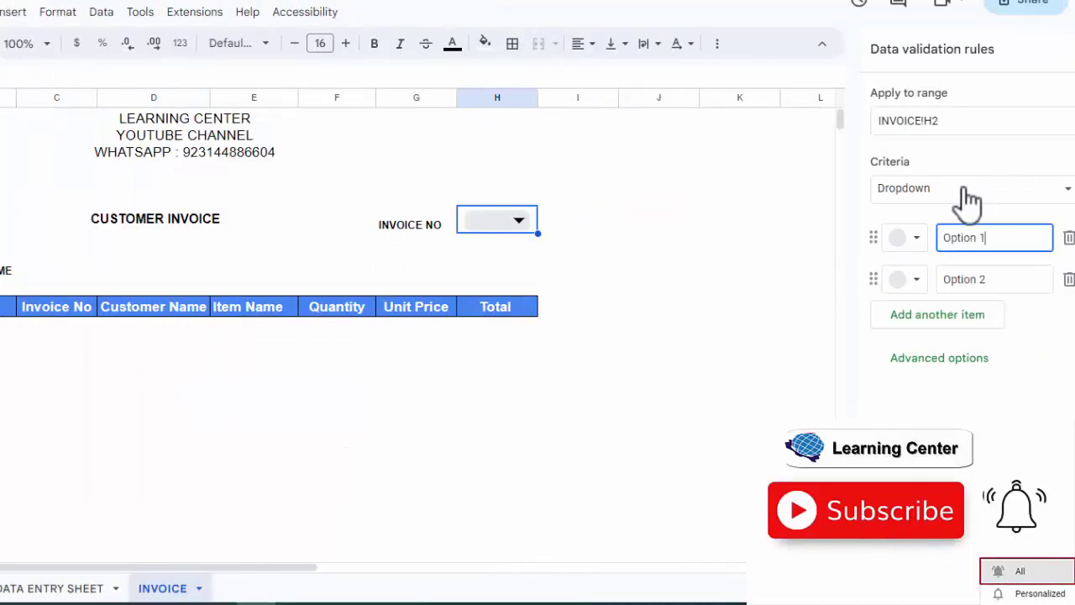
{"action": "left_click", "coordinate": [969, 200]}
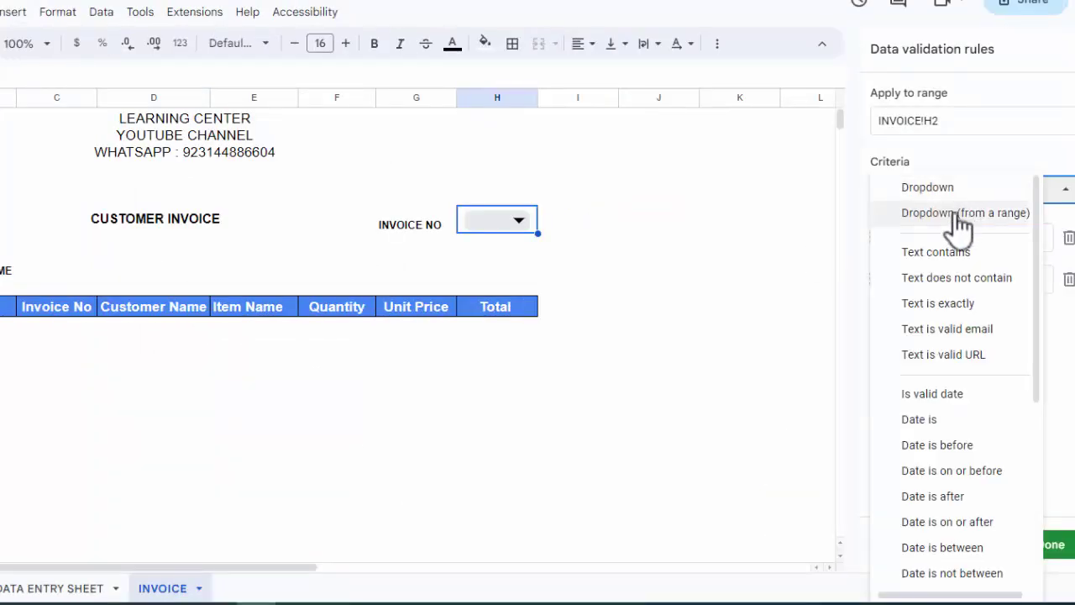
{"action": "left_click", "coordinate": [960, 220]}
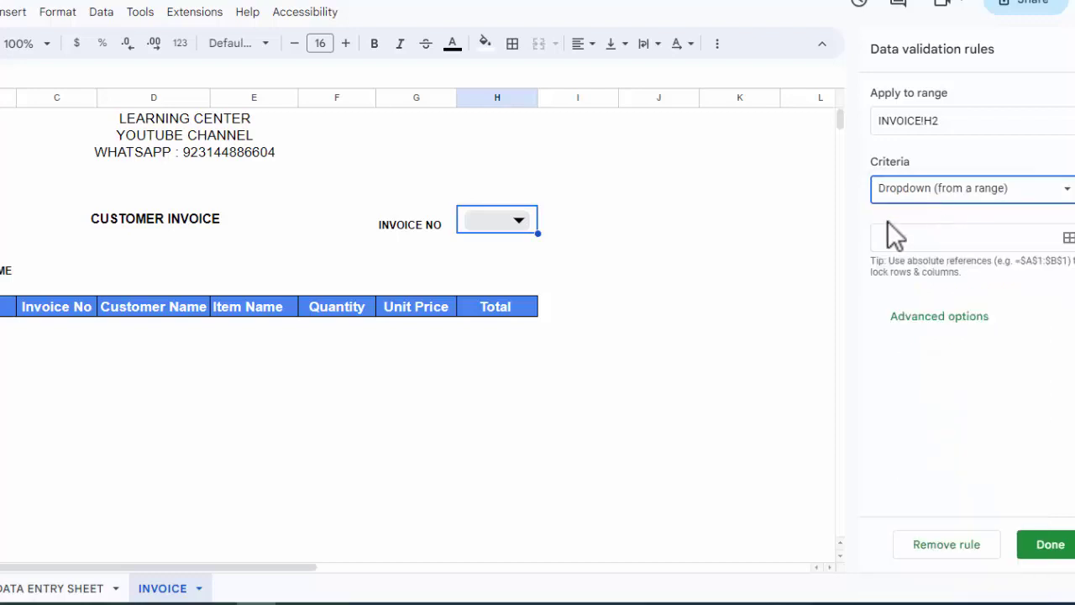
- Select the Invoice No cells C5:C20 in SALE DATA ENTRY SHEET as the drop-down's source range
{"action": "left_click", "coordinate": [928, 238]}
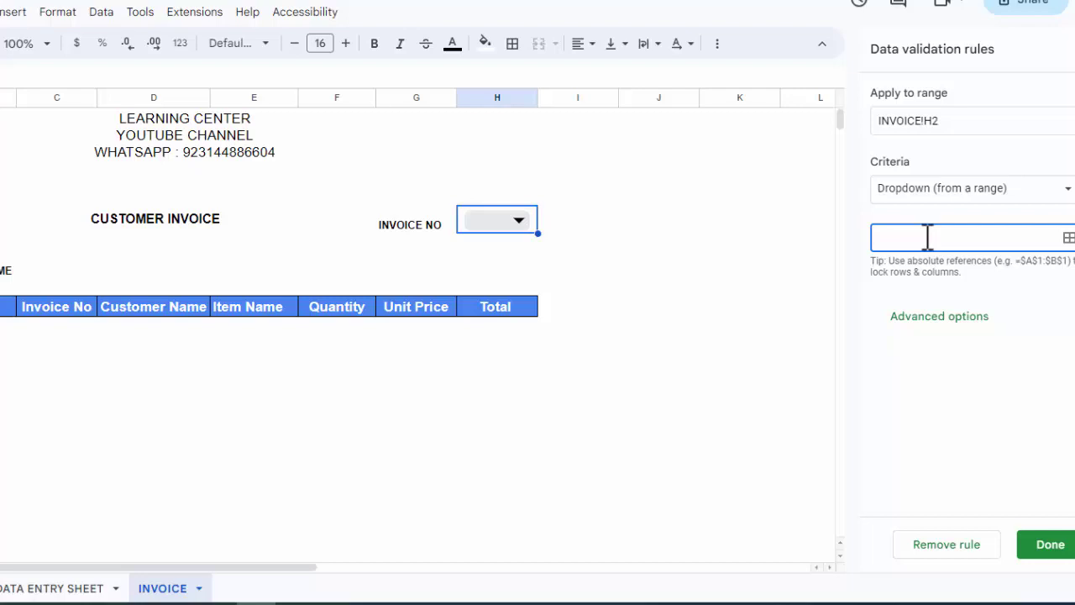
{"action": "left_click", "coordinate": [52, 590]}
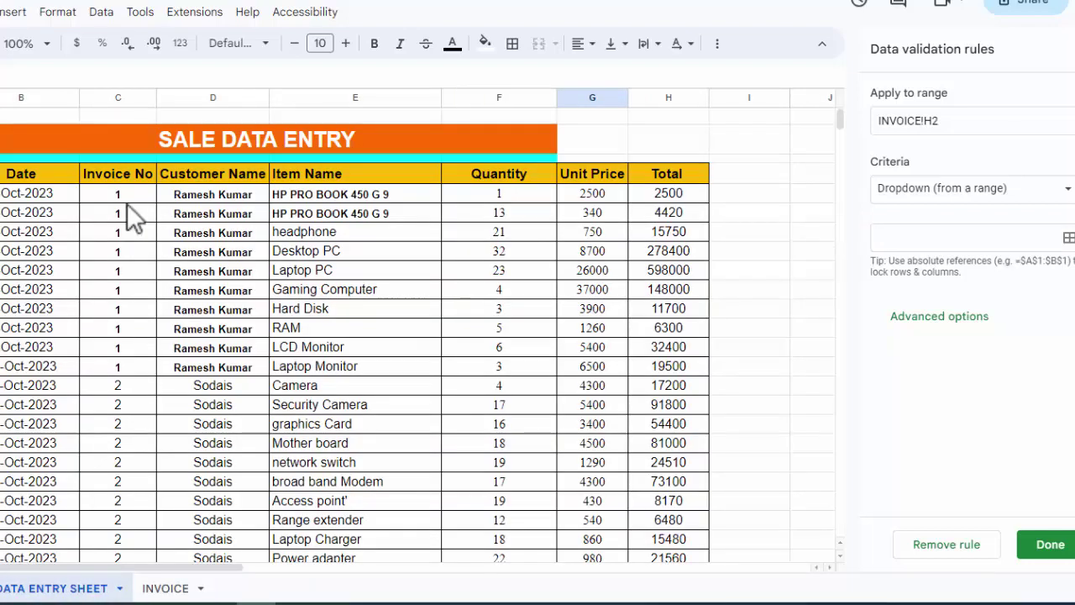
{"action": "left_click_drag", "start_coordinate": [127, 197], "coordinate": [128, 369]}
{"action": "left_click_drag", "start_coordinate": [135, 430], "coordinate": [132, 431]}
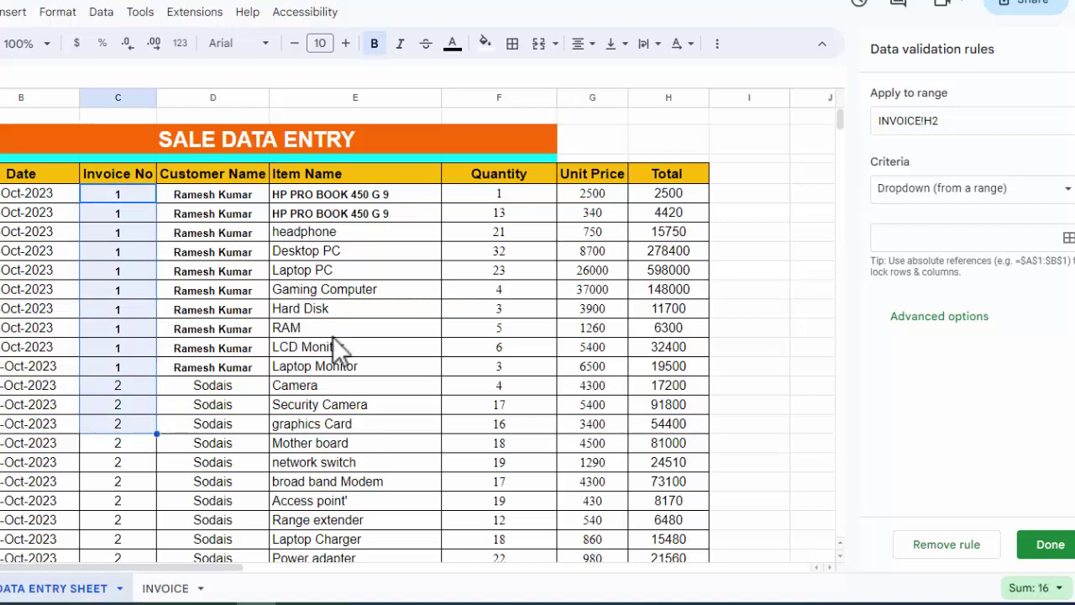
{"action": "left_click", "coordinate": [912, 235]}
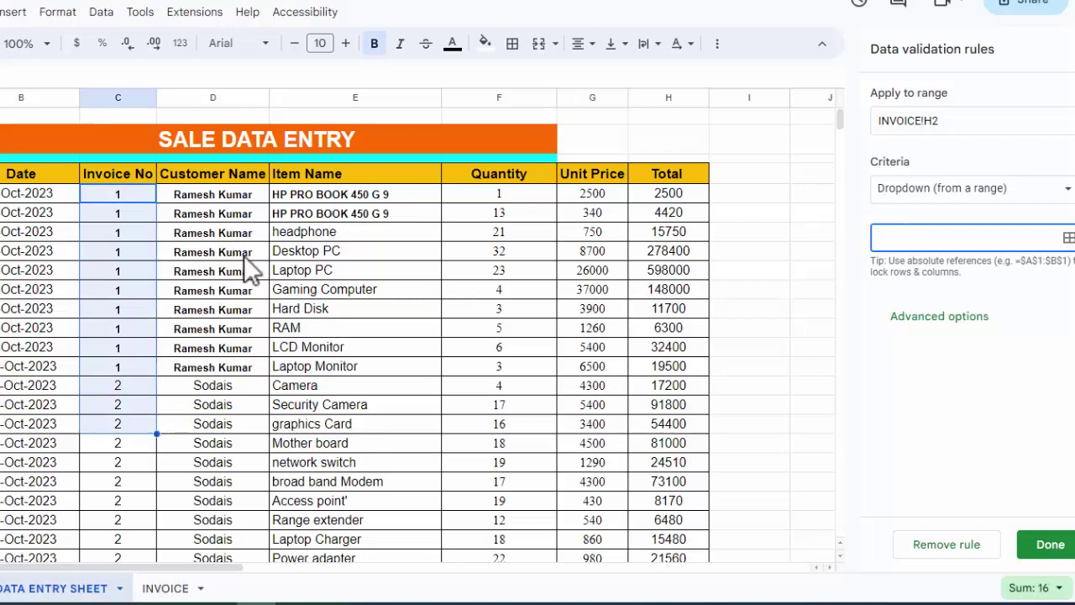
{"action": "left_click_drag", "start_coordinate": [128, 199], "coordinate": [127, 489]}
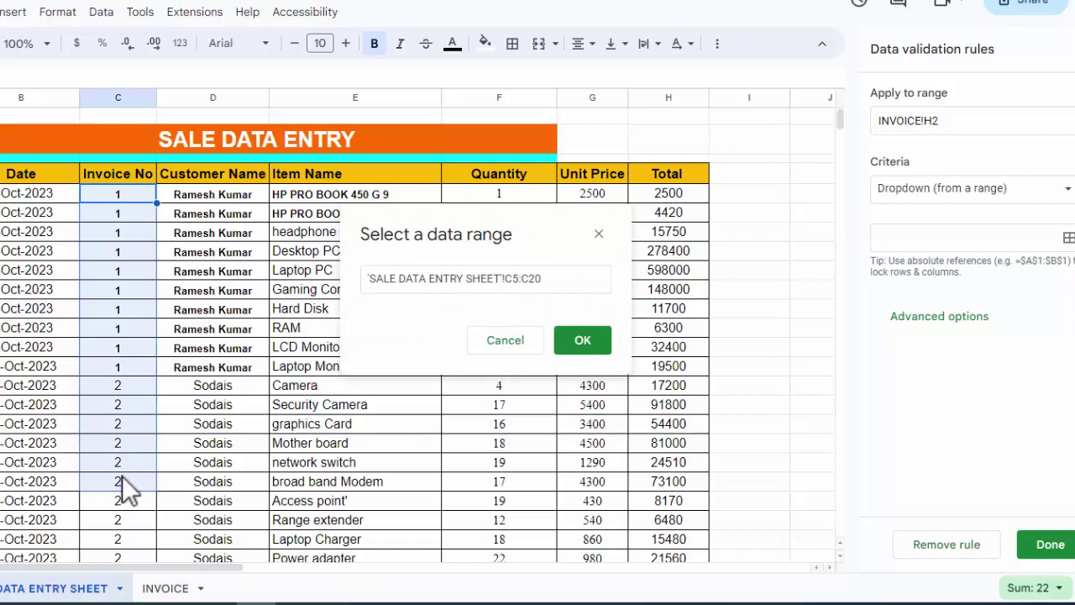
- Make the source range open-ended as 'SALE DATA ENTRY SHEET'!C5:C, save the rule and close the data validation settings
{"action": "left_click", "coordinate": [550, 283]}
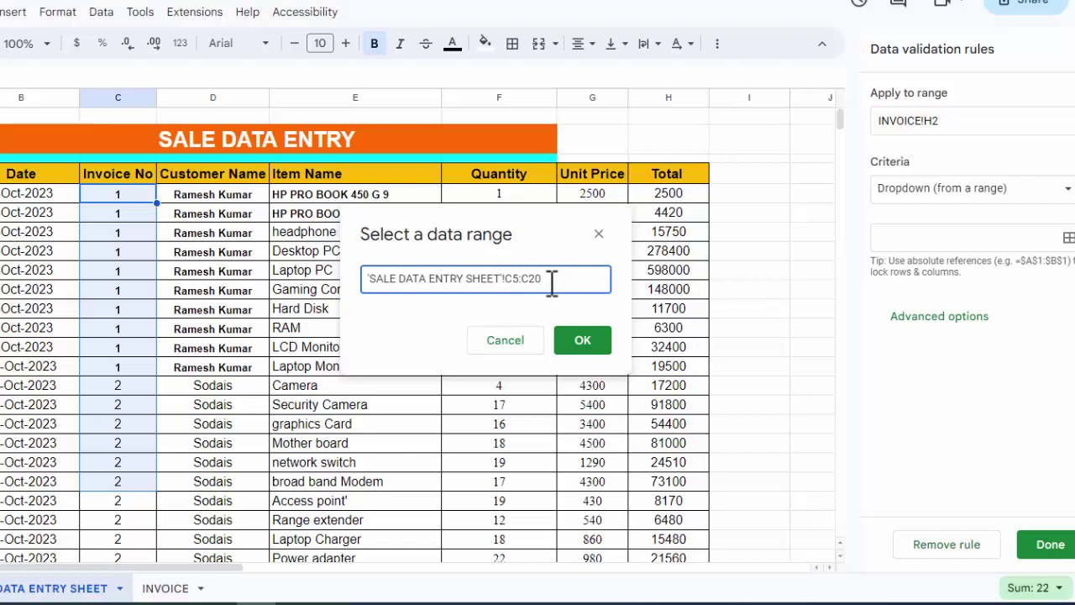
{"action": "key", "text": "BackSpace"}
{"action": "key", "text": "BackSpace"}
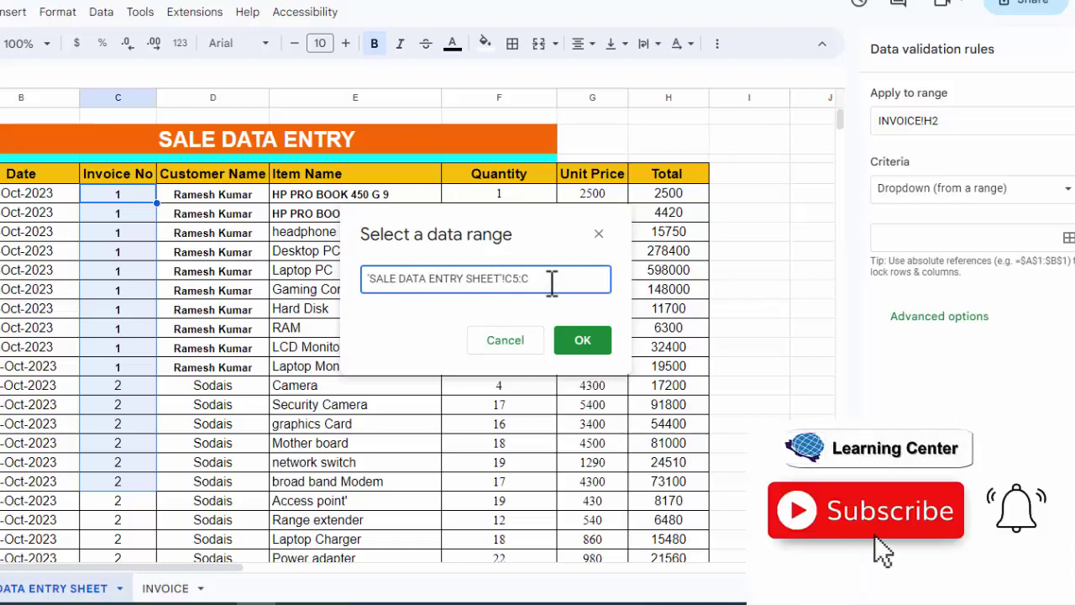
{"action": "left_click", "coordinate": [581, 341]}
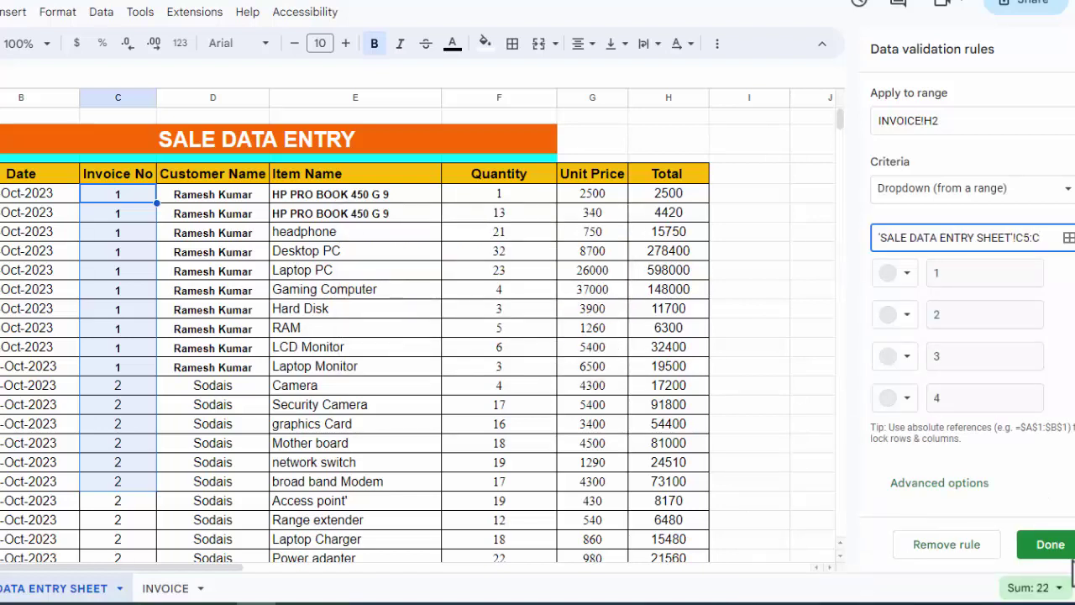
{"action": "left_click", "coordinate": [1052, 544]}
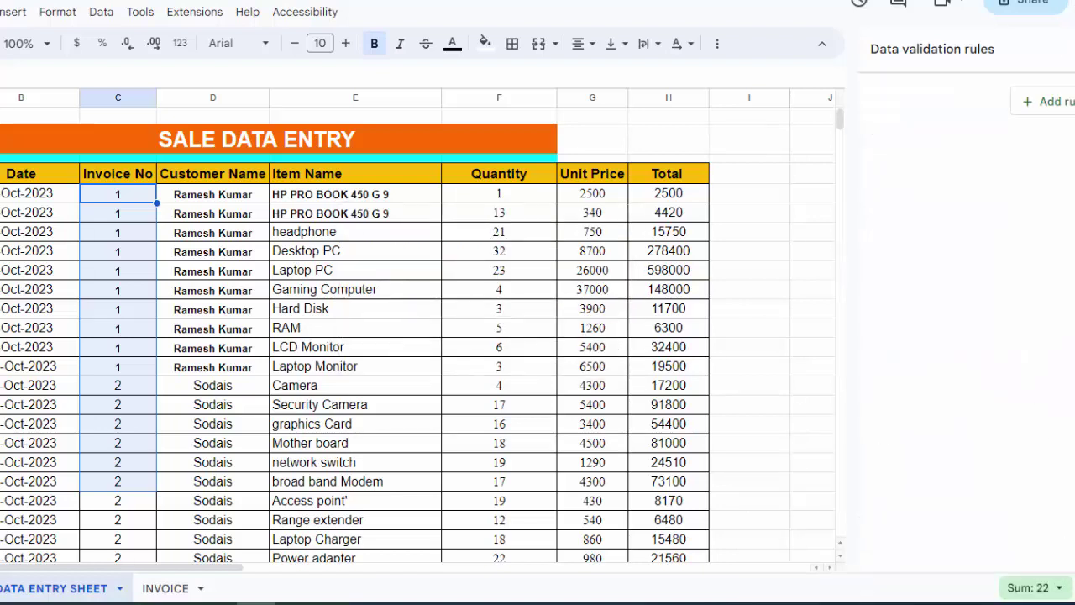
{"action": "left_click", "coordinate": [1063, 48]}
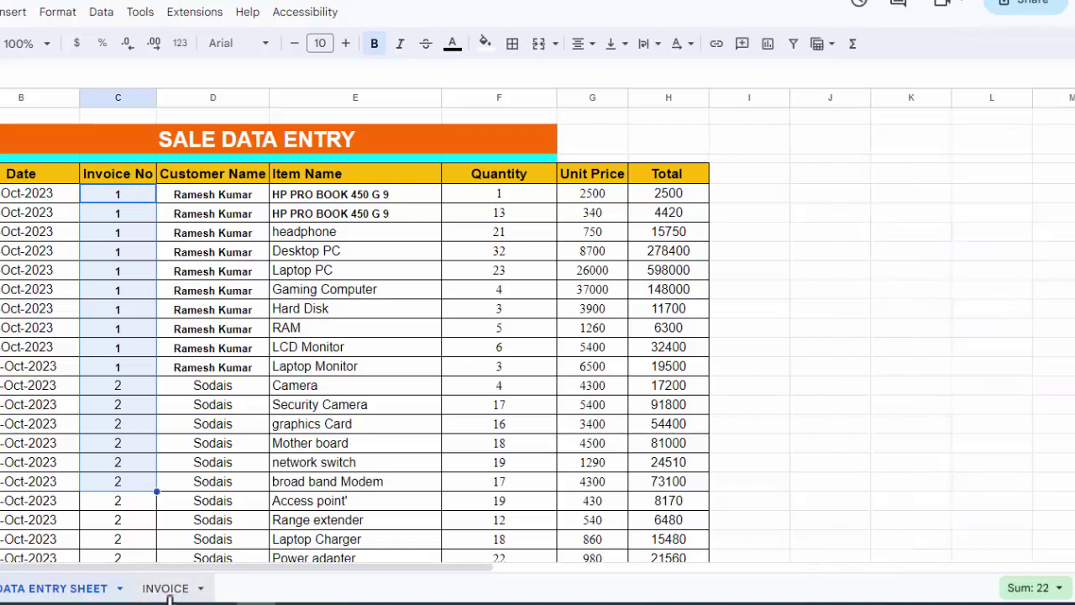
- Check the options offered by the invoice number drop-down in H2 on the INVOICE sheet without choosing one
{"action": "left_click", "coordinate": [168, 588]}
{"action": "left_click", "coordinate": [509, 227]}
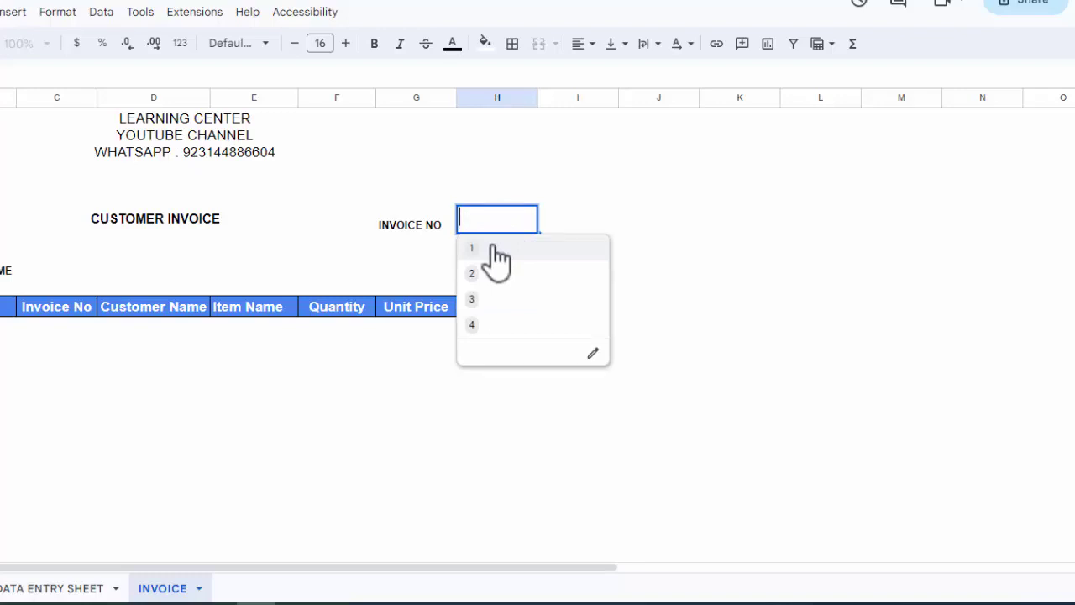
{"action": "left_click", "coordinate": [672, 327]}
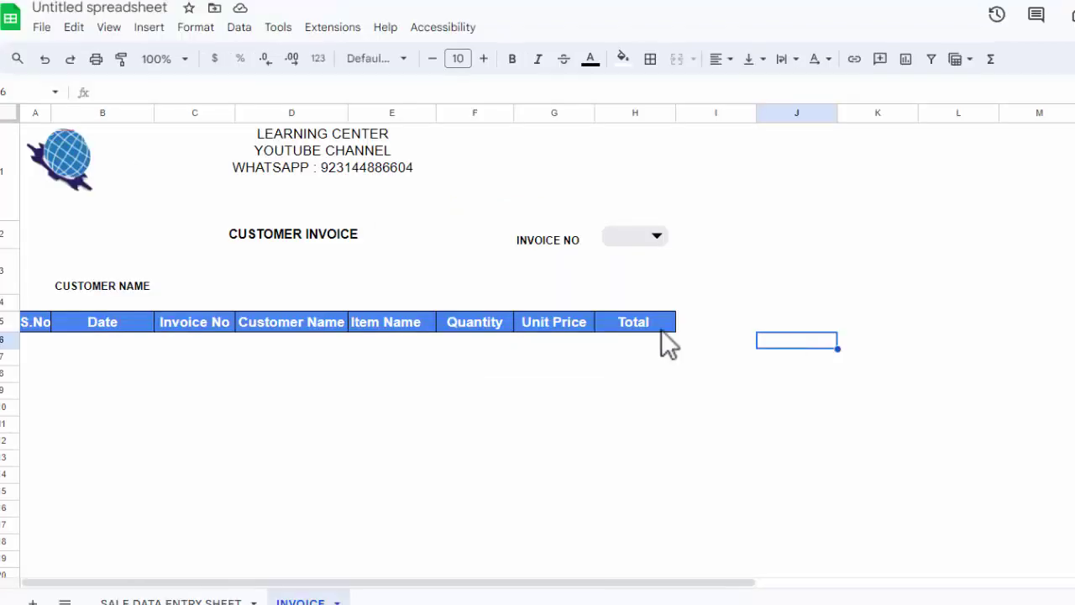
- Start an INDEX formula in customer name cell E3 of the INVOICE sheet, with 'SALE DATA ENTRY SHEET'!D5:D as its reference range
{"action": "left_click", "coordinate": [237, 289]}
{"action": "left_click", "coordinate": [208, 288]}
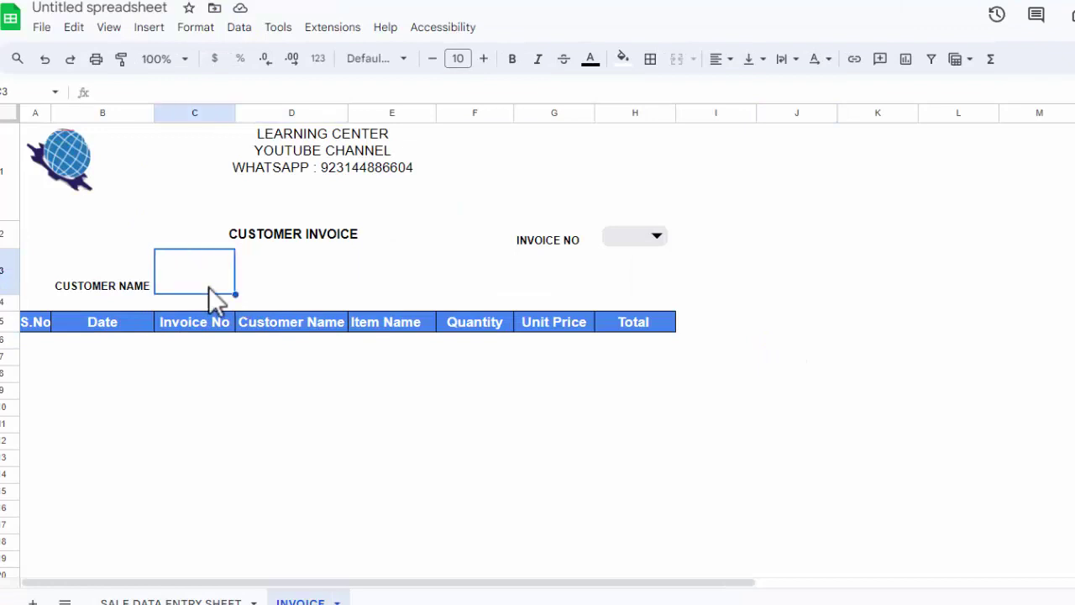
{"action": "left_click", "coordinate": [253, 294]}
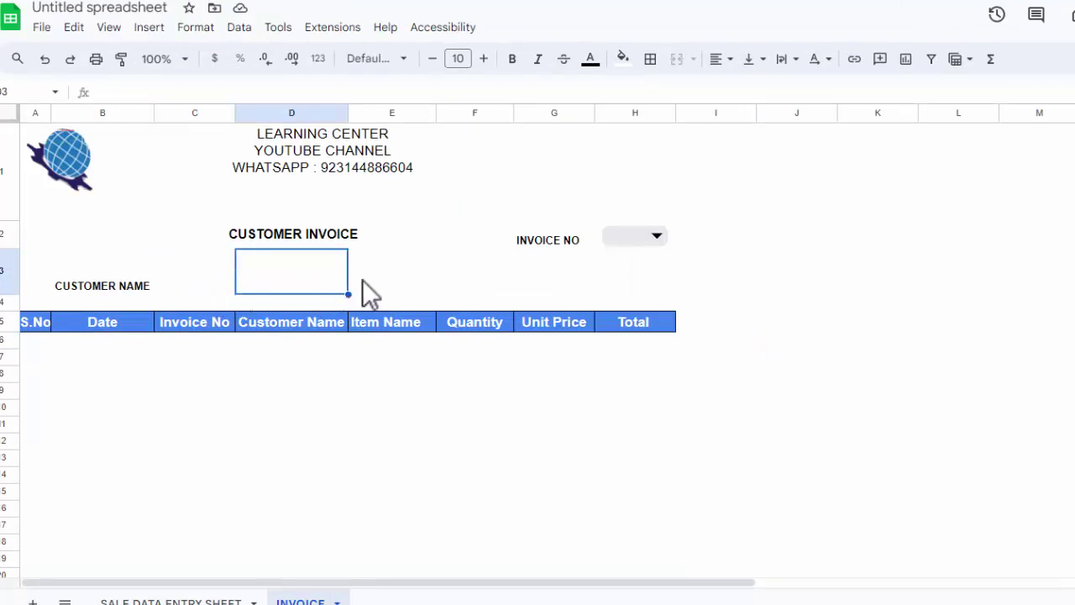
{"action": "left_click", "coordinate": [362, 280]}
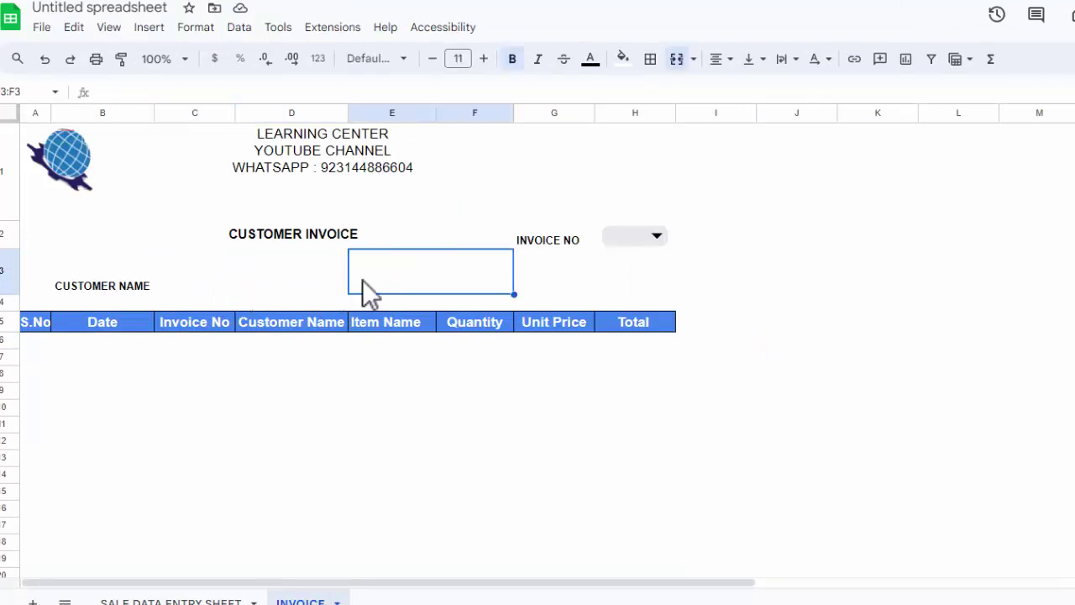
{"action": "type", "text": "=INDE"}
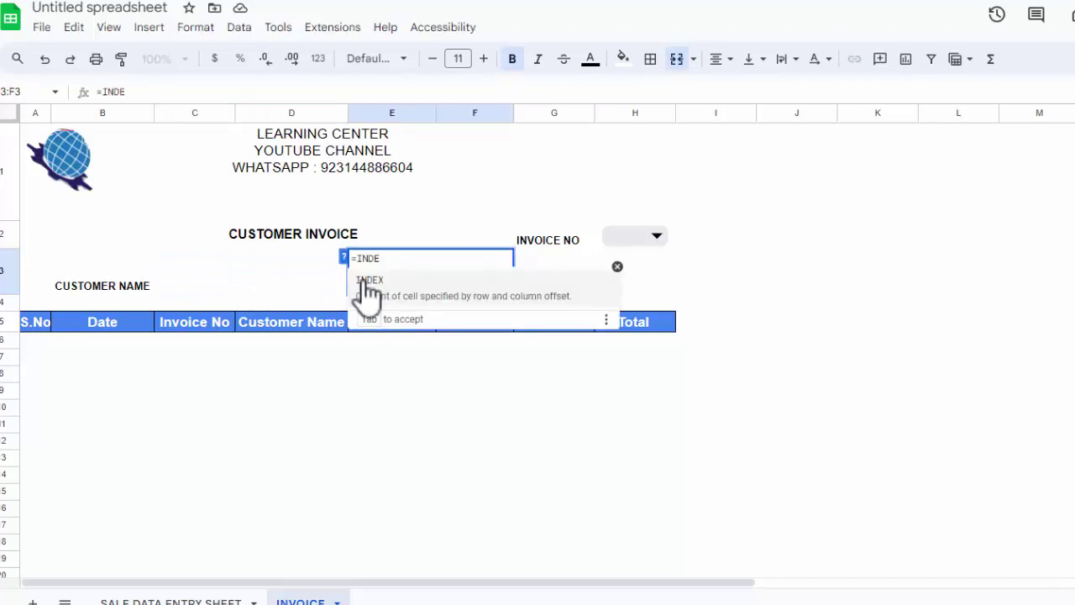
{"action": "left_click", "coordinate": [367, 290]}
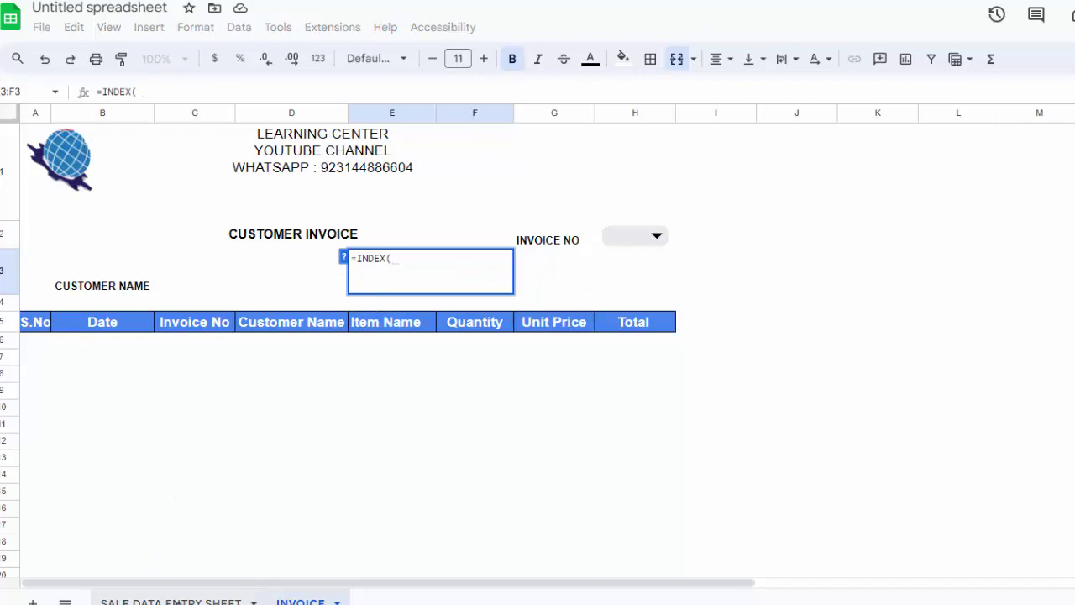
{"action": "left_click", "coordinate": [176, 603]}
{"action": "left_click", "coordinate": [338, 210]}
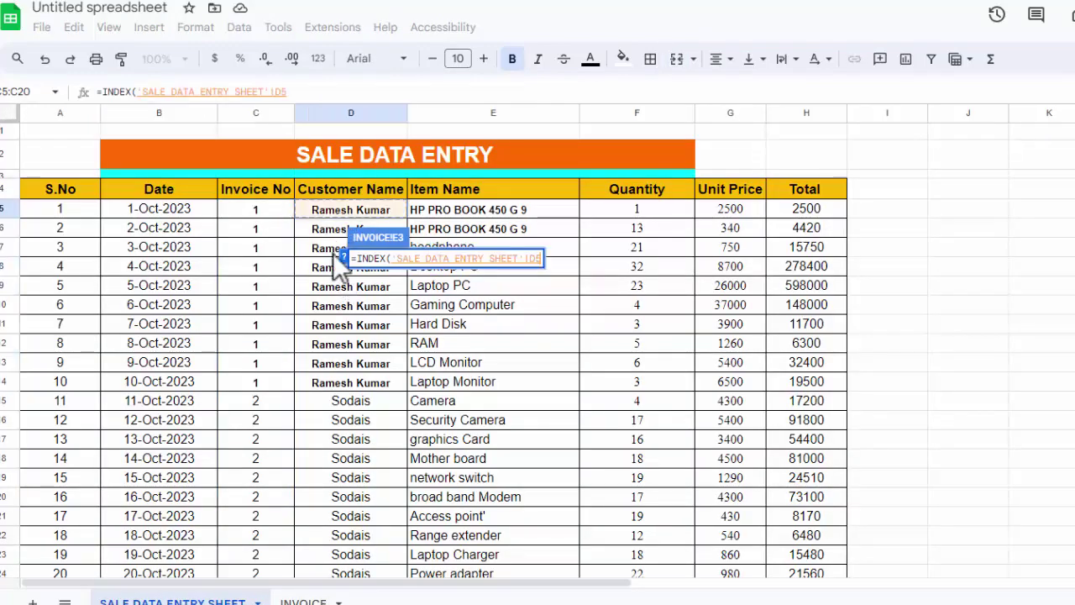
{"action": "left_click_drag", "start_coordinate": [334, 255], "coordinate": [345, 556]}
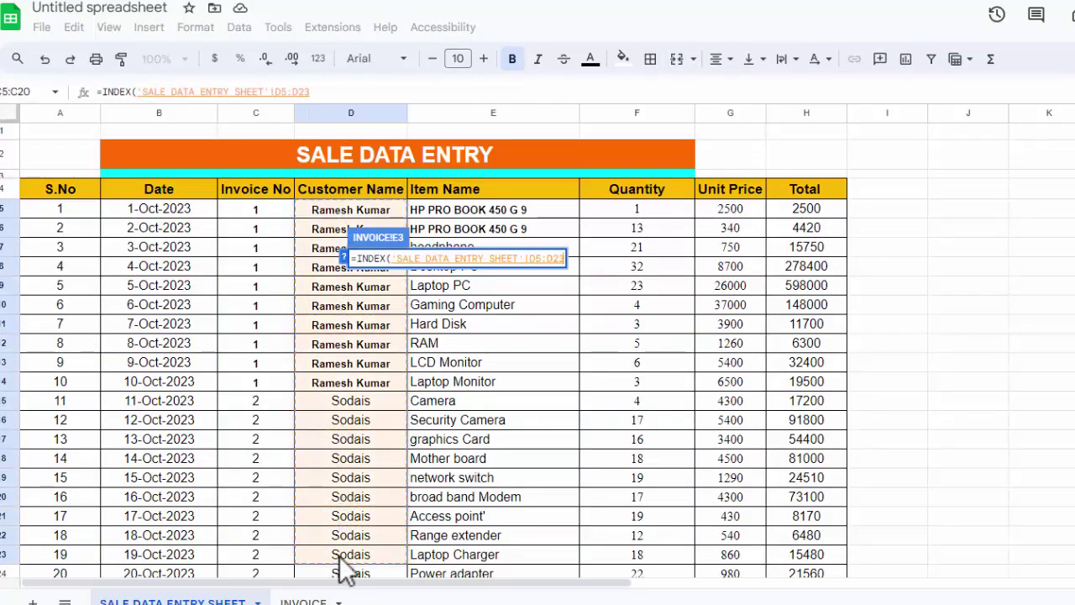
{"action": "left_click", "coordinate": [320, 91]}
{"action": "key", "text": "BackSpace"}
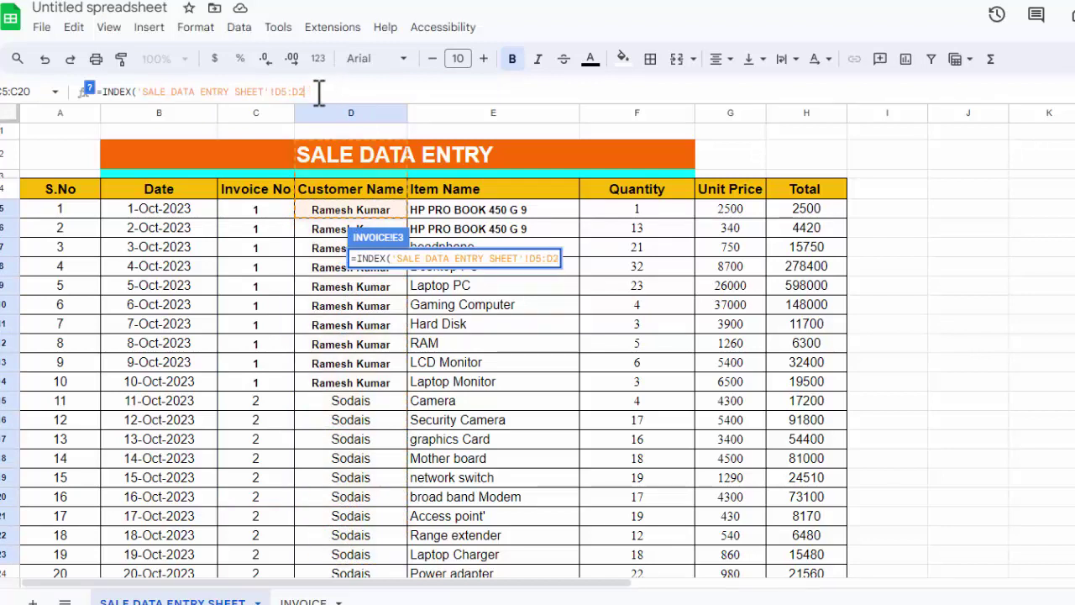
{"action": "key", "text": "BackSpace"}
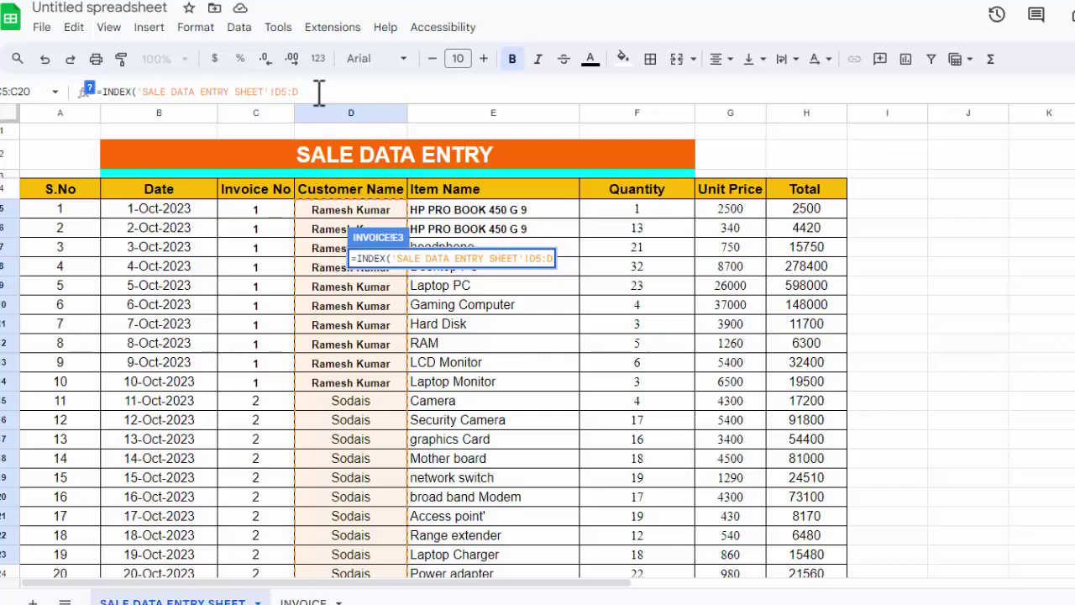
{"action": "type", "text": ","}
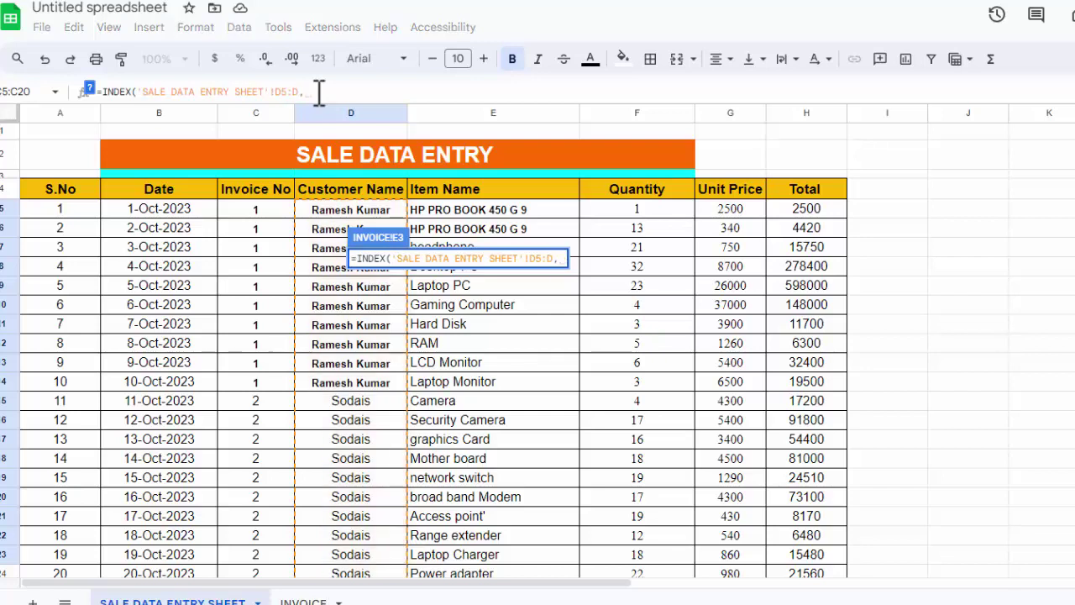
- Add a MATCH function as the INDEX row argument, using invoice number cell H2 on the INVOICE sheet as its search key
{"action": "type", "text": "MATCH"}
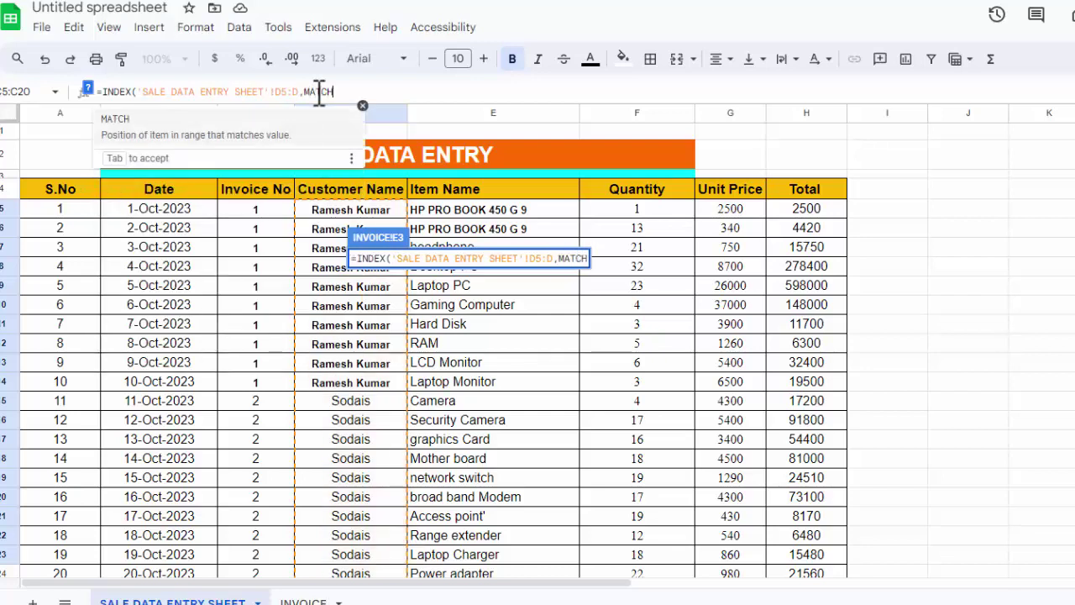
{"action": "type", "text": "("}
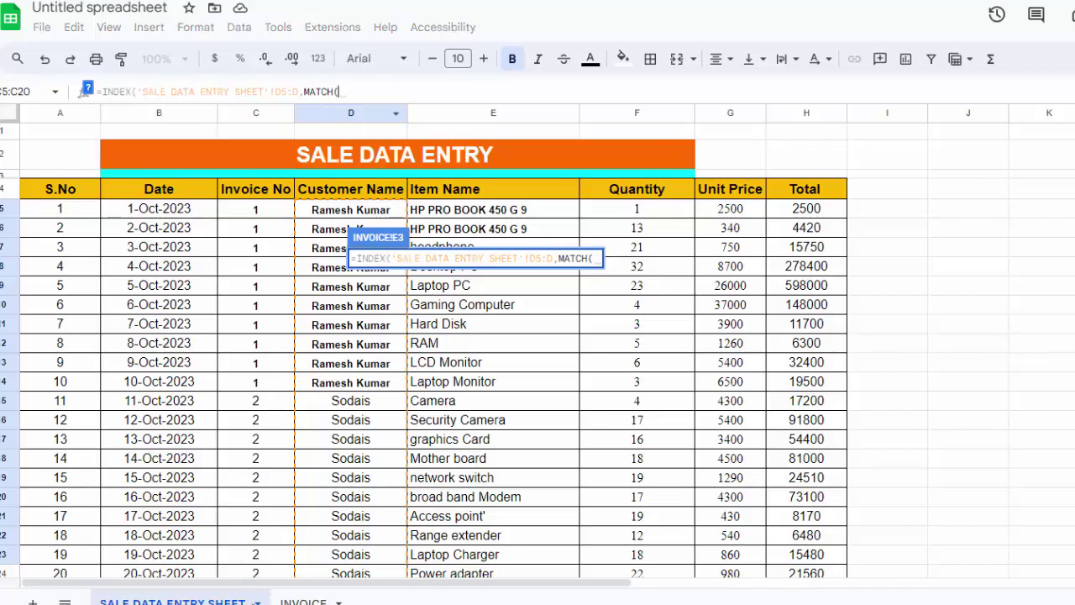
{"action": "left_click", "coordinate": [303, 601]}
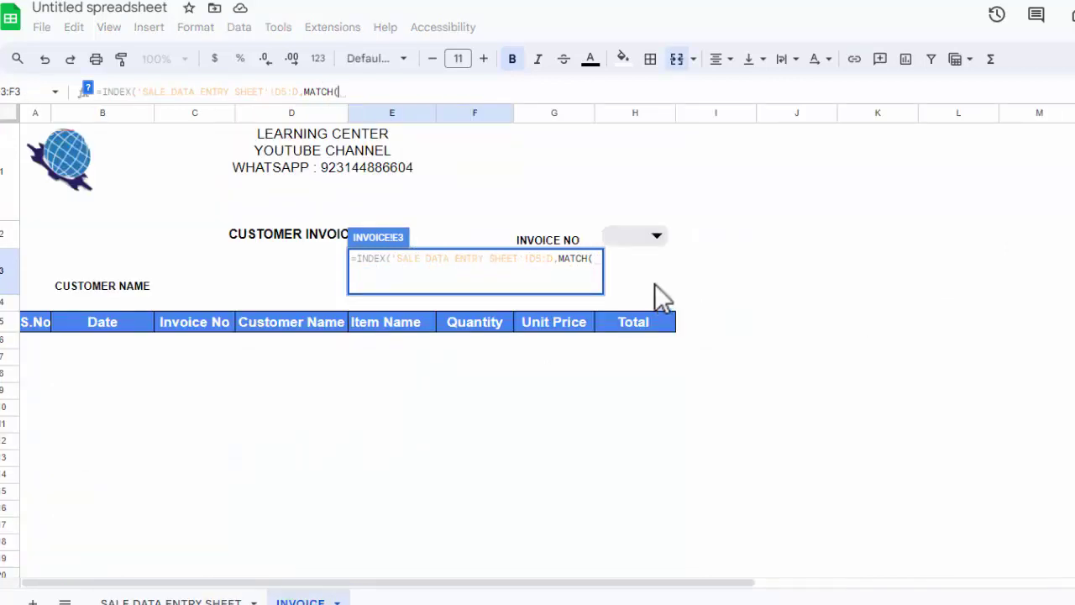
{"action": "left_click", "coordinate": [636, 238]}
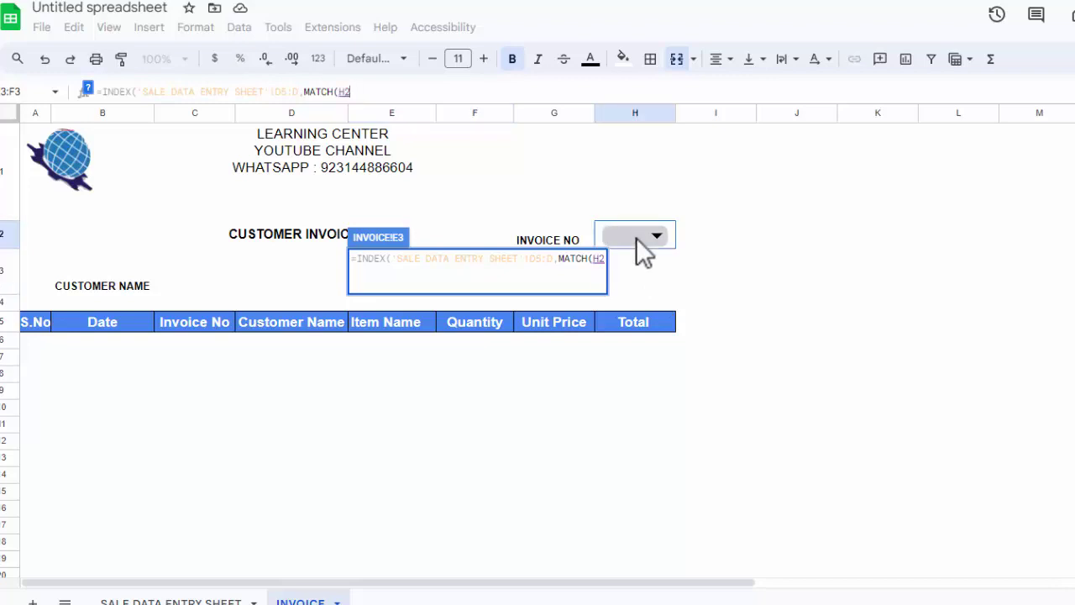
{"action": "type", "text": ","}
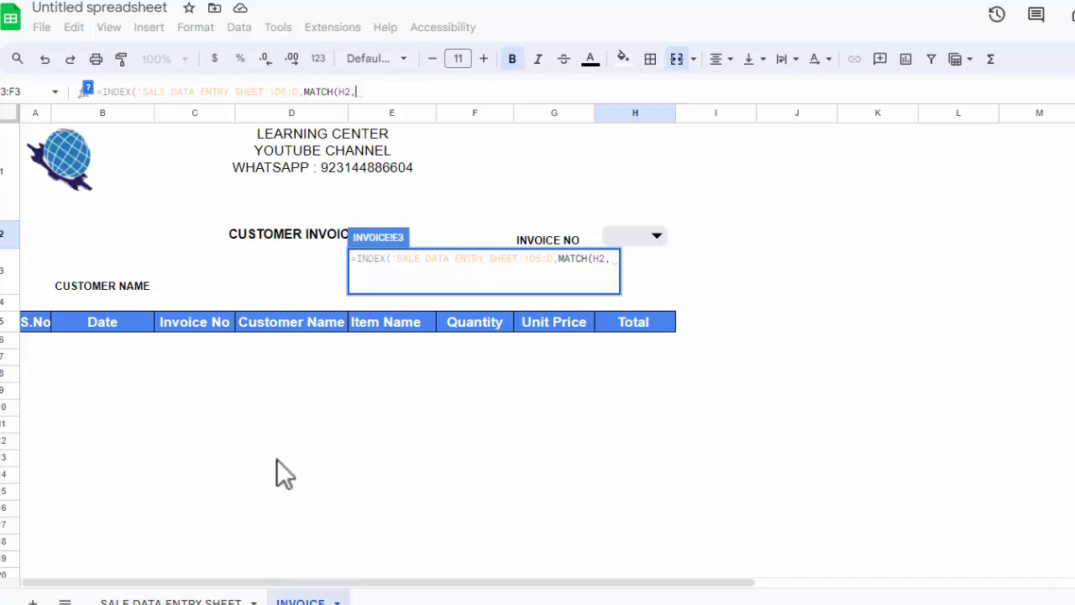
- Give MATCH the Invoice No range 'SALE DATA ENTRY SHEET'!C5:C and search type 0, close both functions and enter the formula
{"action": "left_click", "coordinate": [181, 600]}
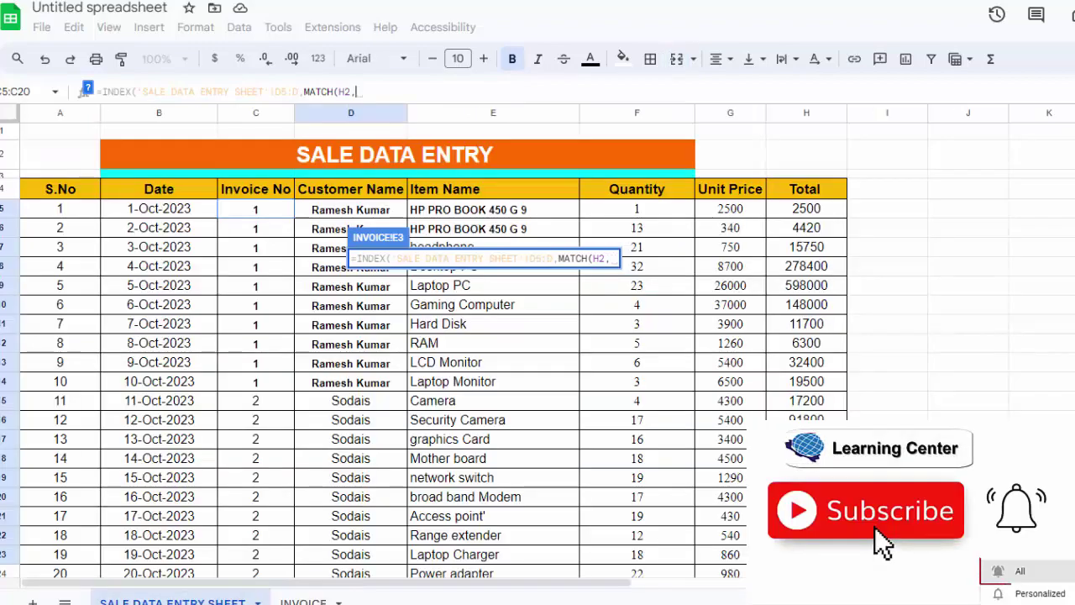
{"action": "left_click_drag", "start_coordinate": [277, 216], "coordinate": [276, 229]}
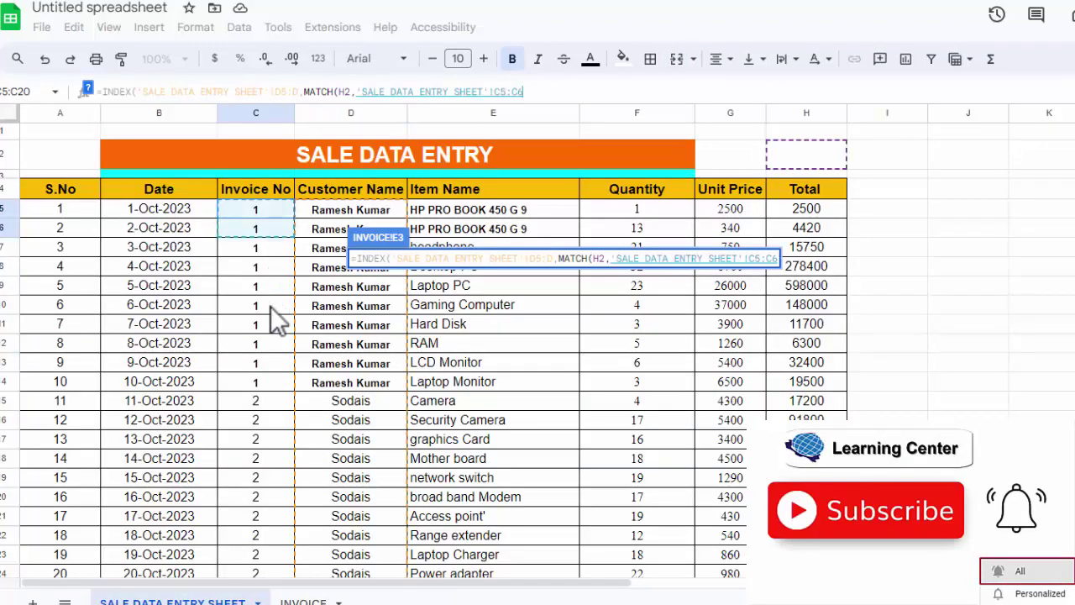
{"action": "left_click_drag", "start_coordinate": [270, 308], "coordinate": [267, 513]}
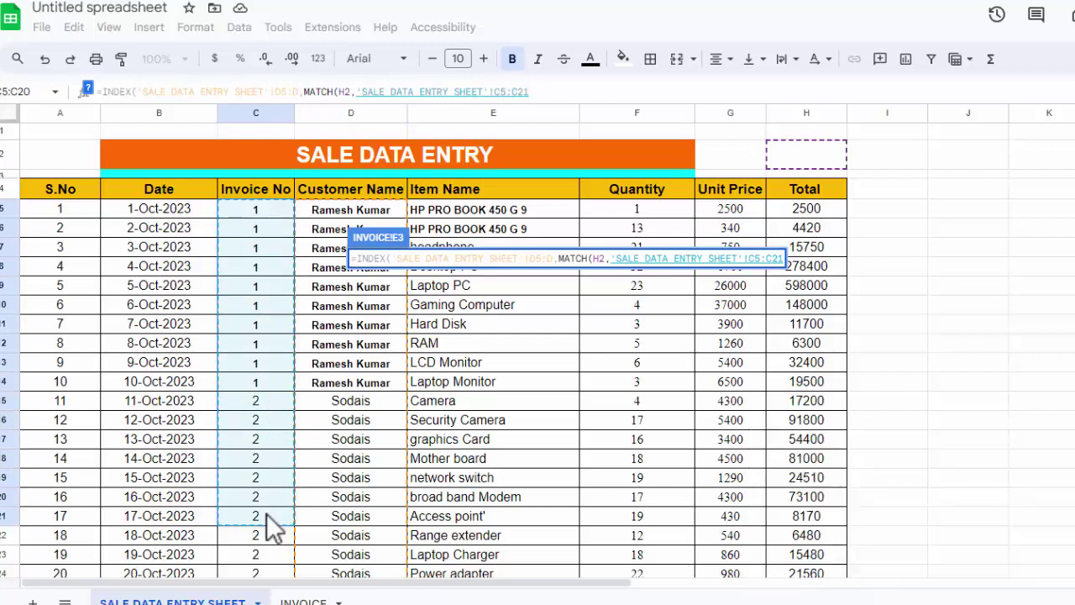
{"action": "key", "text": "BackSpace"}
{"action": "key", "text": "BackSpace"}
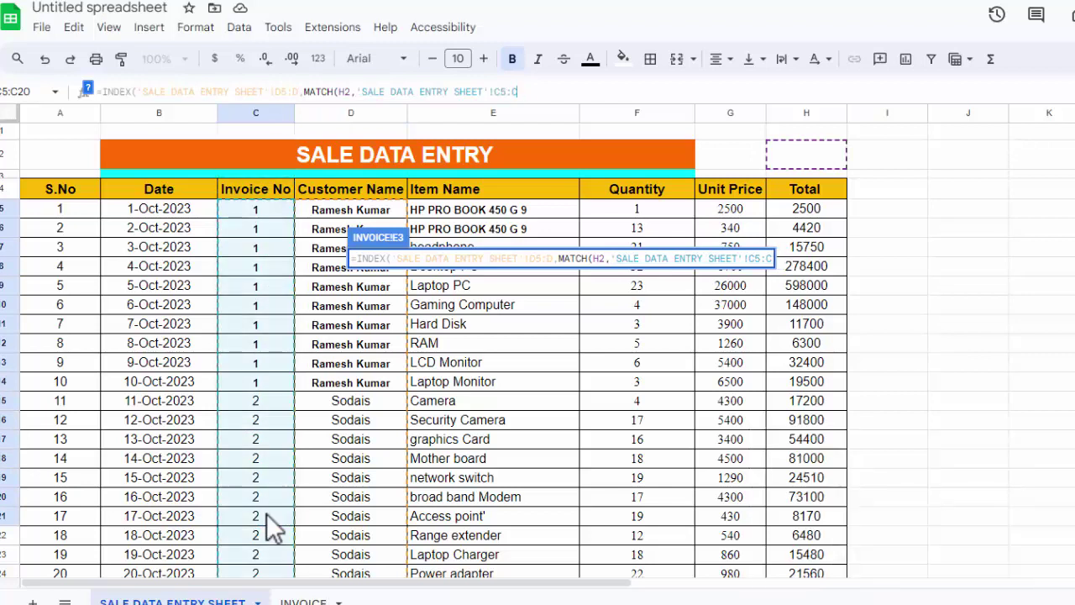
{"action": "type", "text": ","}
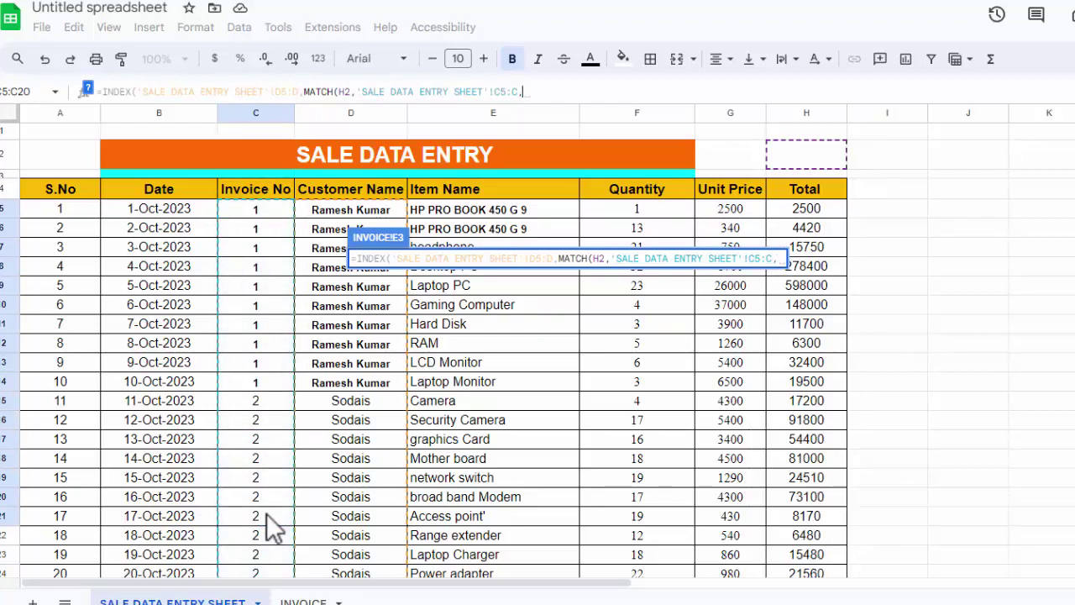
{"action": "type", "text": "0"}
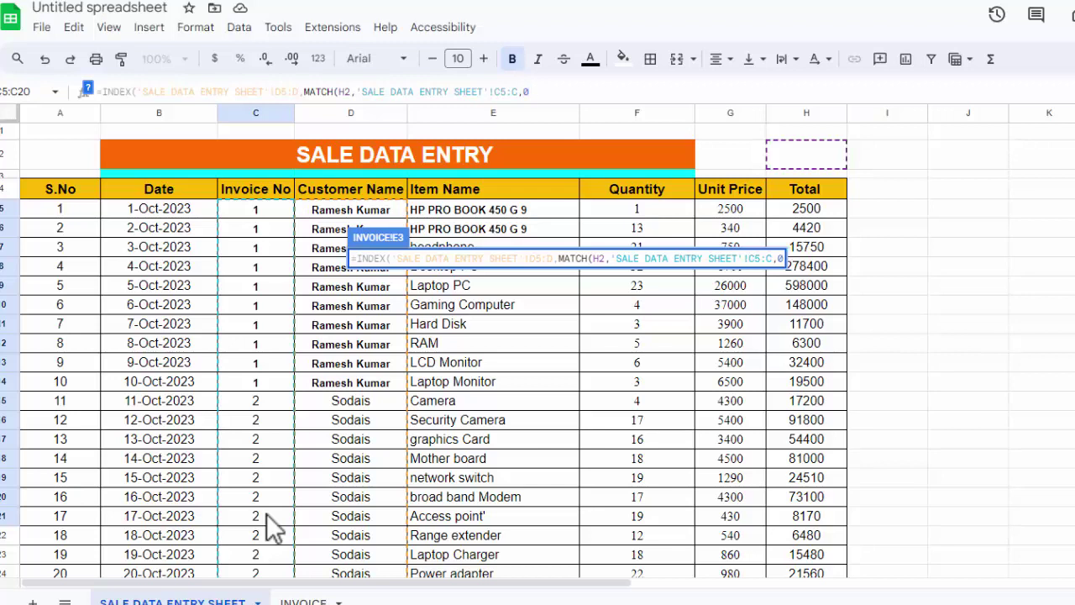
{"action": "type", "text": "))"}
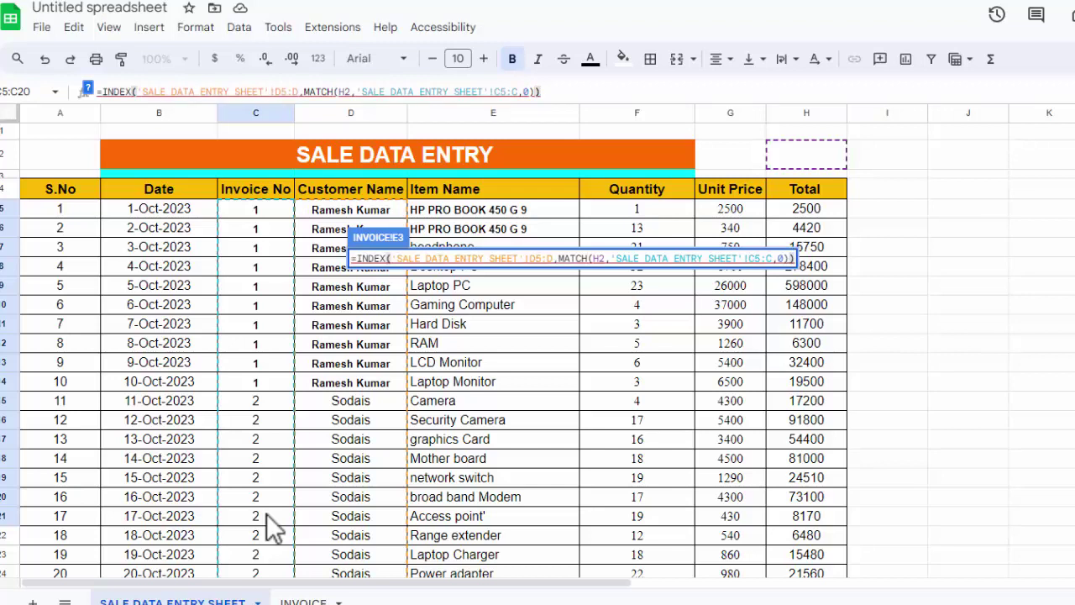
{"action": "key", "text": "Return"}
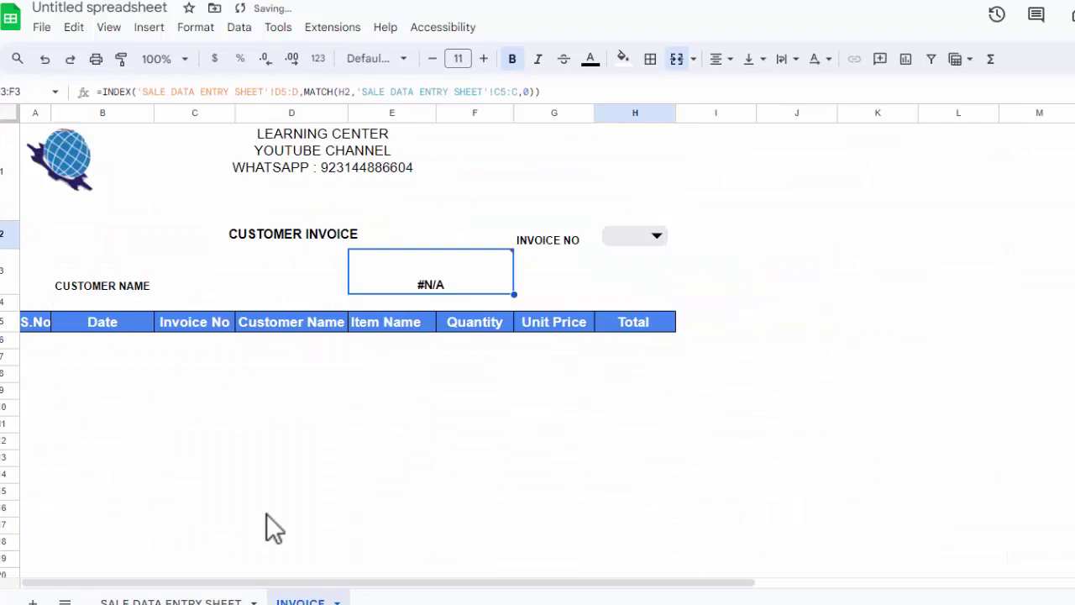
- Test the customer name lookup by choosing invoice numbers 1, 2, 3 and 4 in turn in H2, leaving 4 selected
{"action": "left_click", "coordinate": [657, 241]}
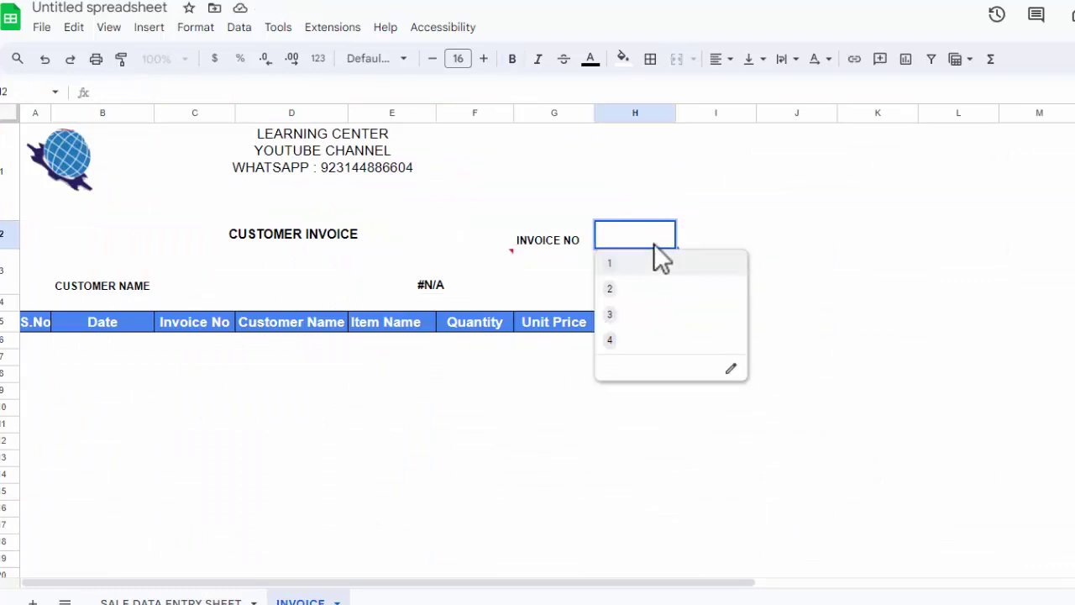
{"action": "left_click", "coordinate": [642, 262]}
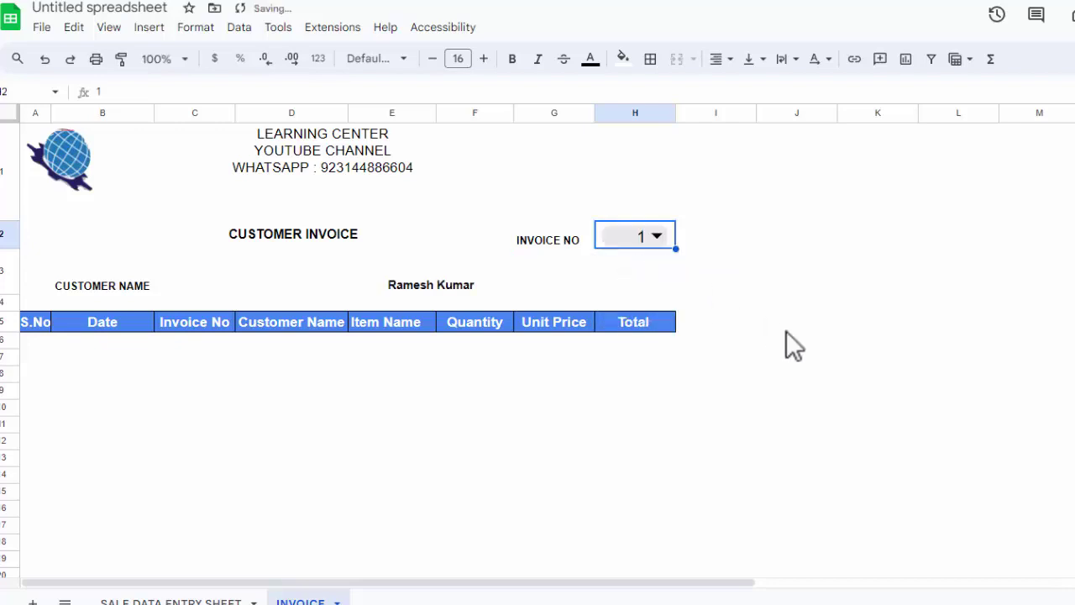
{"action": "left_click", "coordinate": [658, 238]}
{"action": "left_click", "coordinate": [631, 289]}
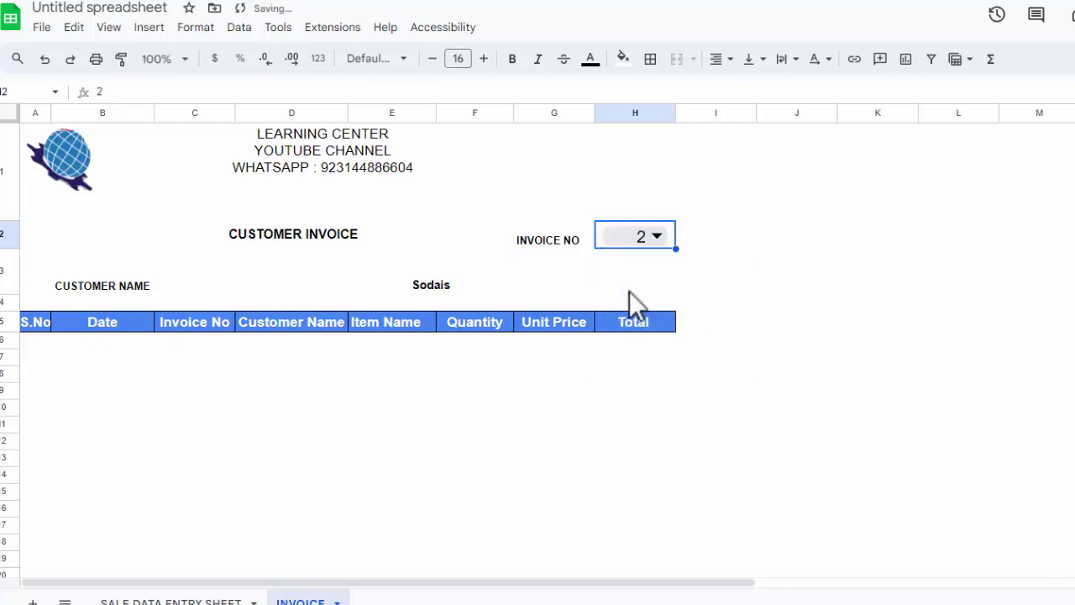
{"action": "left_click", "coordinate": [647, 239]}
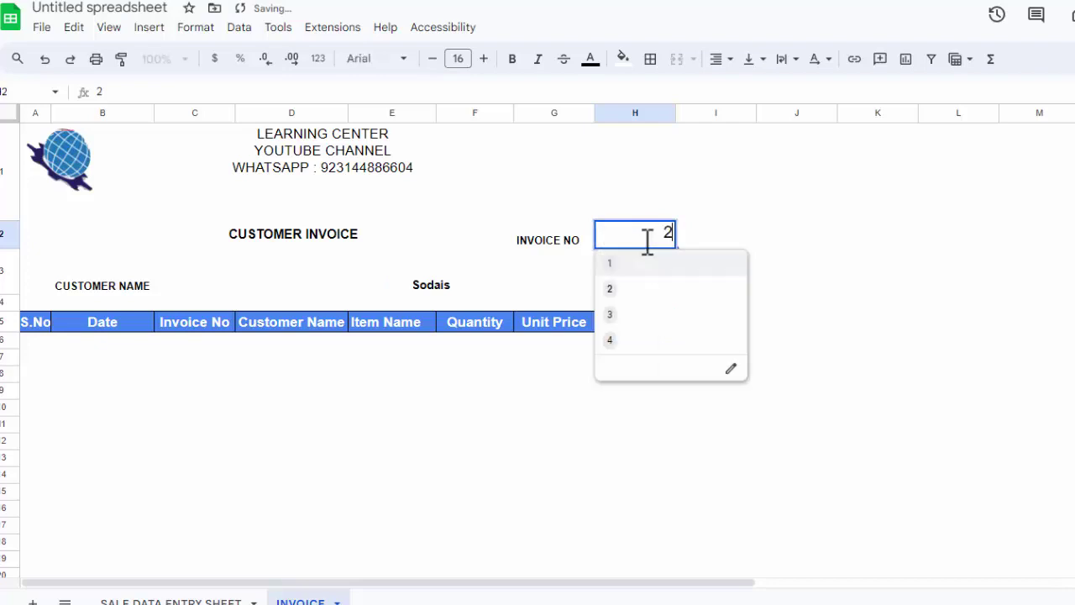
{"action": "left_click", "coordinate": [616, 315]}
{"action": "left_click", "coordinate": [653, 232]}
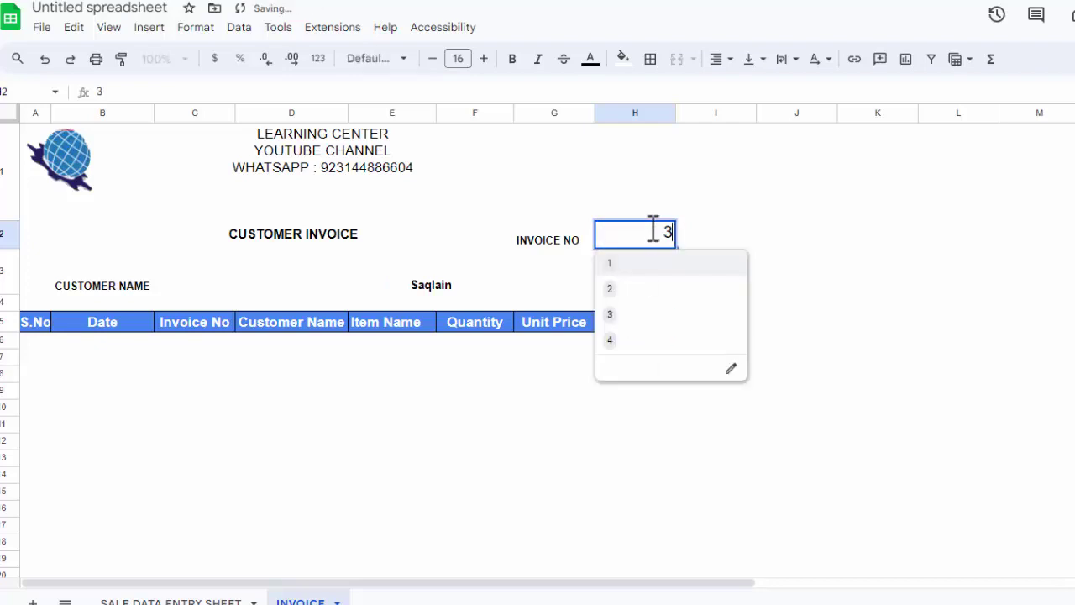
{"action": "left_click", "coordinate": [615, 339]}
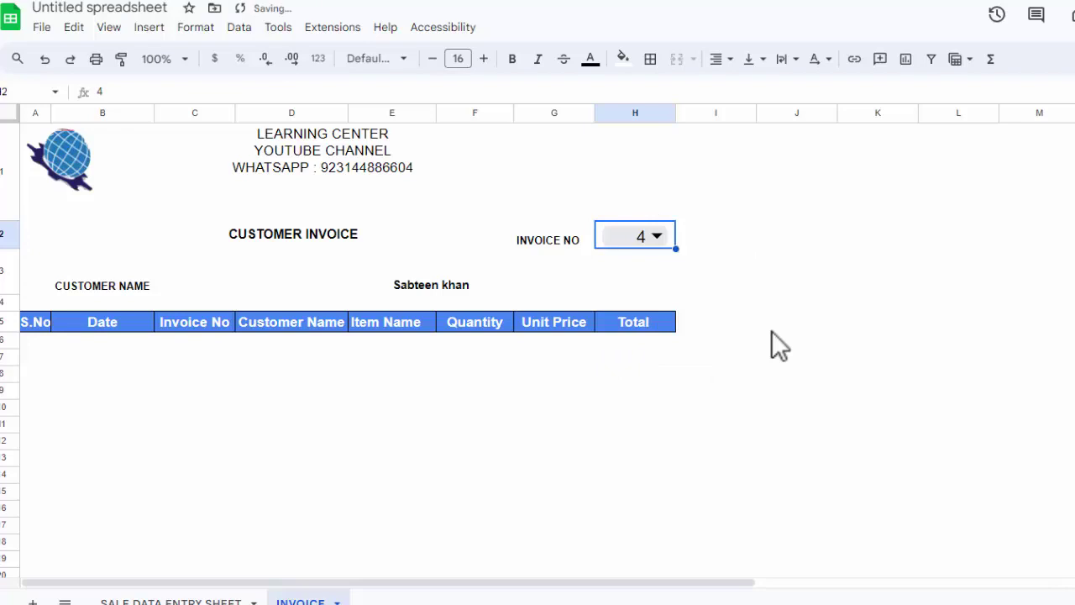
- Start a FILTER formula in cell A6 of the INVOICE sheet, with the open-ended range 'SALE DATA ENTRY SHEET'!A5:H as its source
{"action": "left_click", "coordinate": [47, 344]}
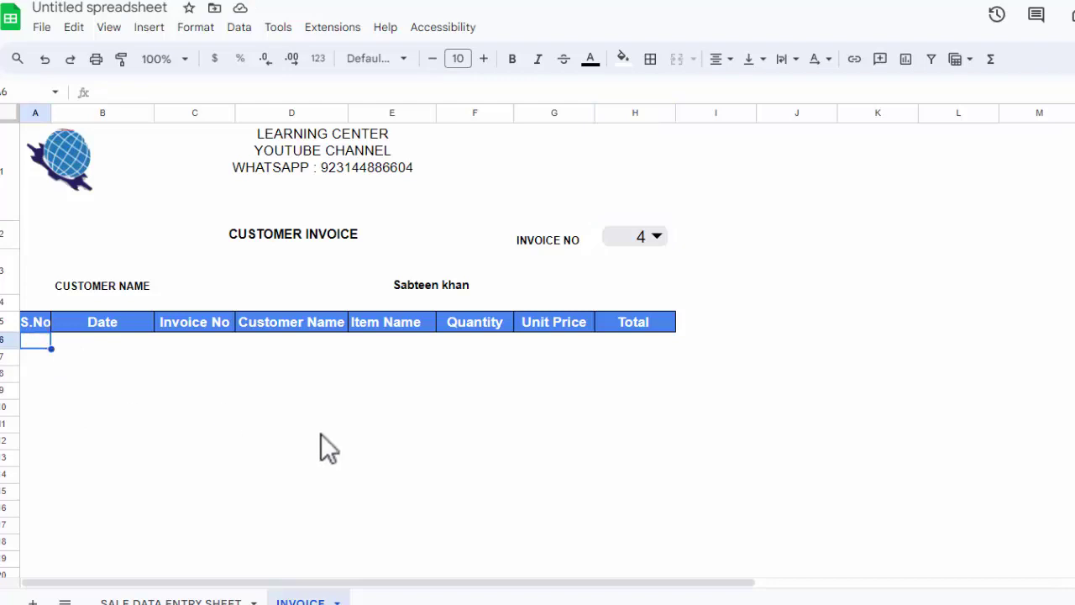
{"action": "type", "text": "=FILT"}
{"action": "type", "text": "ER"}
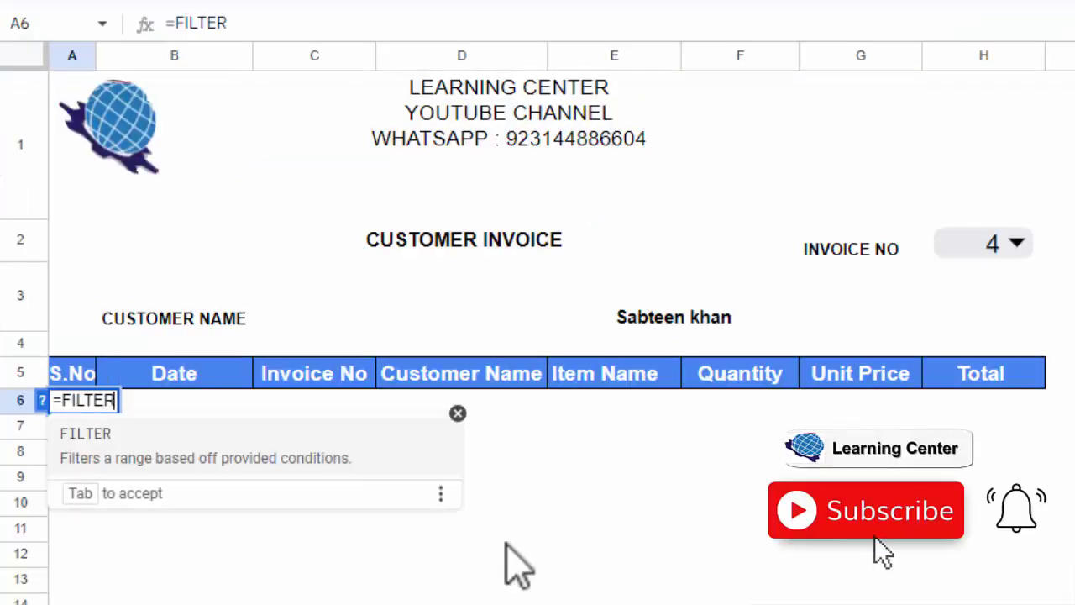
{"action": "type", "text": "("}
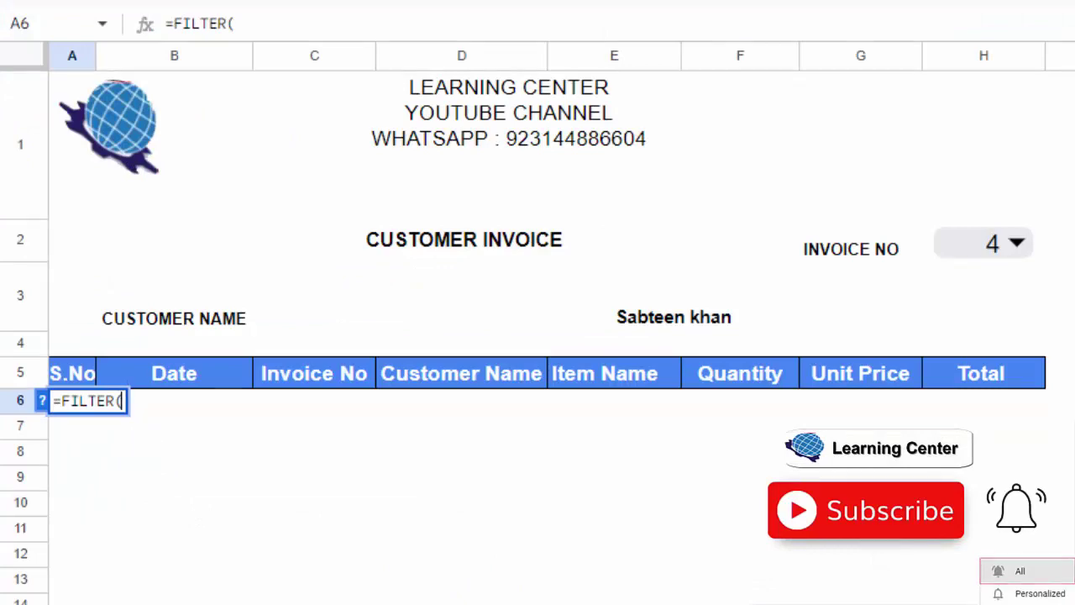
{"action": "key", "text": "ctrl+shift+Page_Down"}
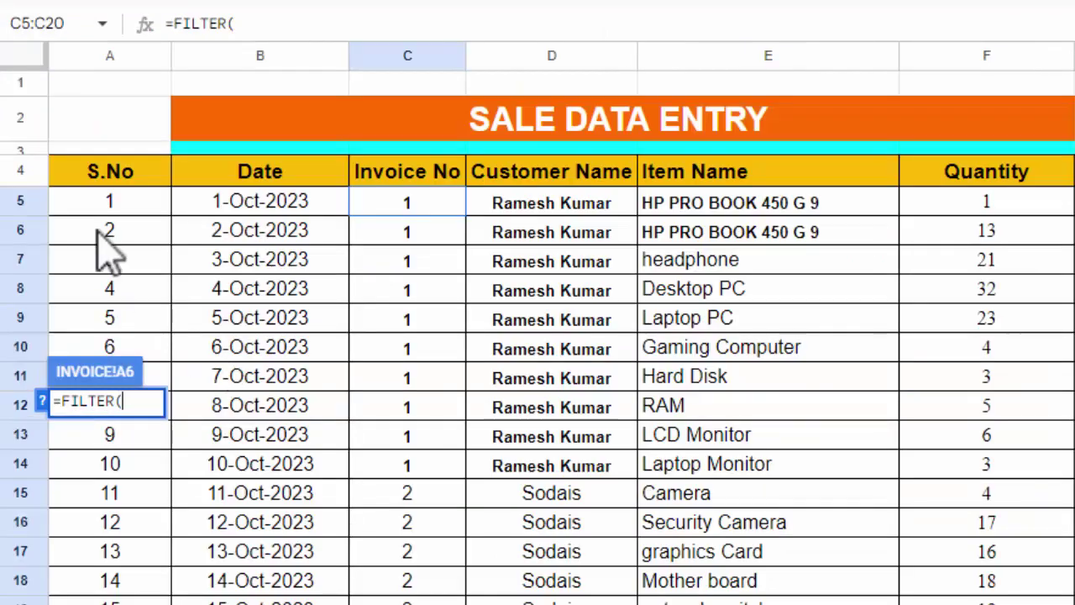
{"action": "left_click_drag", "start_coordinate": [78, 201], "coordinate": [530, 270]}
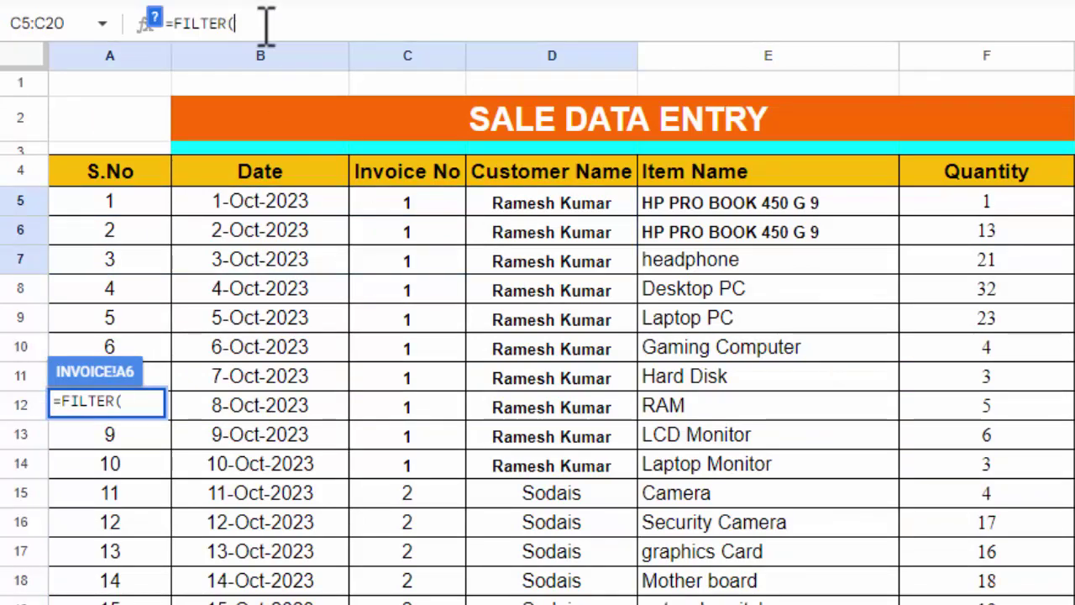
{"action": "left_click", "coordinate": [109, 206]}
{"action": "left_click_drag", "start_coordinate": [198, 236], "coordinate": [986, 260]}
{"action": "left_click_drag", "start_coordinate": [1071, 260], "coordinate": [1071, 551]}
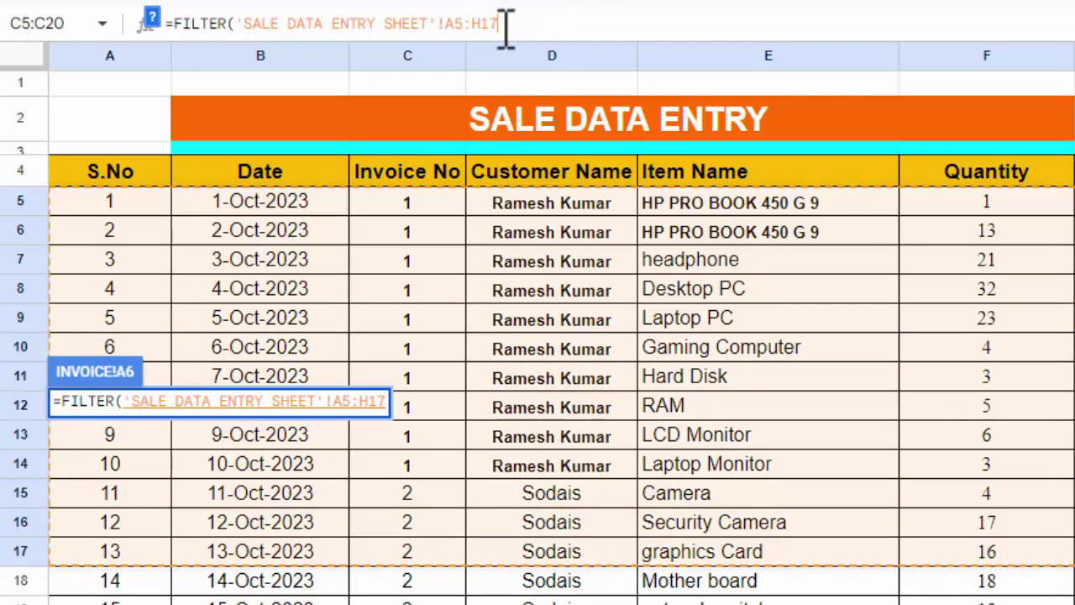
{"action": "key", "text": "BackSpace"}
{"action": "key", "text": "BackSpace"}
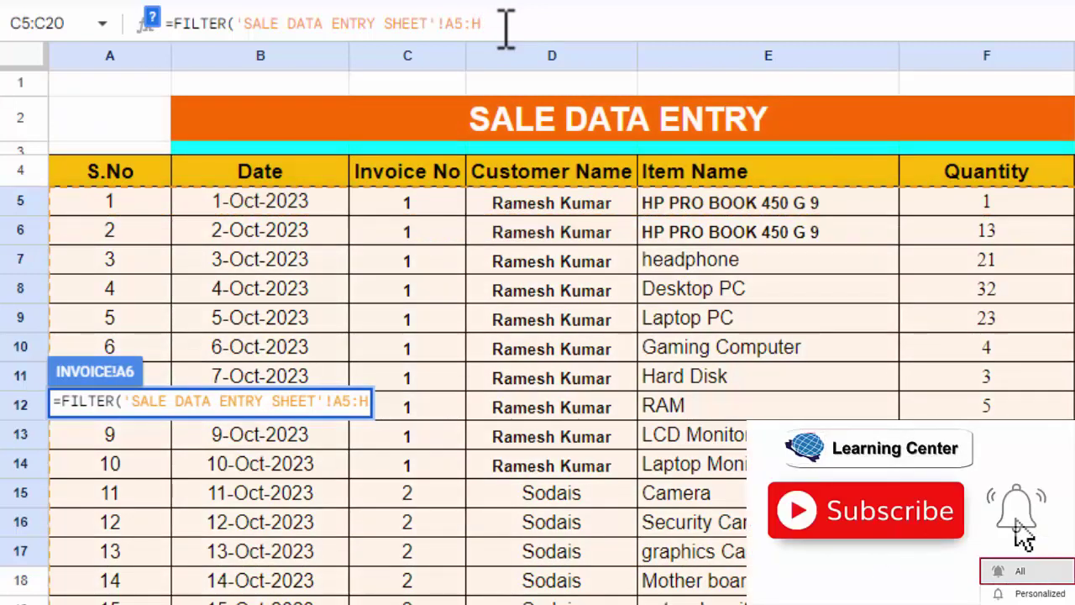
- Add the FILTER condition 'SALE DATA ENTRY SHEET'!C5:C=H2, close the function and enter the formula
{"action": "type", "text": ","}
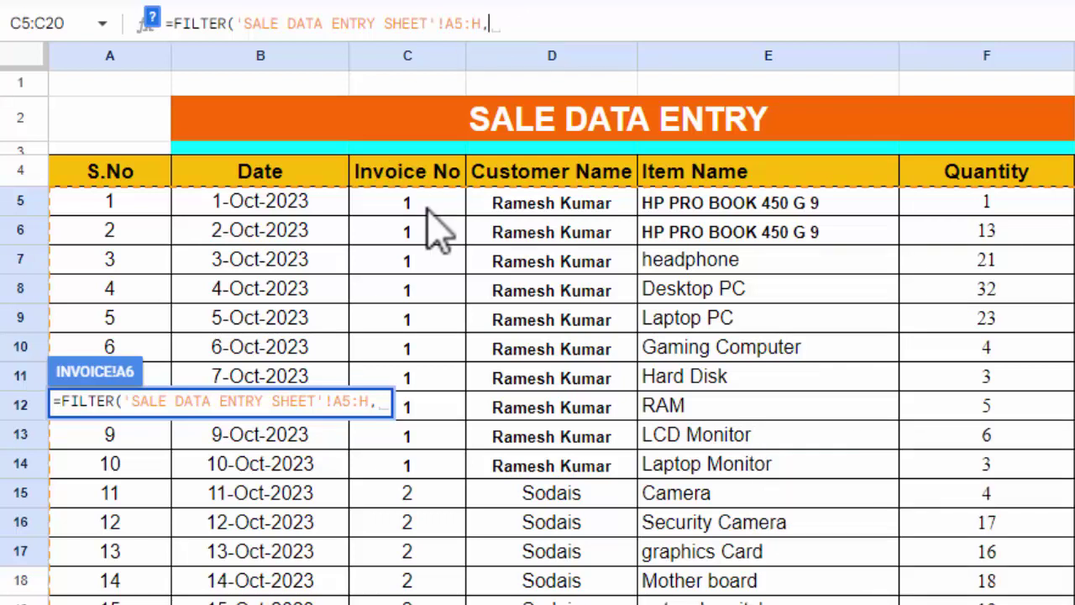
{"action": "left_click_drag", "start_coordinate": [425, 210], "coordinate": [445, 602]}
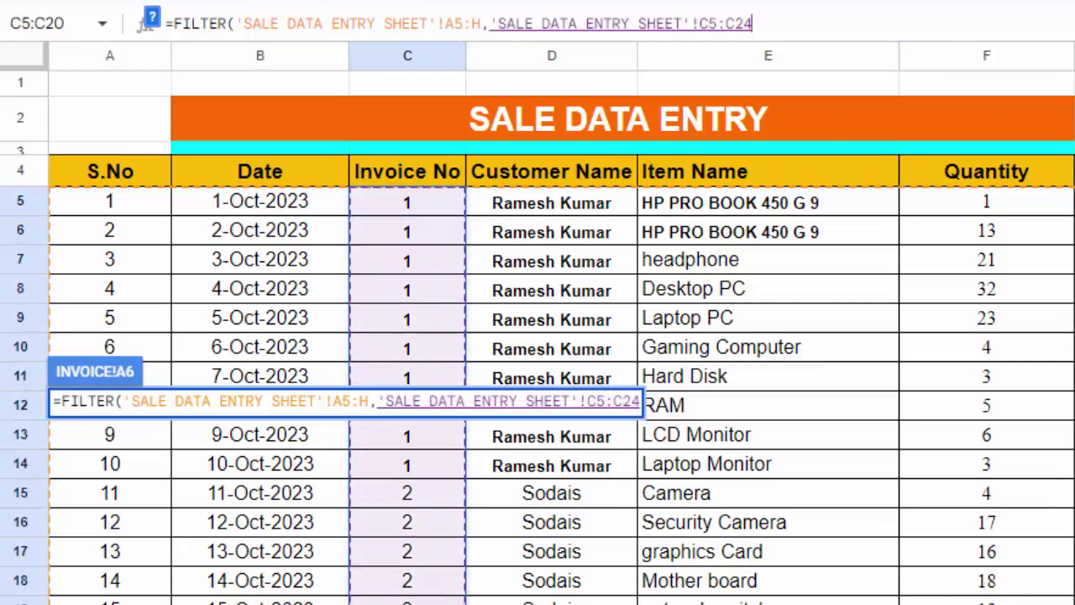
{"action": "key", "text": "BackSpace"}
{"action": "key", "text": "BackSpace"}
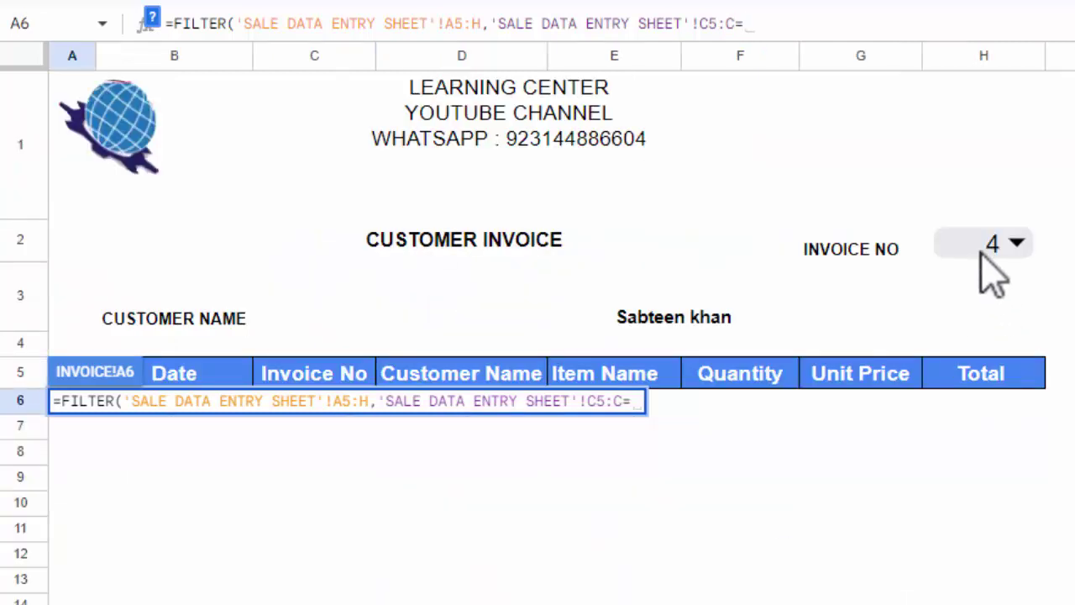
{"action": "left_click", "coordinate": [981, 245]}
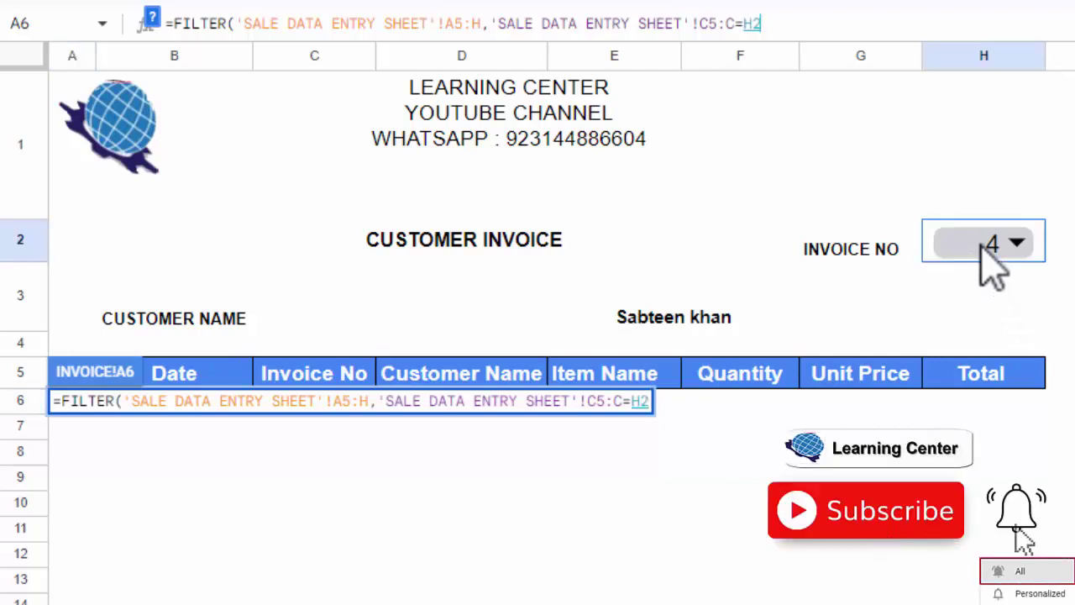
{"action": "type", "text": ")"}
{"action": "key", "text": "Return"}
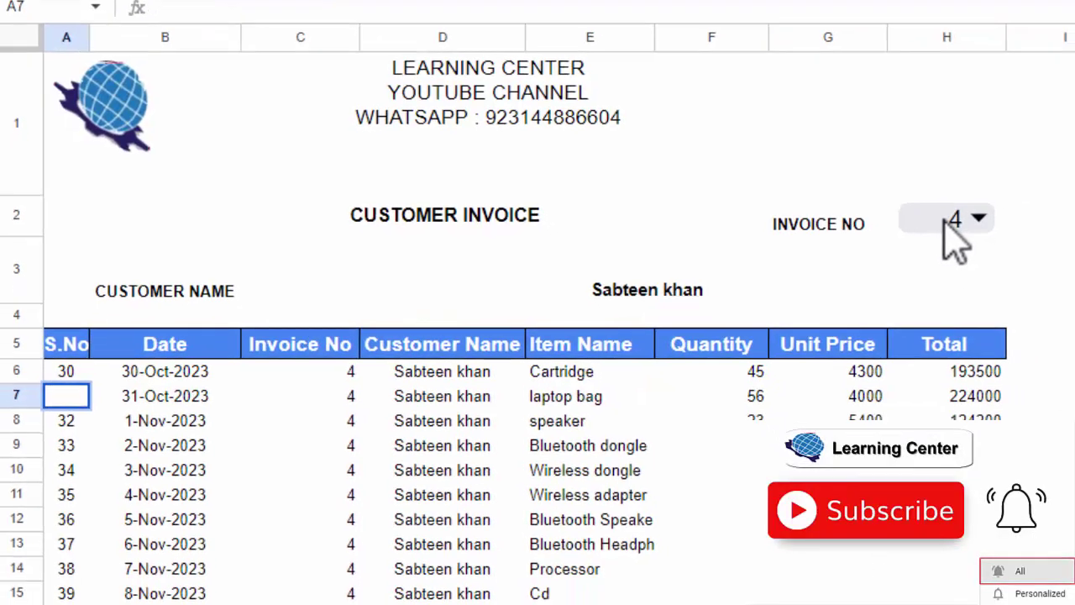
{"action": "left_click", "coordinate": [1023, 451]}
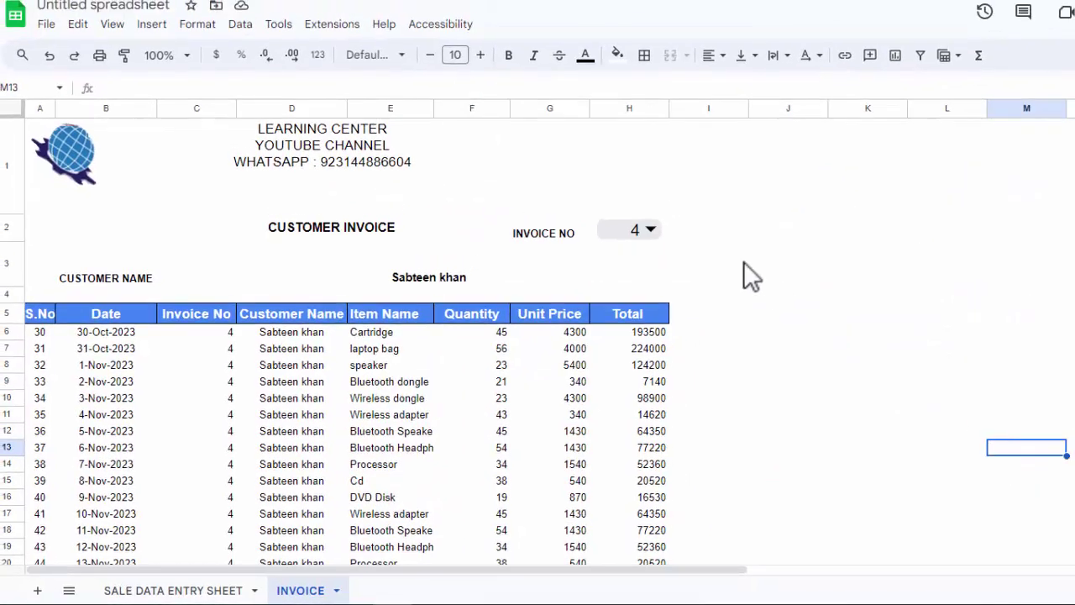
- Test the filtered item list by choosing invoice numbers 2, 3 and 4 in turn in H2
{"action": "left_click", "coordinate": [652, 232]}
{"action": "left_click", "coordinate": [636, 282]}
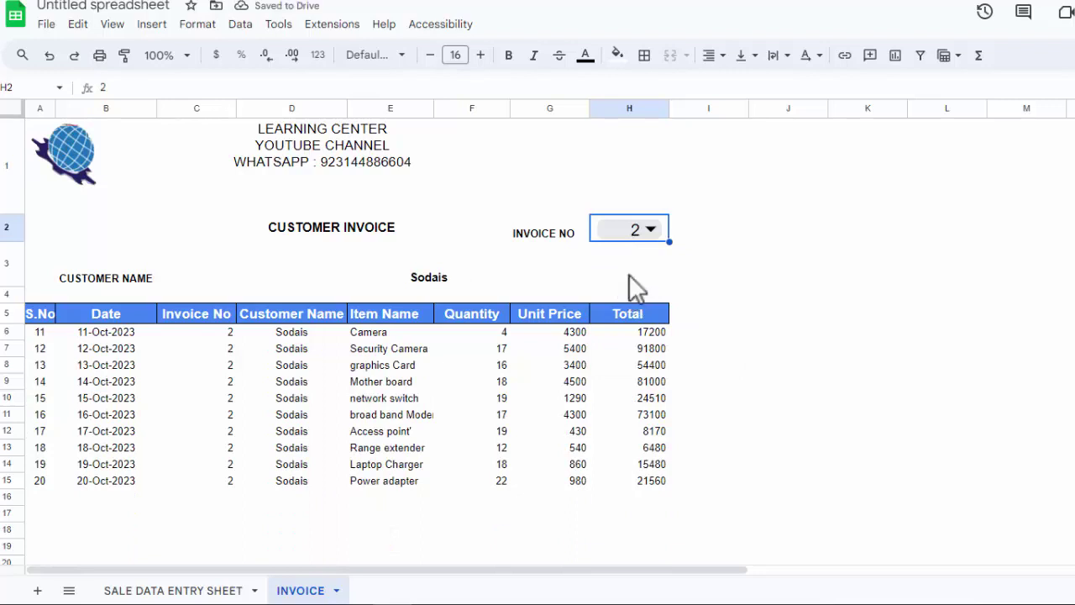
{"action": "left_click", "coordinate": [649, 230]}
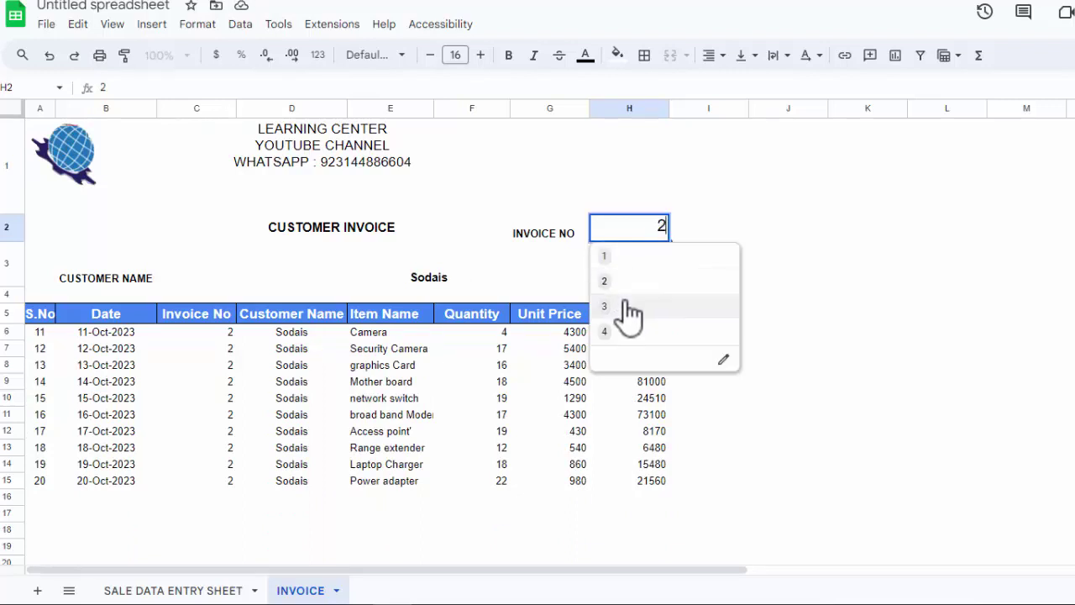
{"action": "left_click", "coordinate": [629, 305]}
{"action": "left_click", "coordinate": [650, 232]}
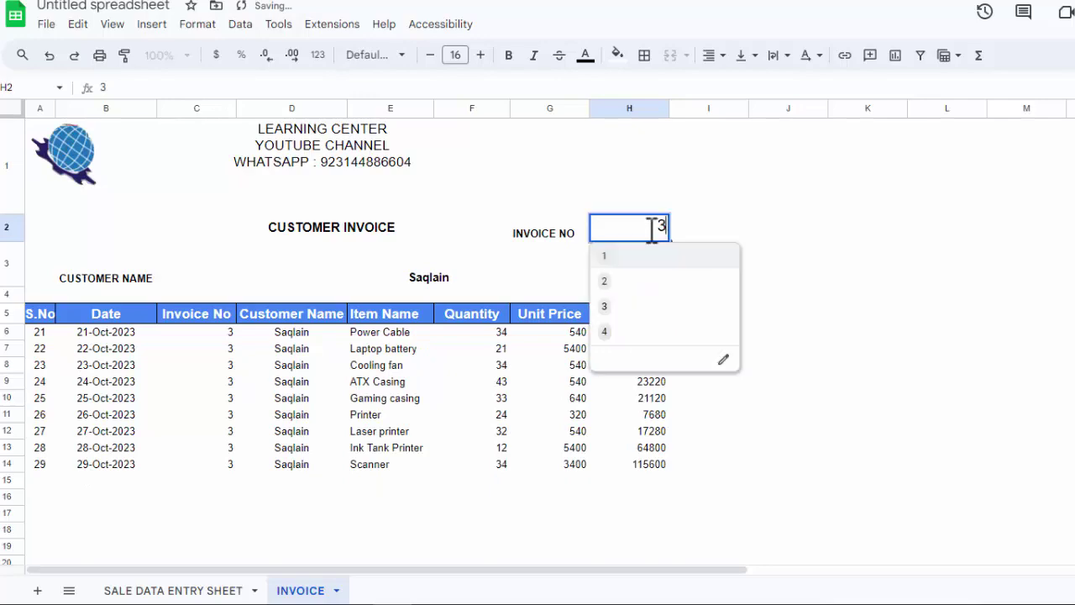
{"action": "left_click", "coordinate": [616, 332]}
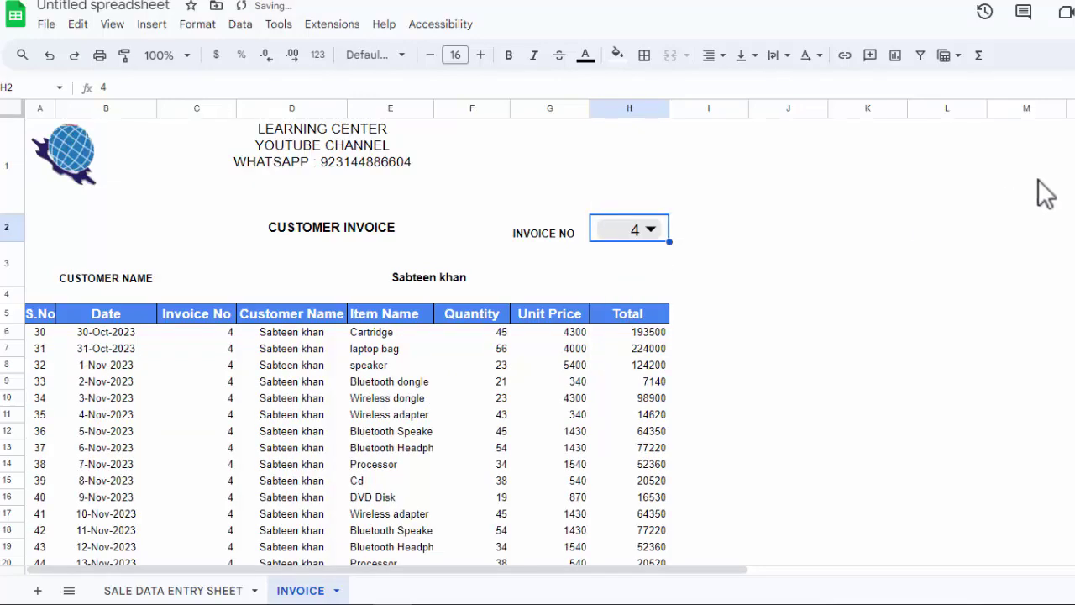
- Examine the TOTAL AMOUNT formula in H25, the AMOUNT PAID cell H26 and the BALANCE formula in H27
{"action": "scroll", "coordinate": [336, 336], "scroll_direction": "down", "scroll_amount": 3}
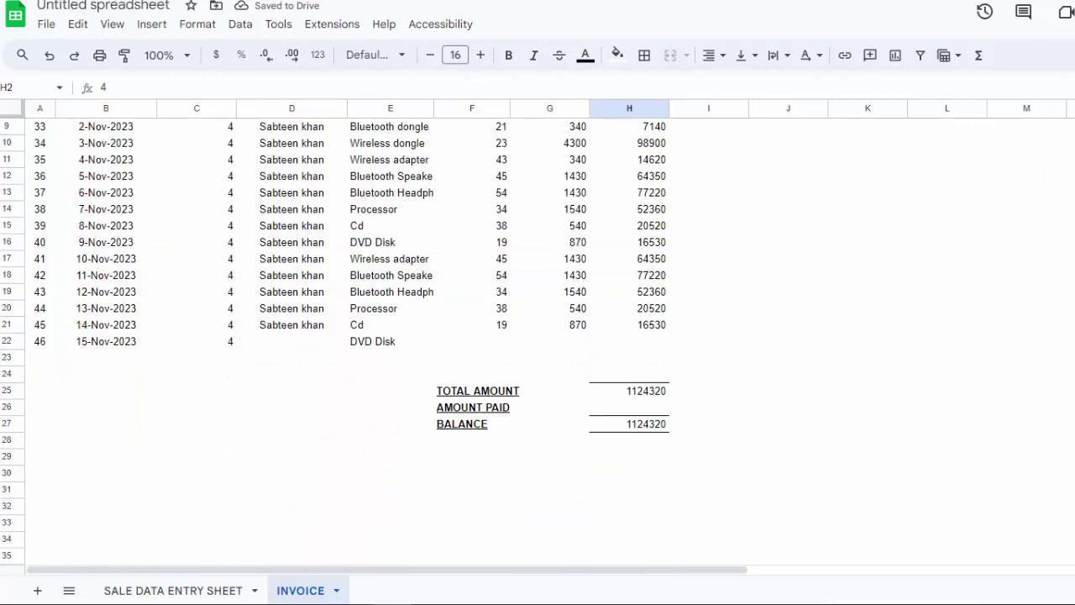
{"action": "left_click", "coordinate": [643, 393]}
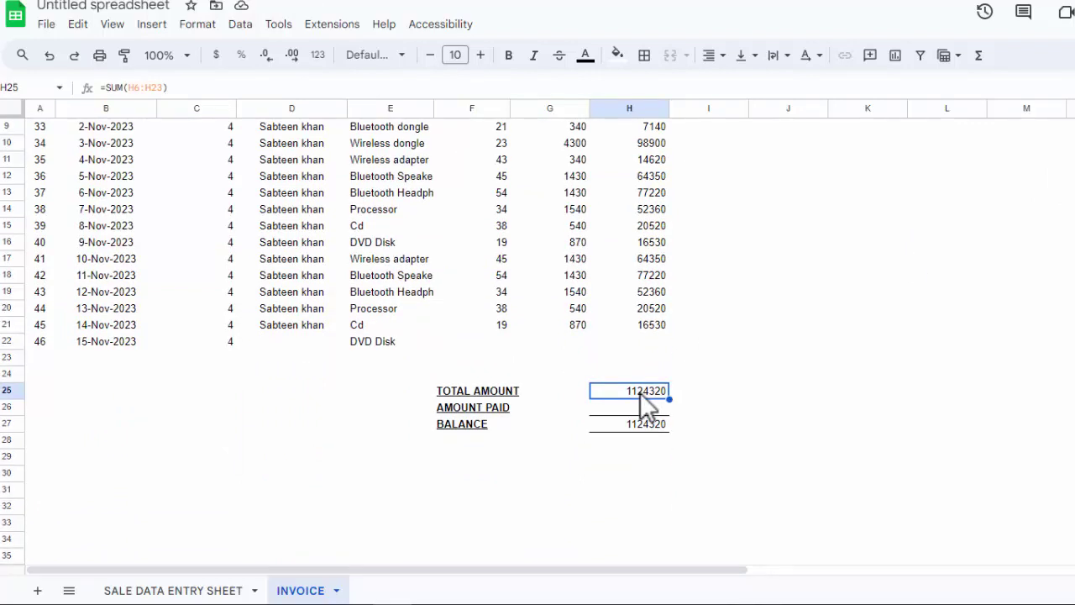
{"action": "double_click", "coordinate": [640, 392]}
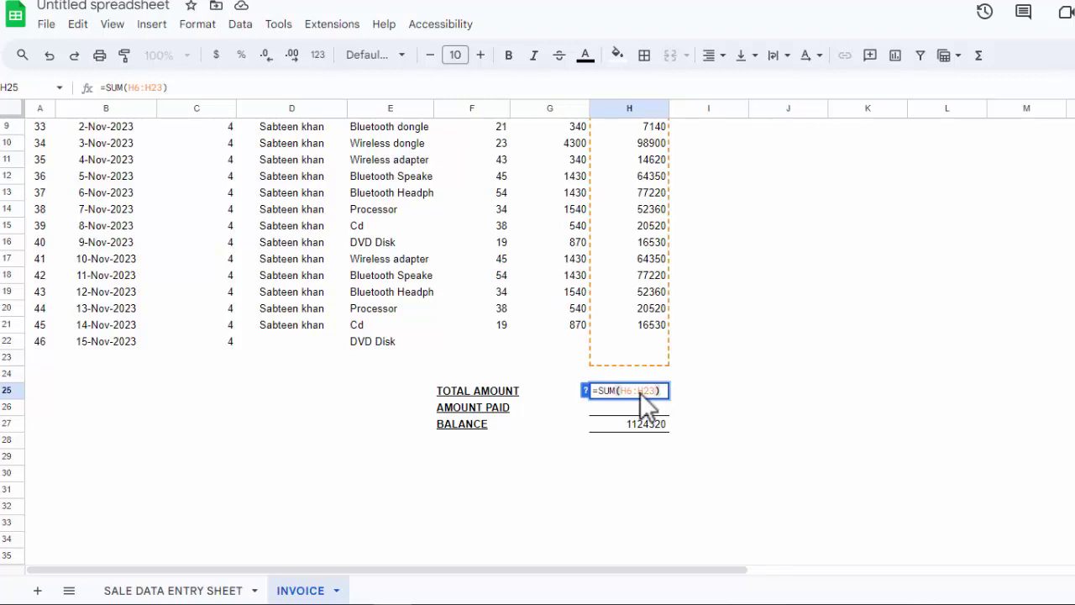
{"action": "key", "text": "Escape"}
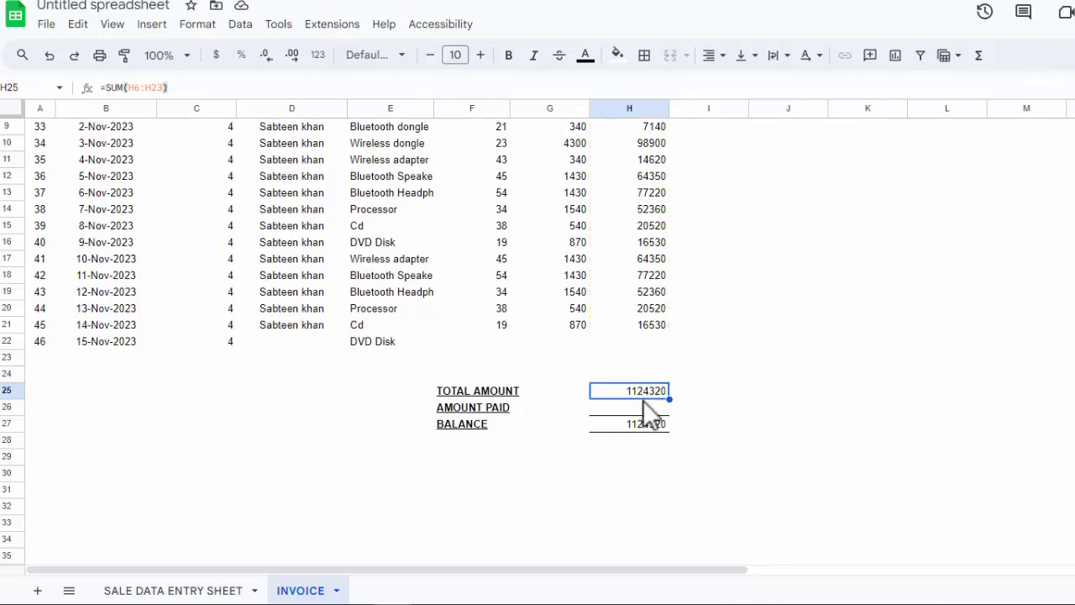
{"action": "left_click", "coordinate": [644, 409]}
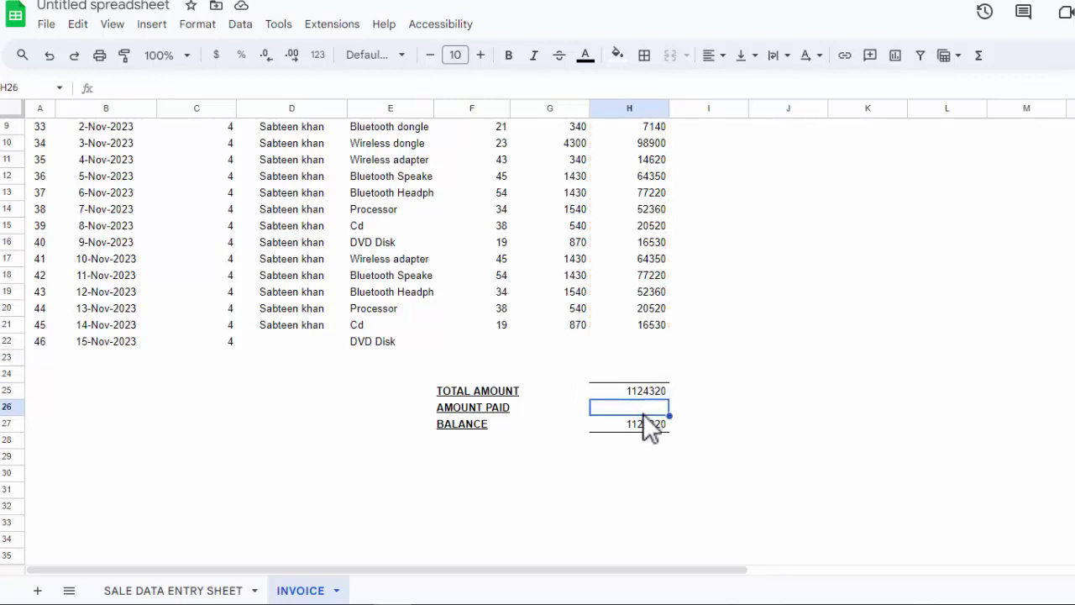
{"action": "left_click", "coordinate": [642, 422]}
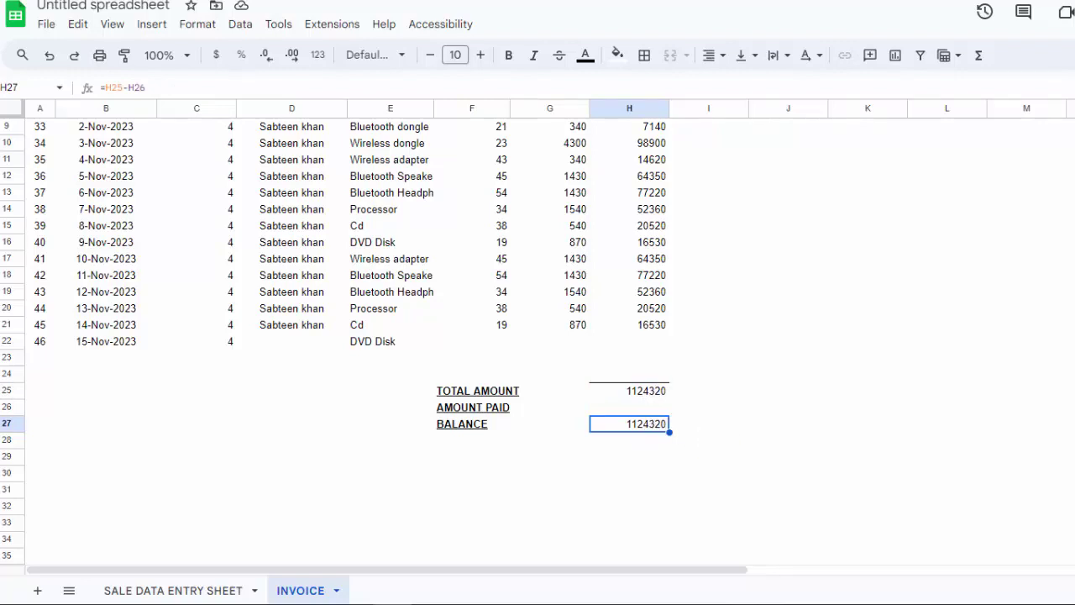
- Hide the Invoice No and Customer Name columns C and D on the INVOICE sheet
{"action": "scroll", "coordinate": [336, 336], "scroll_direction": "up", "scroll_amount": 5}
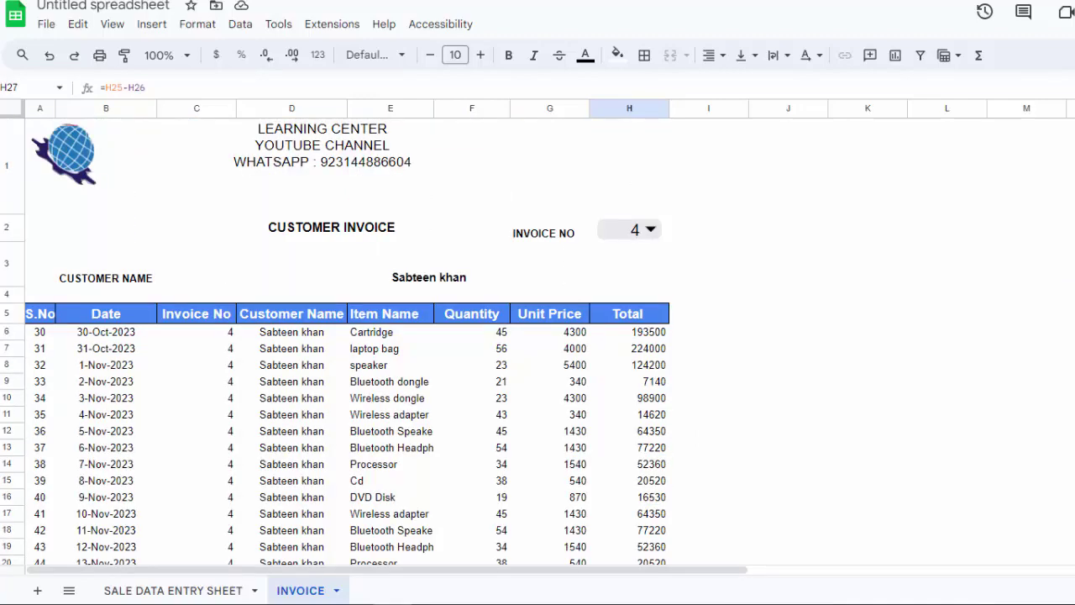
{"action": "left_click", "coordinate": [199, 107]}
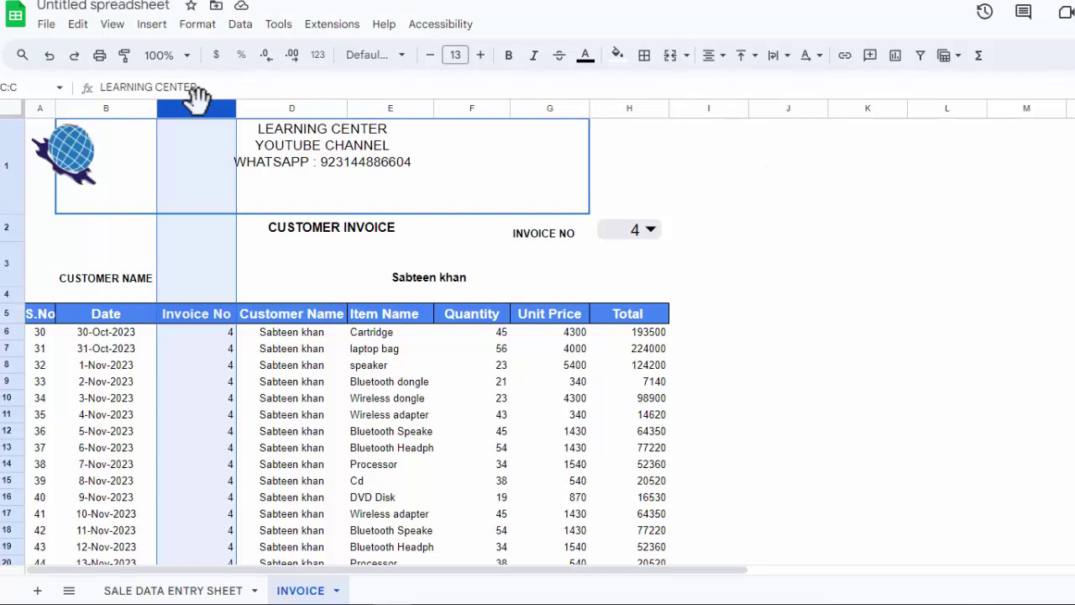
{"action": "left_click", "coordinate": [253, 109], "text": "shift"}
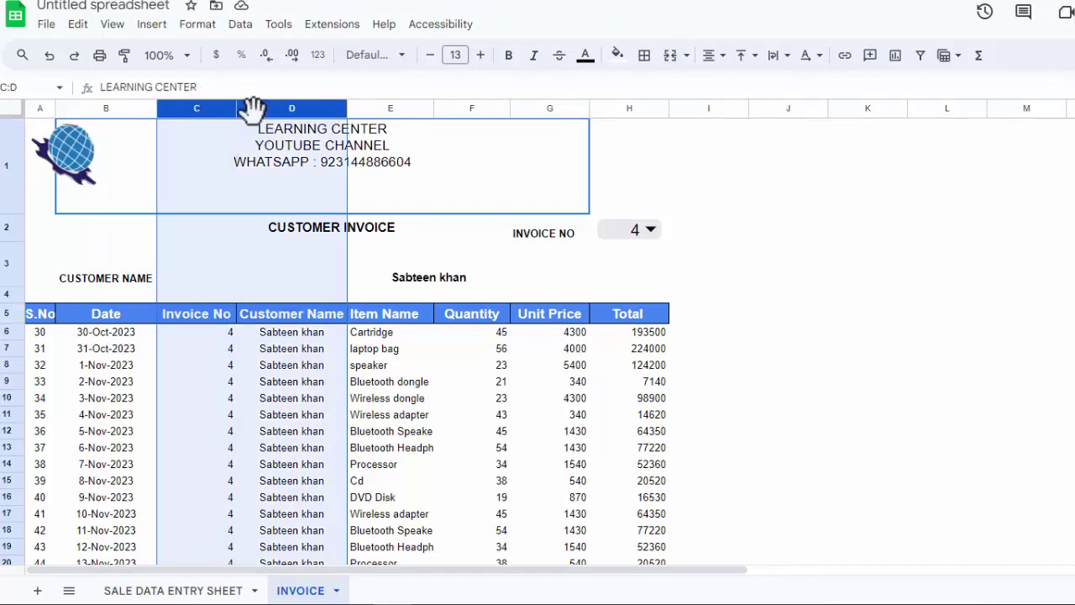
{"action": "right_click", "coordinate": [252, 107]}
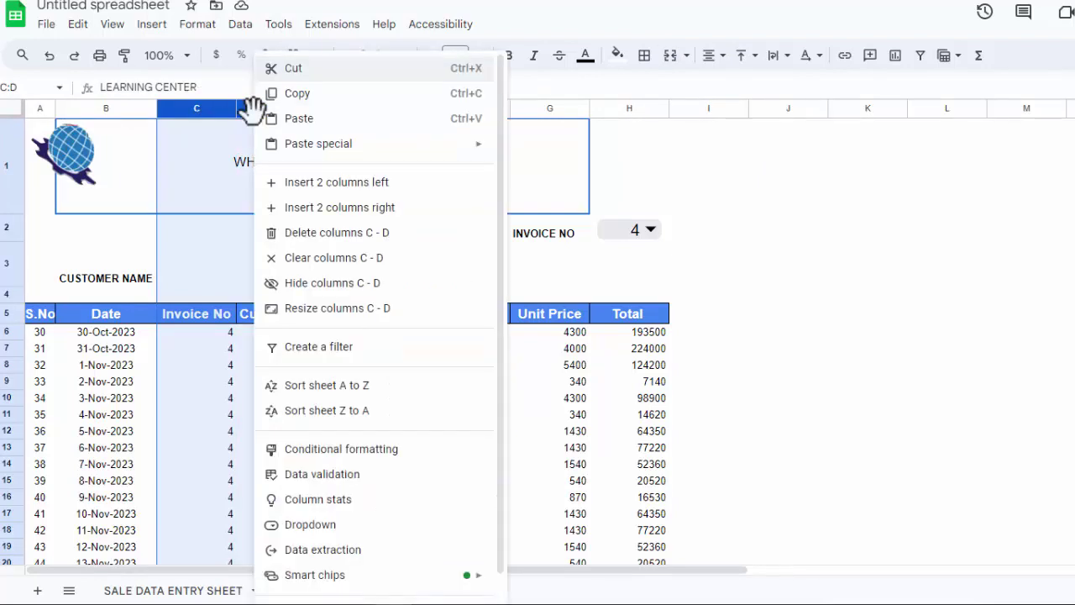
{"action": "left_click", "coordinate": [278, 284]}
{"action": "left_click", "coordinate": [674, 351]}
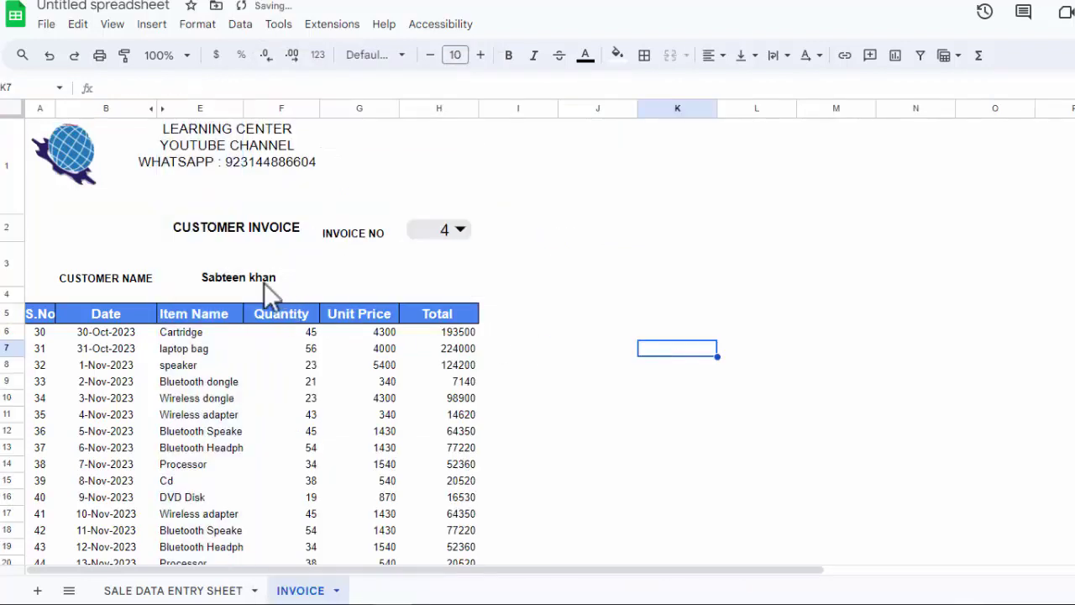
- Widen Item Name column E until the longest item names fit, checking it with invoice number 1 chosen in H2
{"action": "left_click_drag", "start_coordinate": [242, 107], "coordinate": [263, 109]}
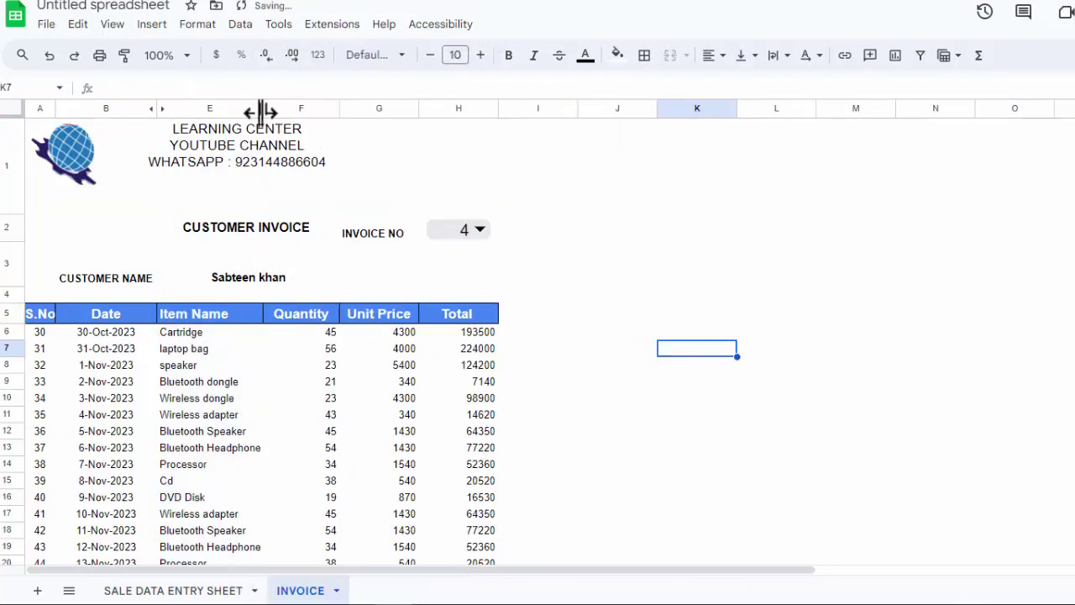
{"action": "left_click", "coordinate": [464, 230]}
{"action": "left_click", "coordinate": [455, 270]}
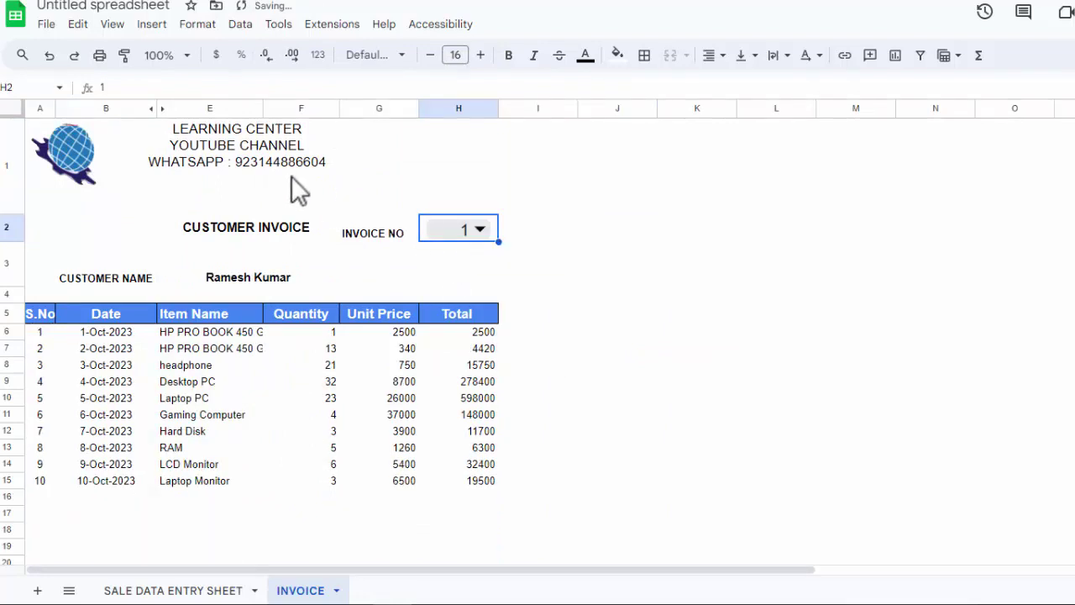
{"action": "left_click_drag", "start_coordinate": [263, 107], "coordinate": [282, 107]}
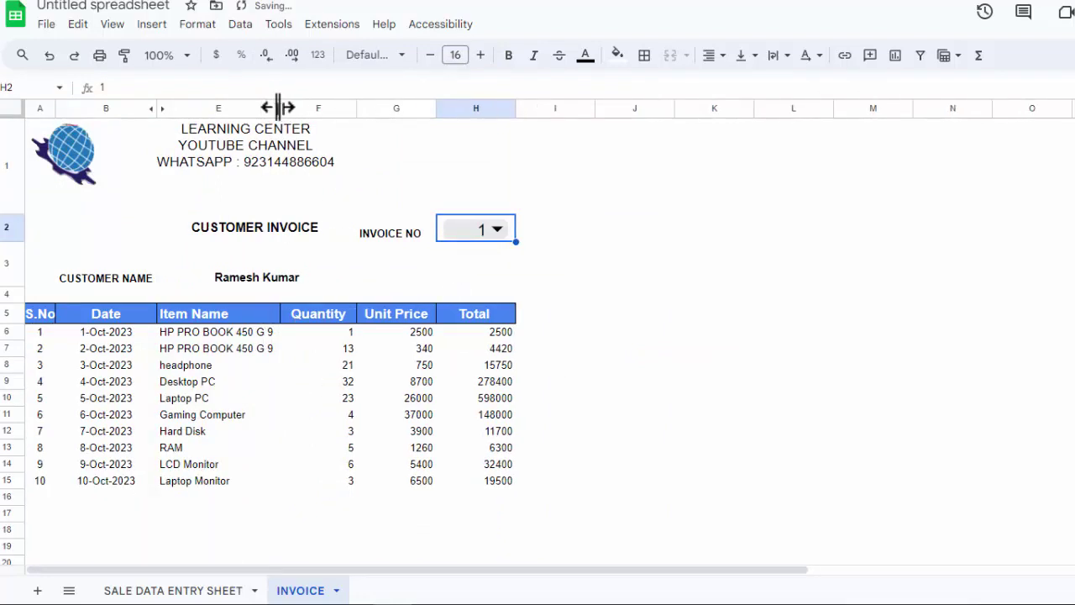
{"action": "left_click", "coordinate": [754, 424]}
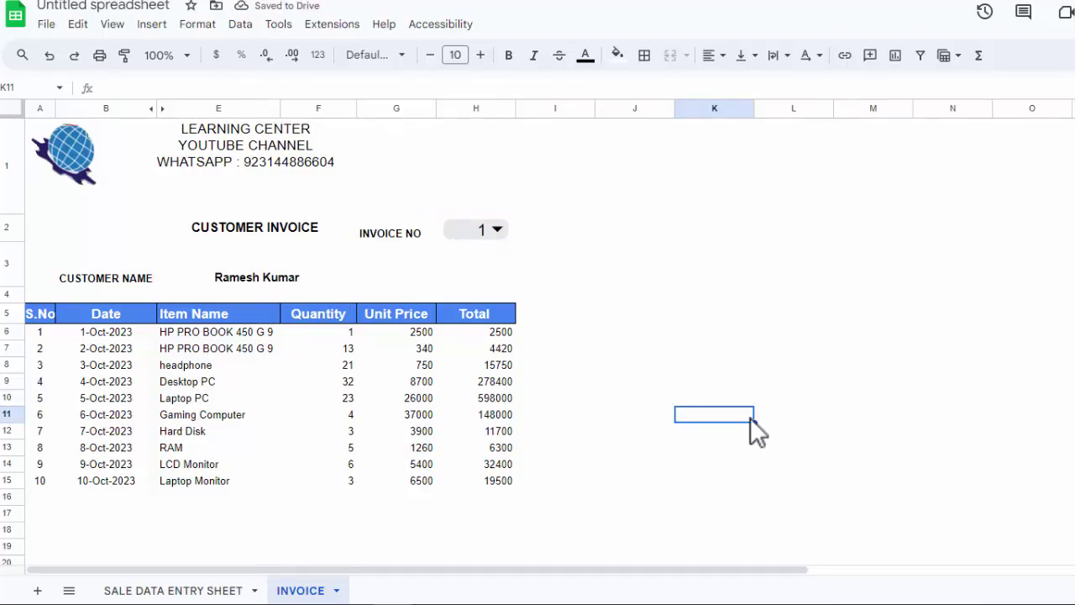
- Preview the INVOICE sheet's printout in portrait orientation down to the totals, and leave without printing
{"action": "key", "text": "ctrl+p"}
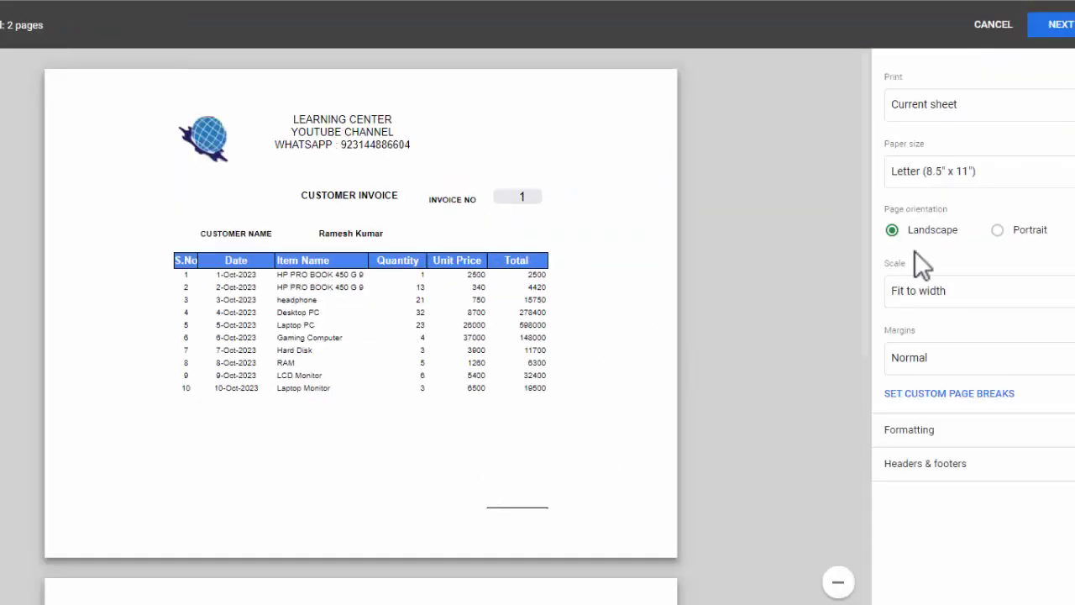
{"action": "scroll", "coordinate": [840, 244], "scroll_direction": "down", "scroll_amount": 3}
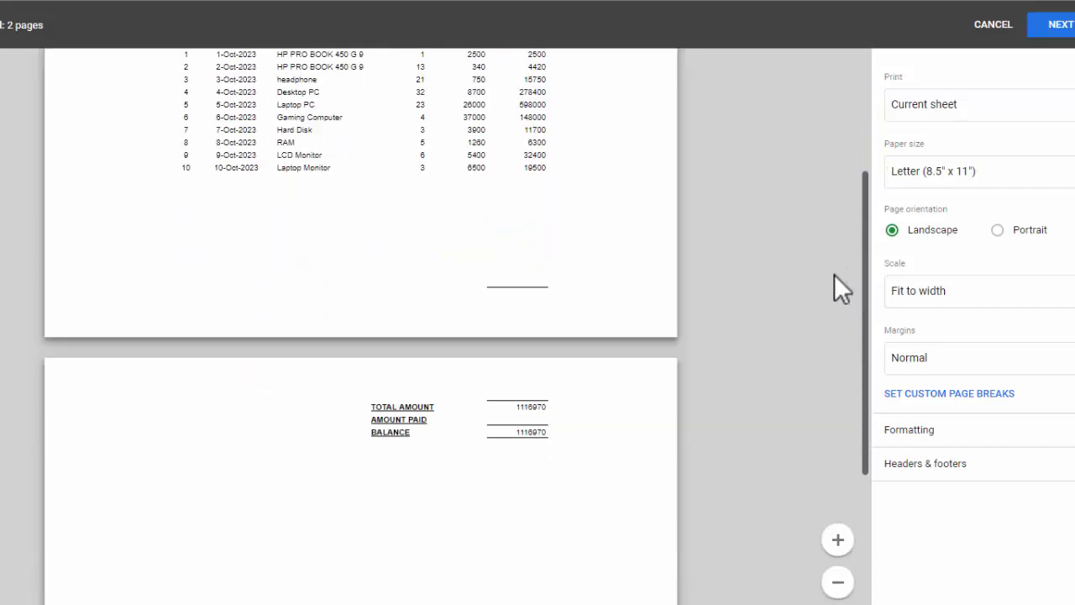
{"action": "scroll", "coordinate": [825, 244], "scroll_direction": "up", "scroll_amount": 3}
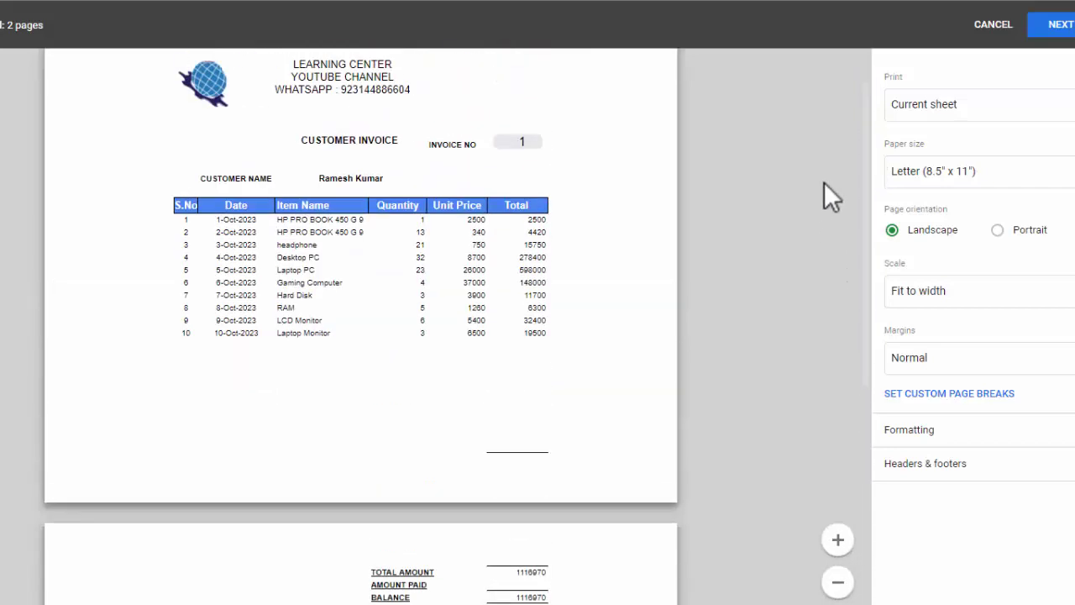
{"action": "left_click", "coordinate": [998, 228]}
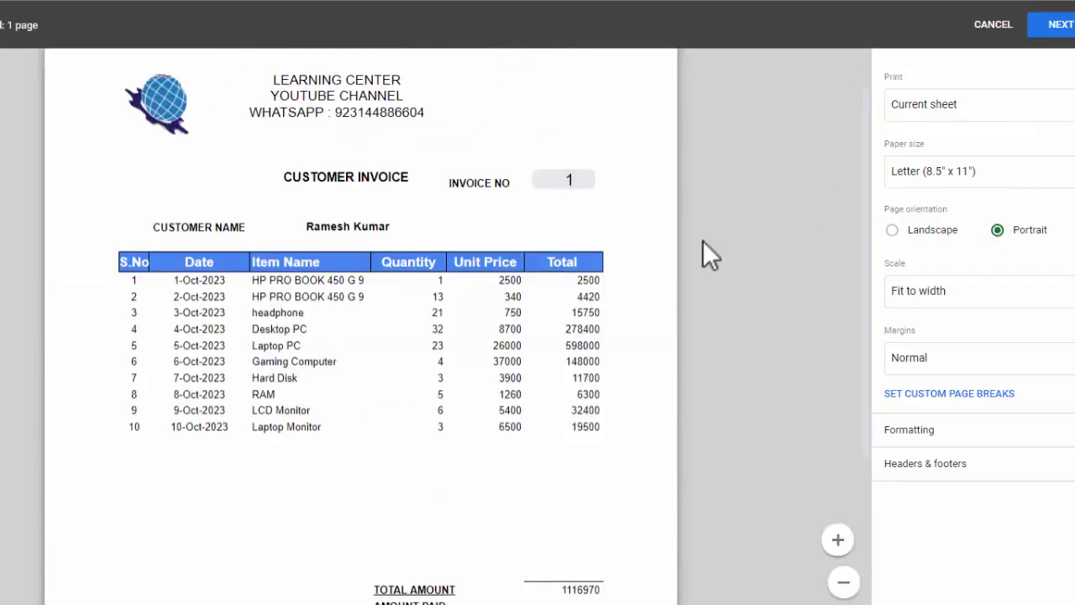
{"action": "left_click_drag", "start_coordinate": [866, 139], "coordinate": [835, 208]}
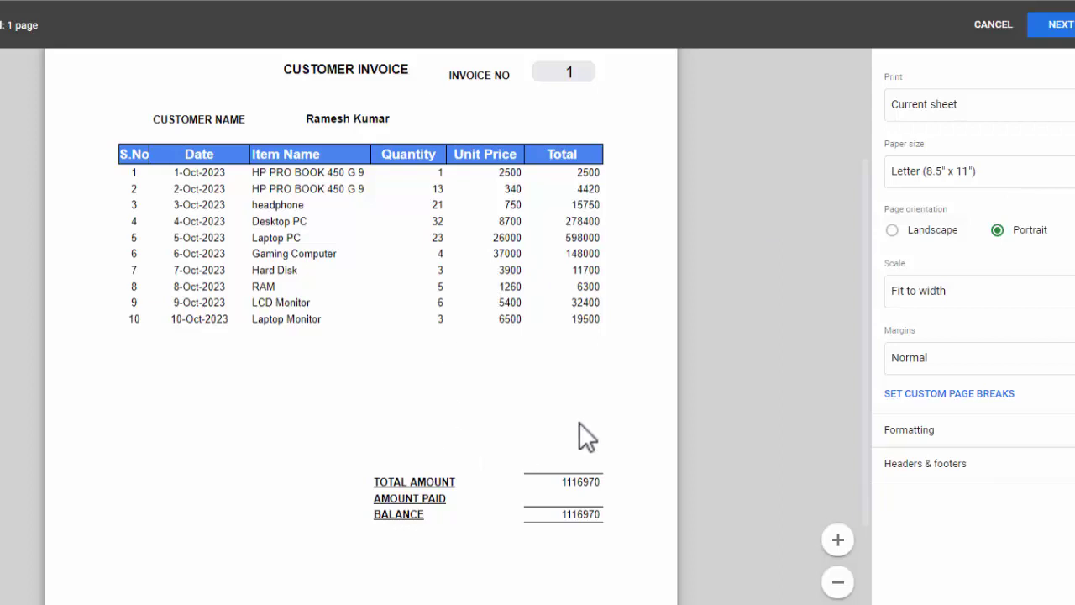
{"action": "left_click", "coordinate": [991, 25]}
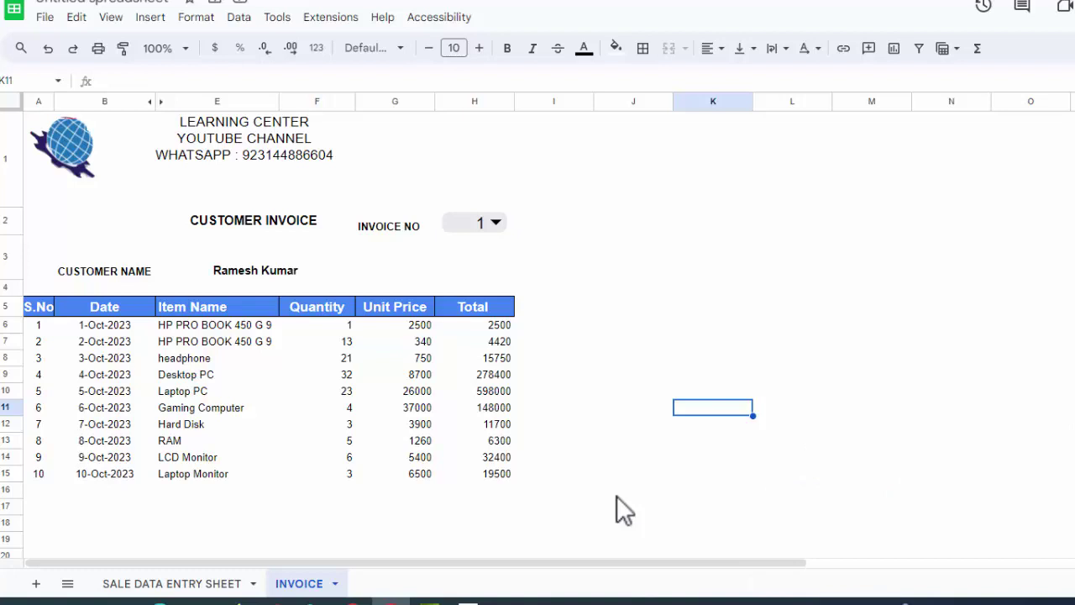
- Enter the label INVOICE DATE in G3 and the formula =TODAY() in H3 beside it
{"action": "left_click", "coordinate": [439, 266]}
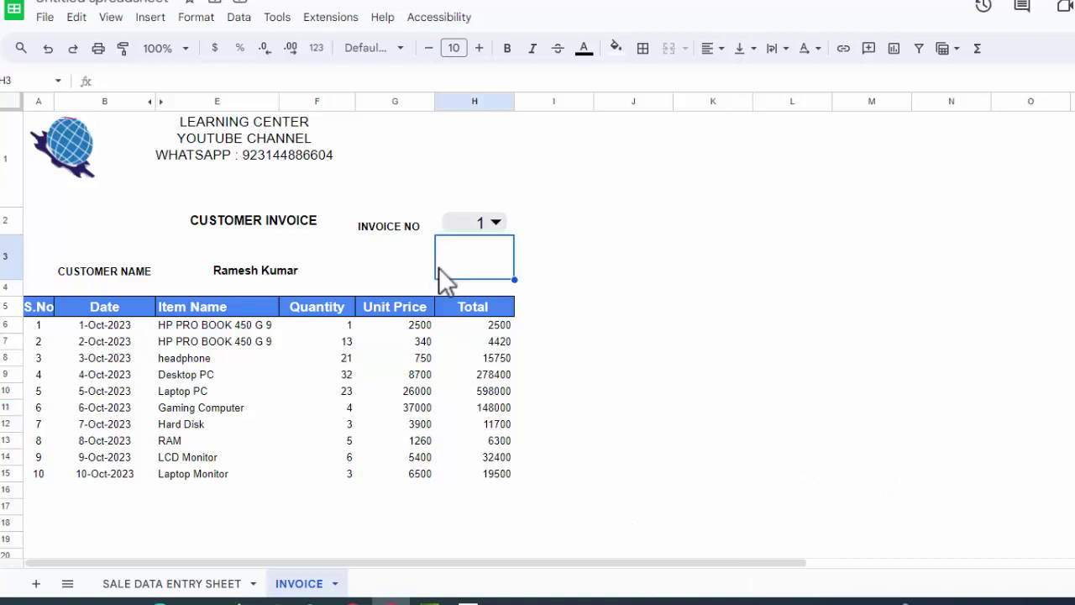
{"action": "left_click", "coordinate": [390, 264]}
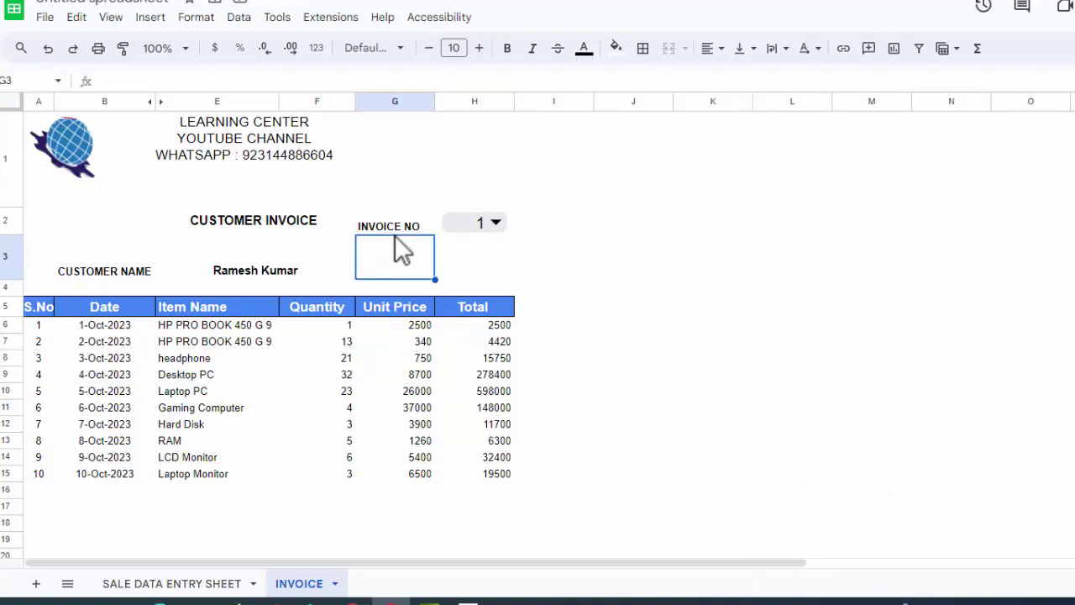
{"action": "type", "text": "INVOICE DATE"}
{"action": "key", "text": "Tab"}
{"action": "type", "text": "=TODAY"}
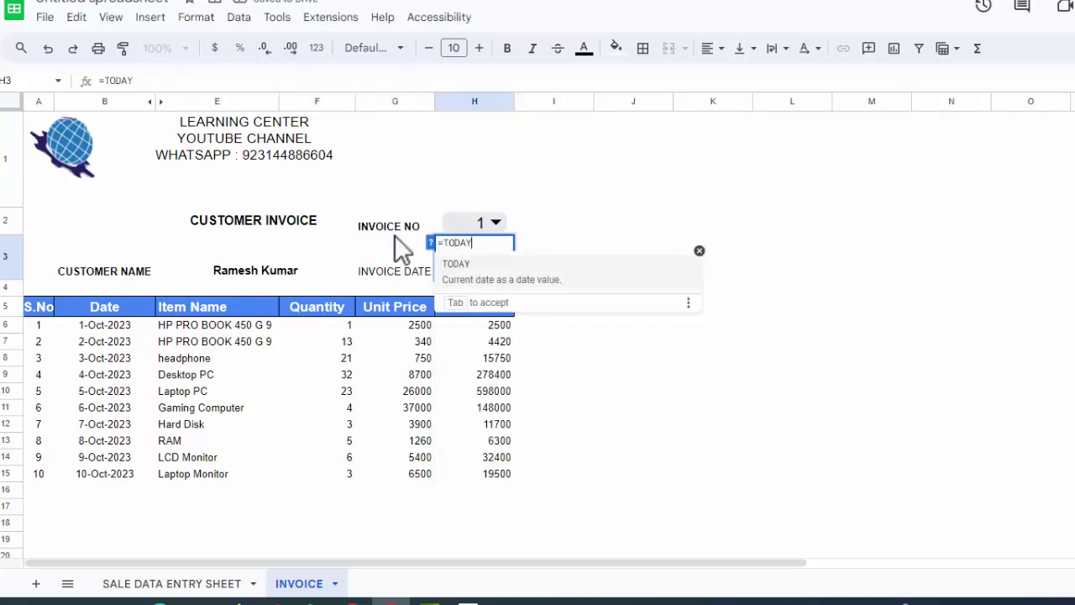
{"action": "type", "text": "()"}
{"action": "key", "text": "Return"}
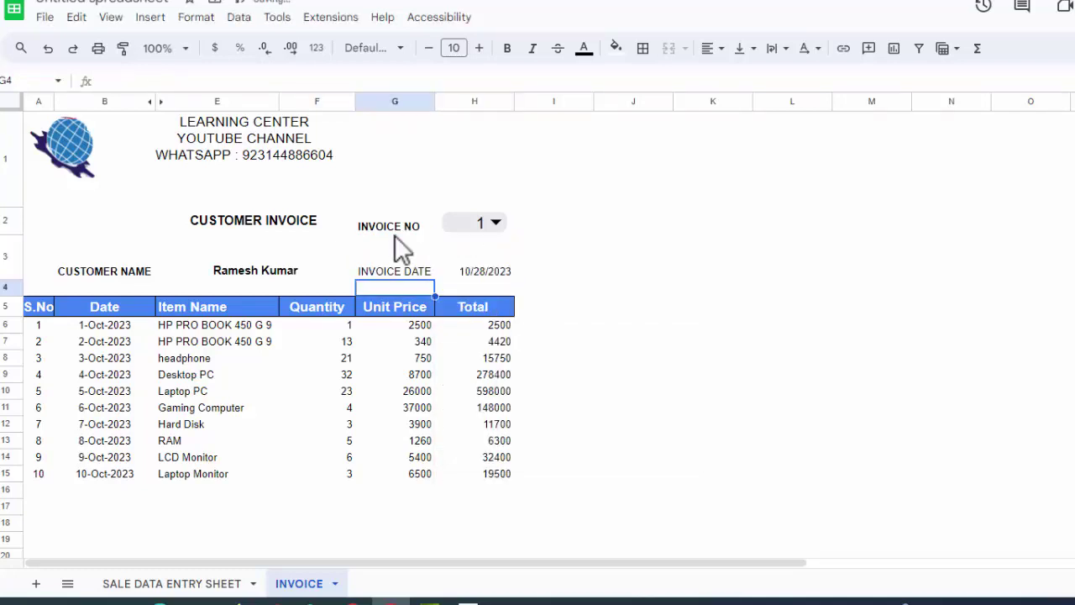
- Make the INVOICE DATE label in G3 bold and display the date in H3 in the 26-Sep-2008 format
{"action": "left_click", "coordinate": [397, 260]}
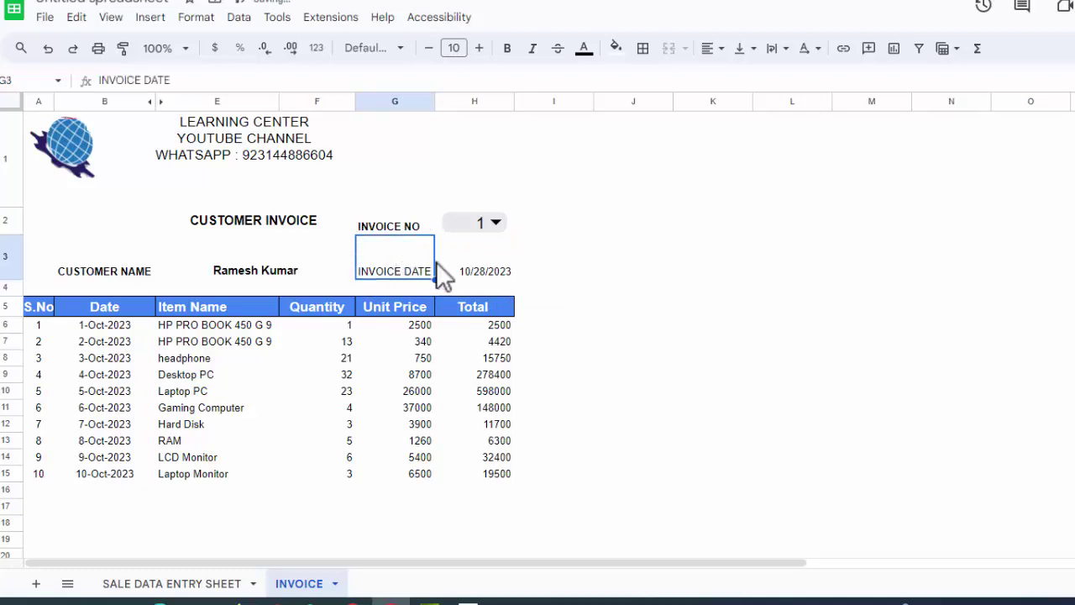
{"action": "left_click", "coordinate": [507, 50]}
{"action": "left_click", "coordinate": [487, 271]}
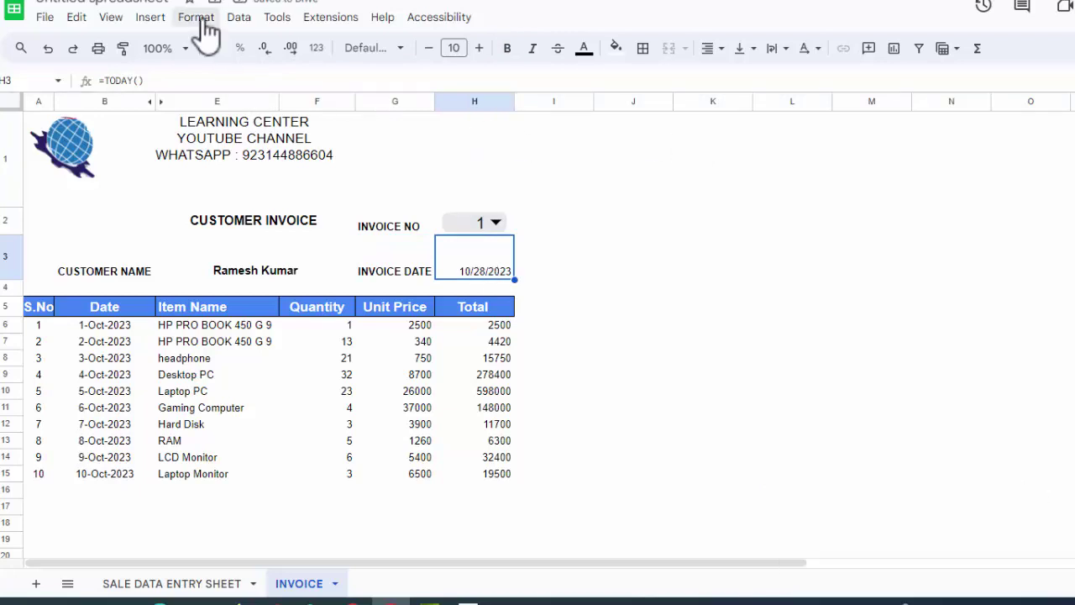
{"action": "left_click", "coordinate": [247, 30]}
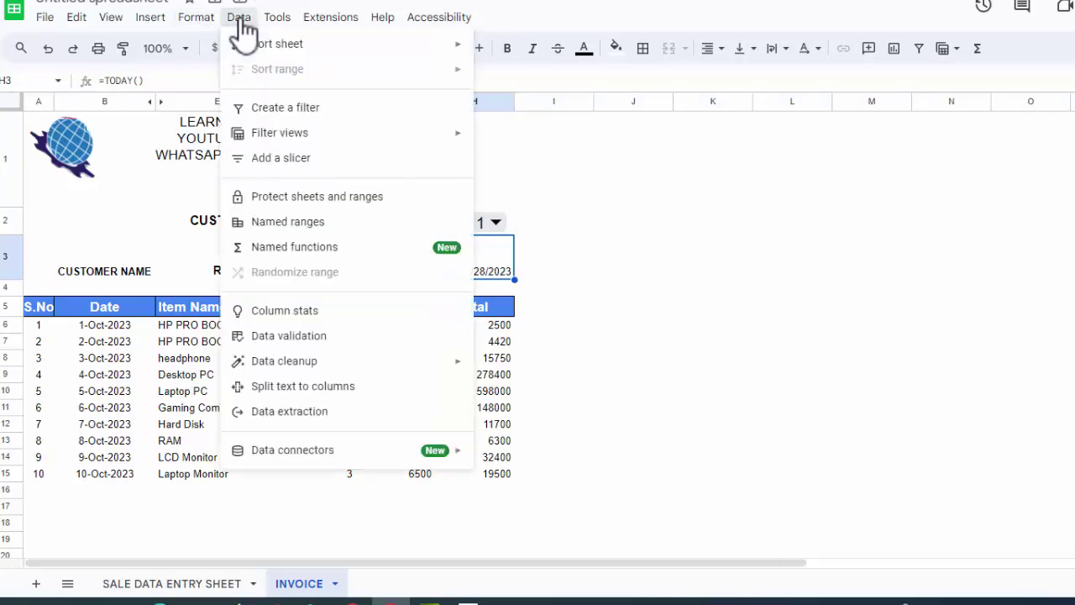
{"action": "mouse_move", "coordinate": [206, 32]}
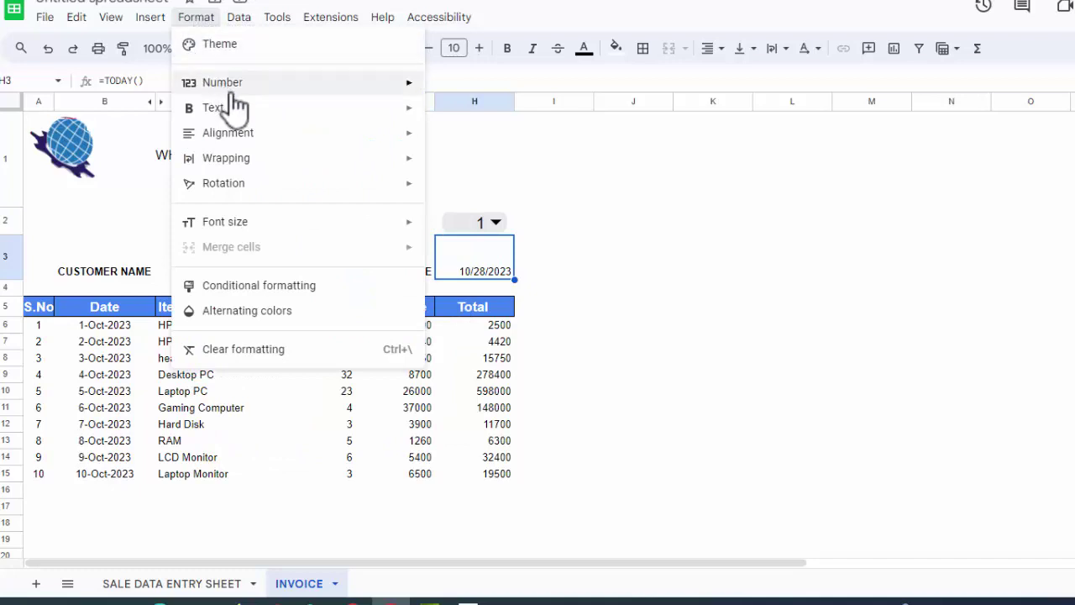
{"action": "mouse_move", "coordinate": [317, 84]}
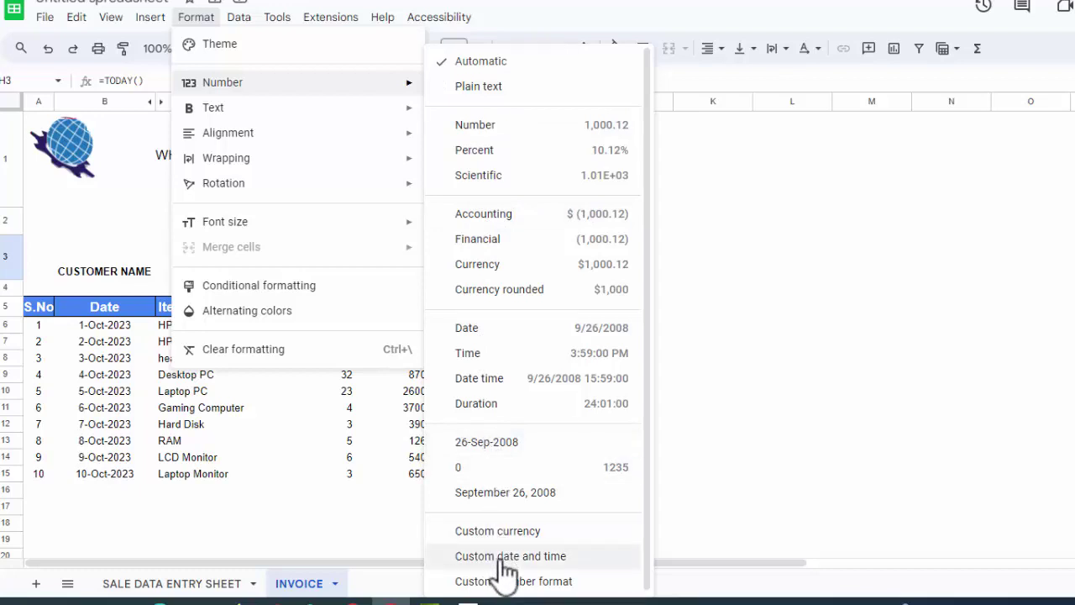
{"action": "left_click", "coordinate": [492, 445]}
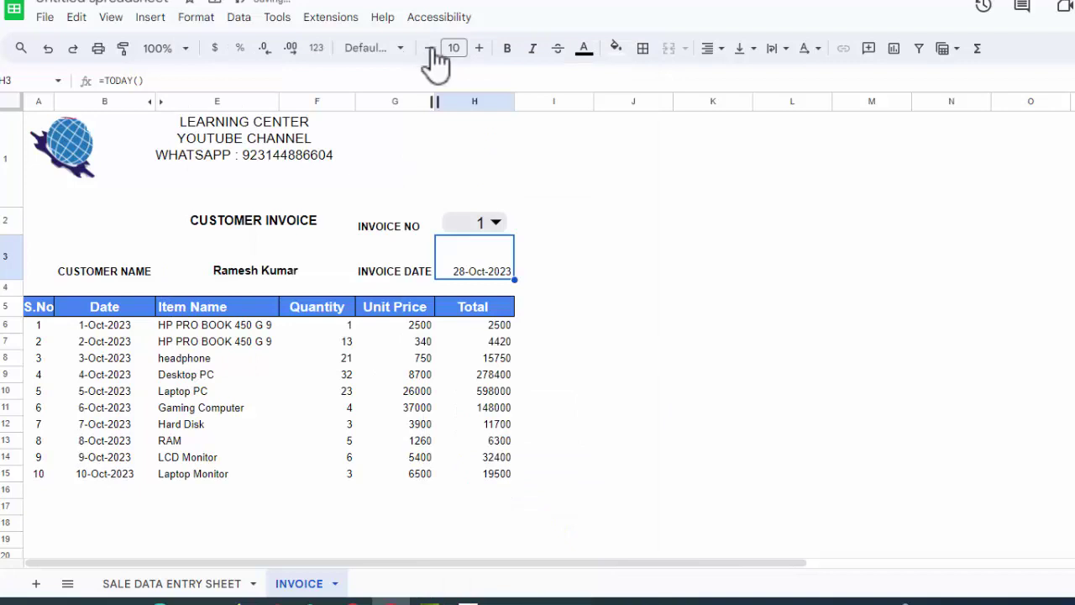
{"action": "left_click", "coordinate": [714, 374]}
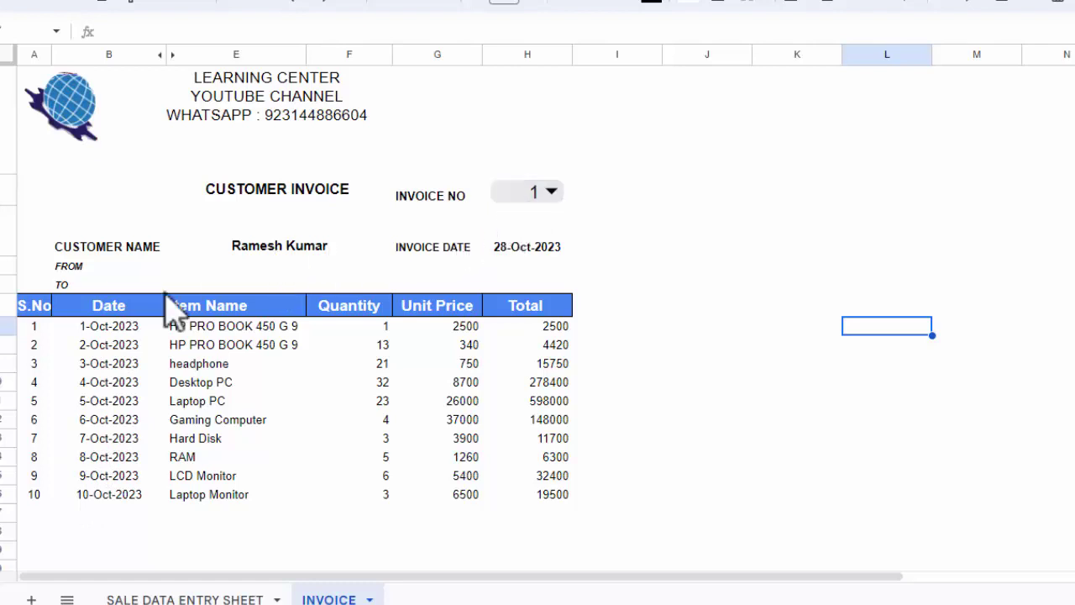
- Add an "Is valid date" data validation rule to the FROM cell E4 and pick 1 October 2023 from its calendar
{"action": "left_click", "coordinate": [152, 267]}
{"action": "left_click", "coordinate": [202, 267]}
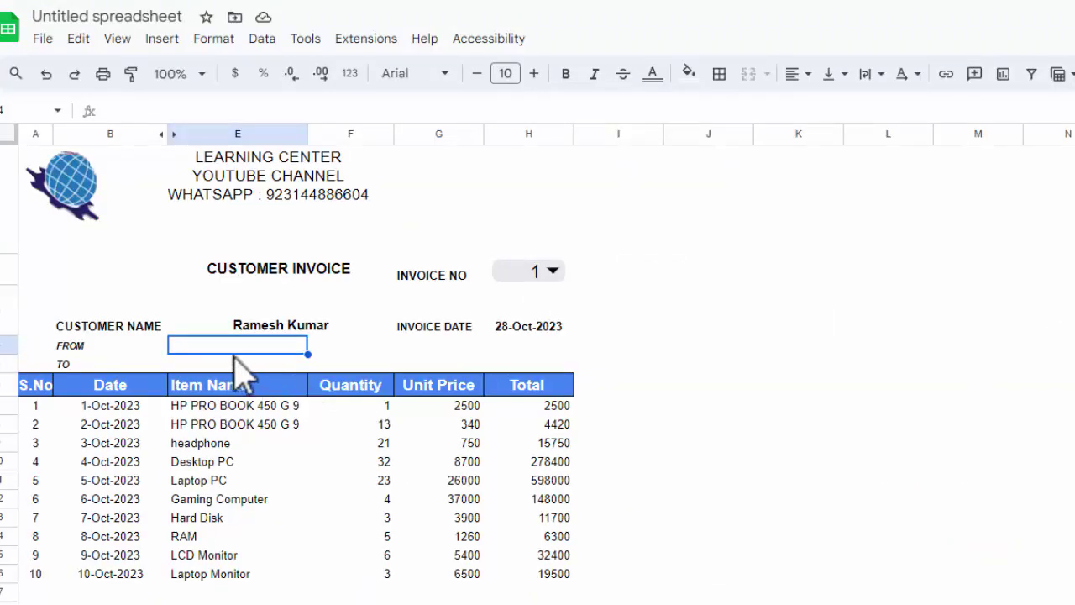
{"action": "left_click", "coordinate": [267, 42]}
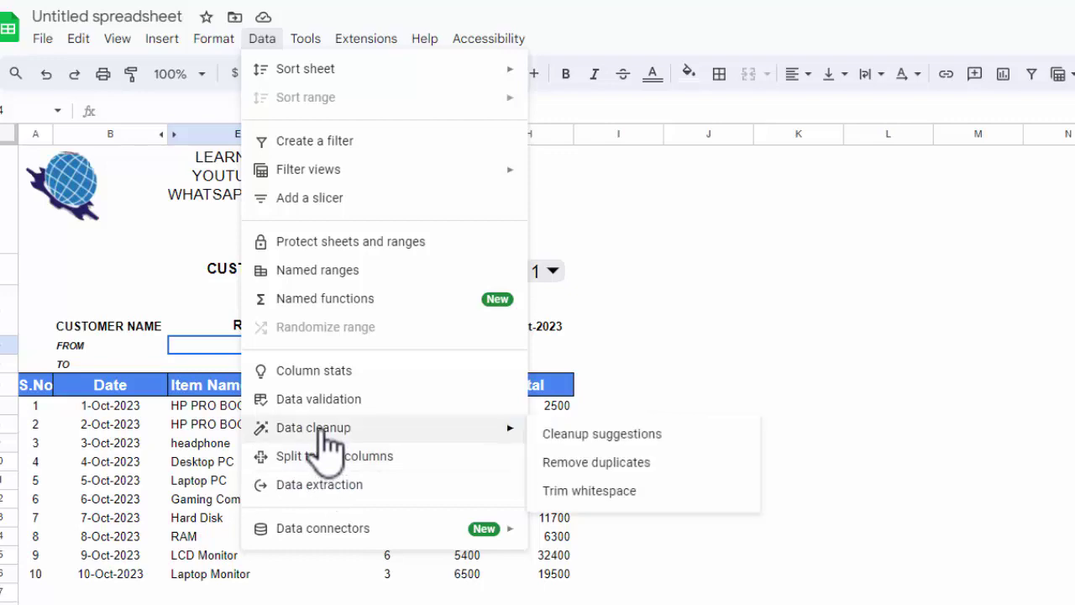
{"action": "left_click", "coordinate": [320, 406]}
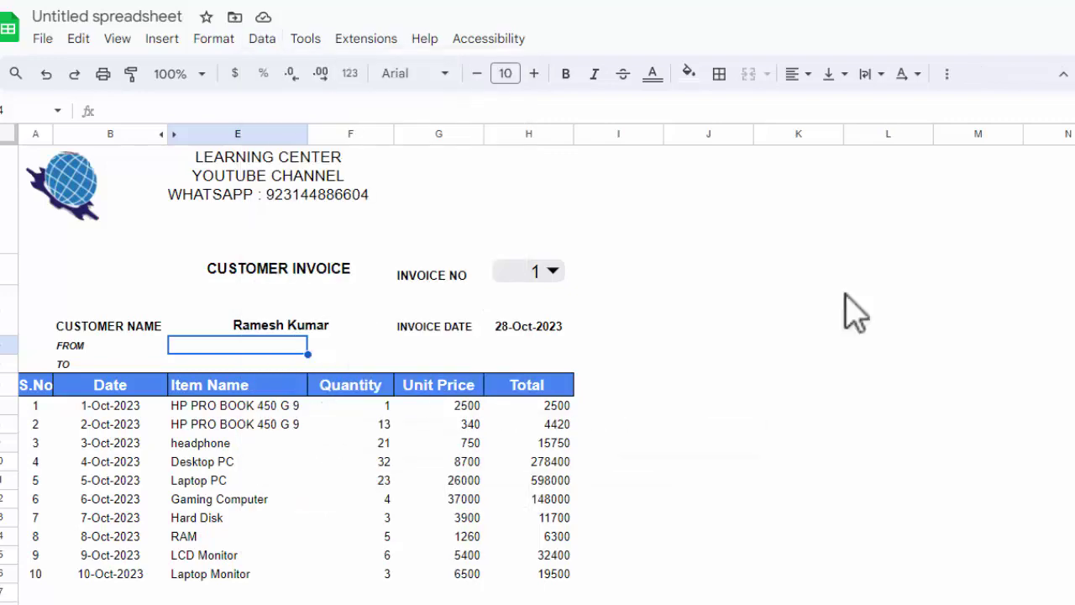
{"action": "left_click", "coordinate": [1074, 213]}
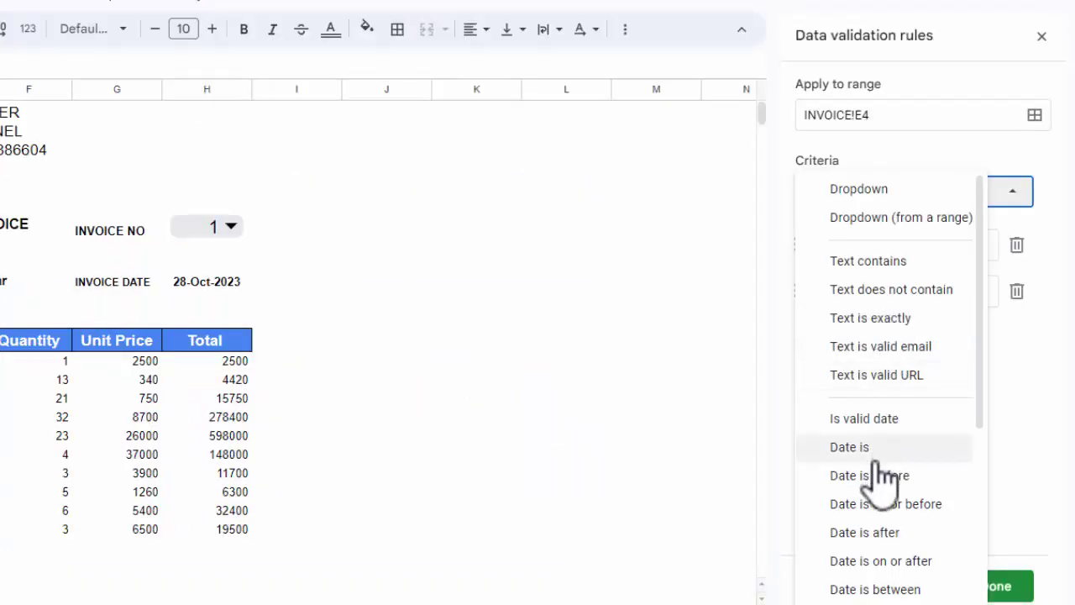
{"action": "left_click", "coordinate": [865, 419]}
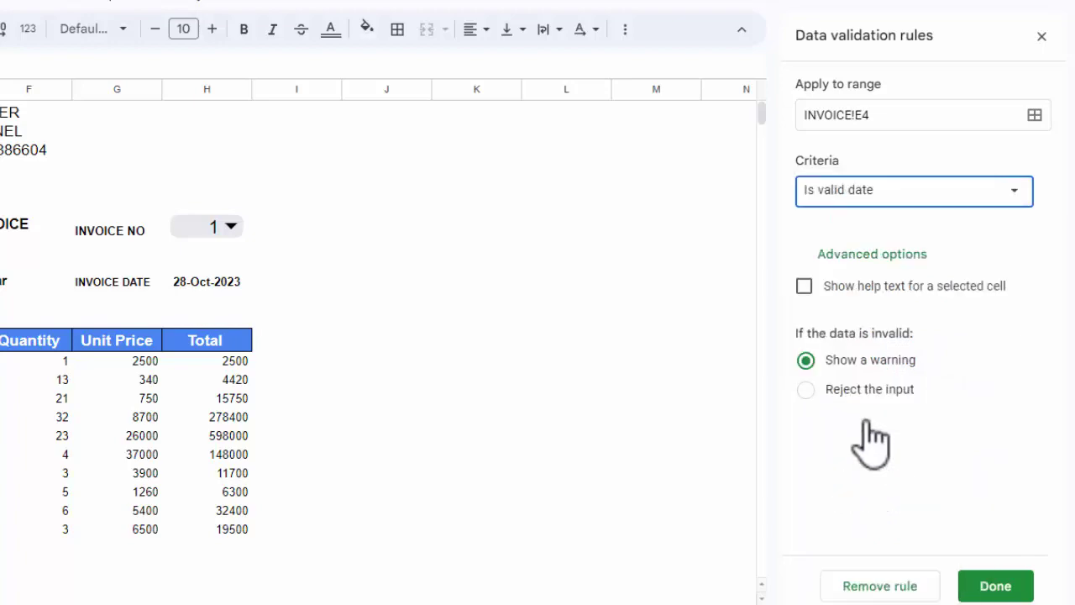
{"action": "left_click", "coordinate": [990, 588]}
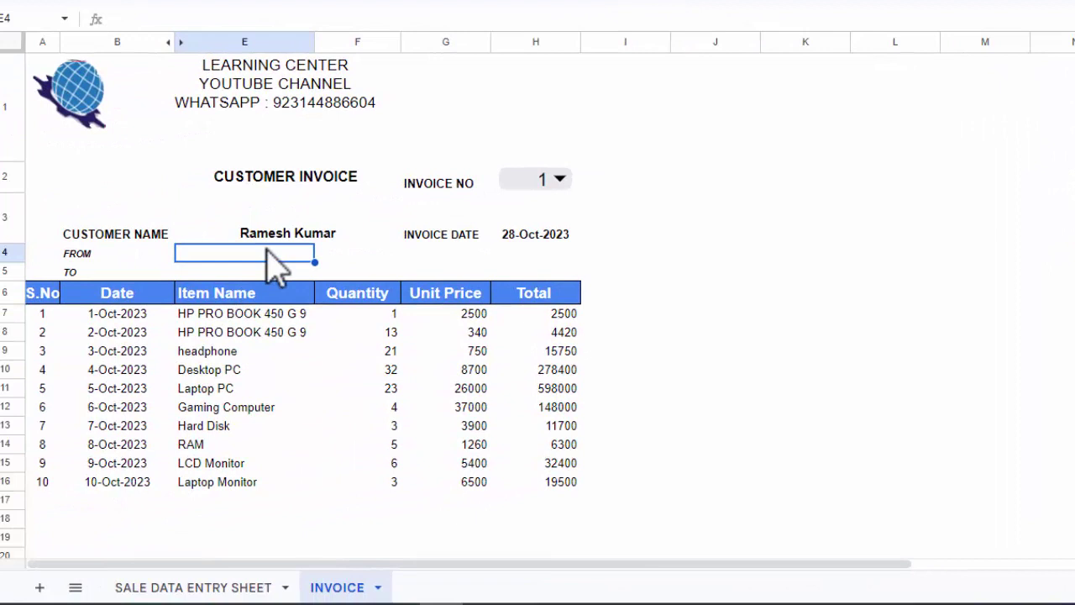
{"action": "double_click", "coordinate": [268, 251]}
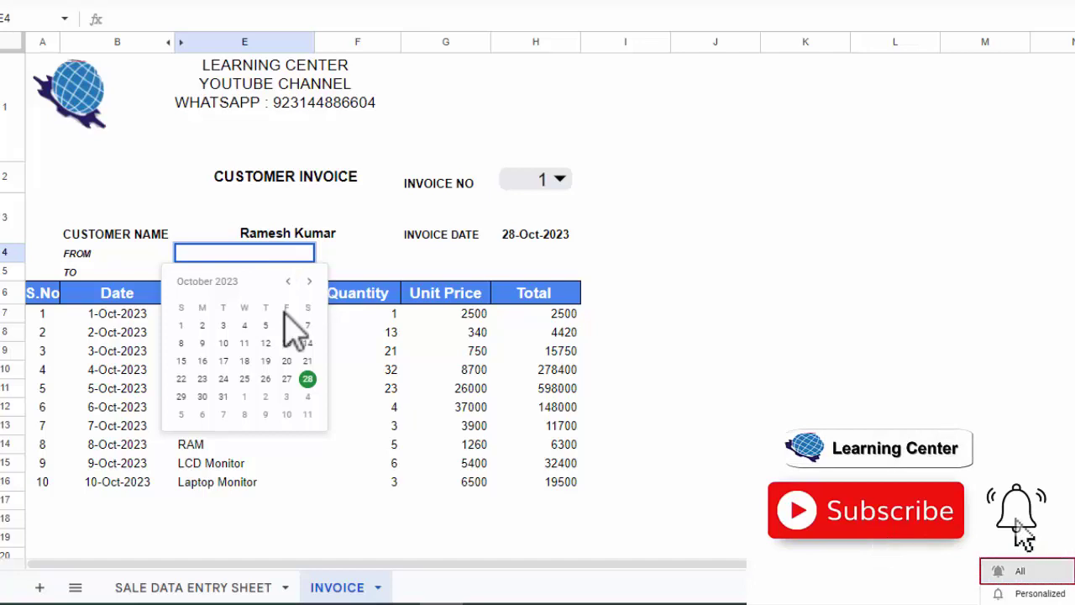
{"action": "left_click", "coordinate": [181, 325]}
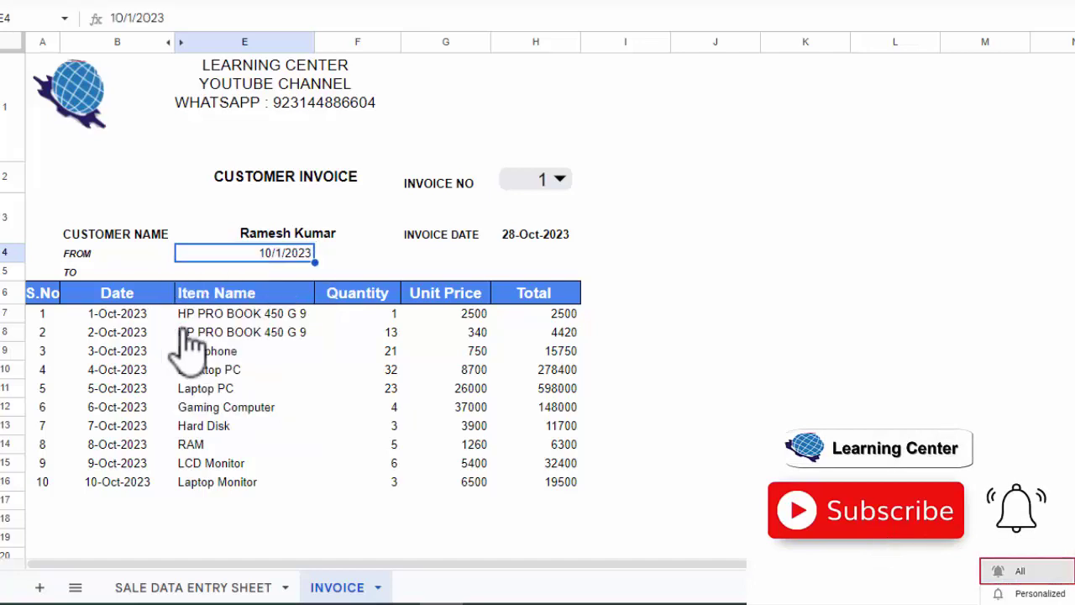
- Add an "Is valid date" data validation rule to the TO cell E5 and pick 5 October 2023 from its calendar
{"action": "left_click", "coordinate": [229, 272]}
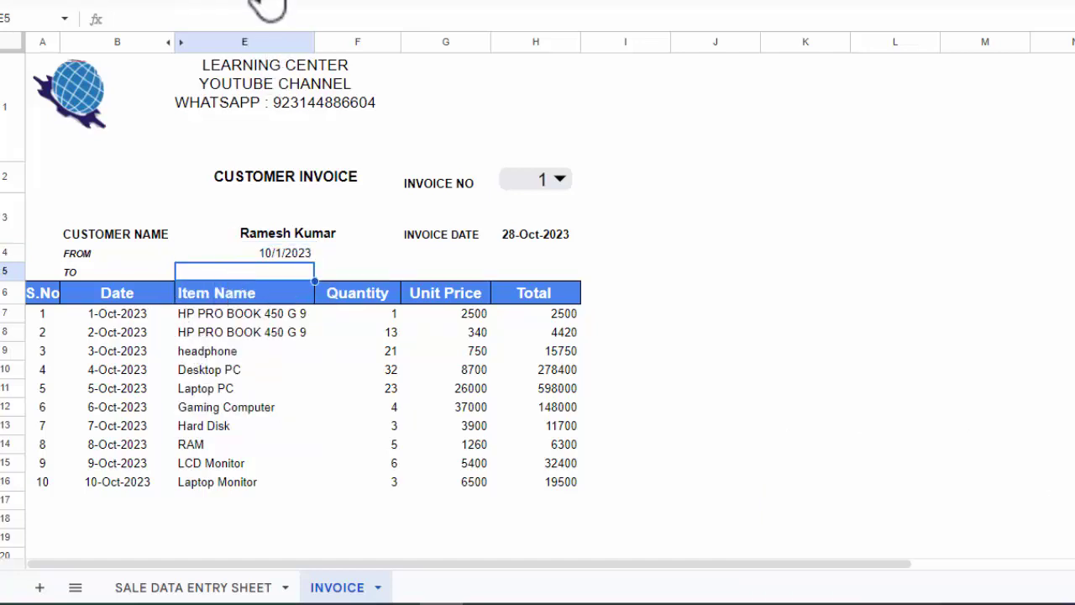
{"action": "left_click", "coordinate": [264, 36]}
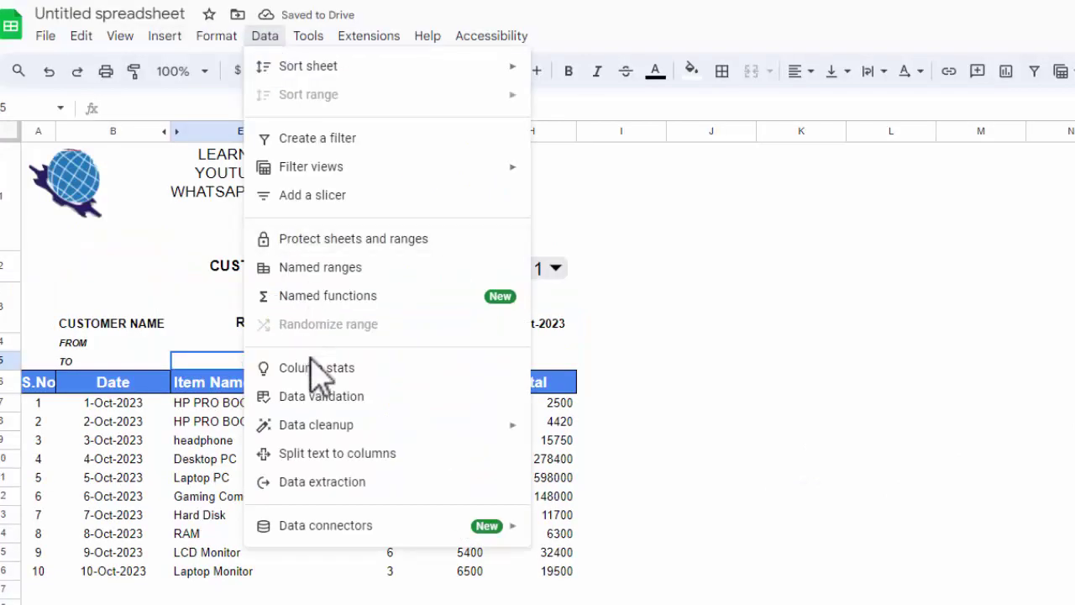
{"action": "left_click", "coordinate": [322, 399]}
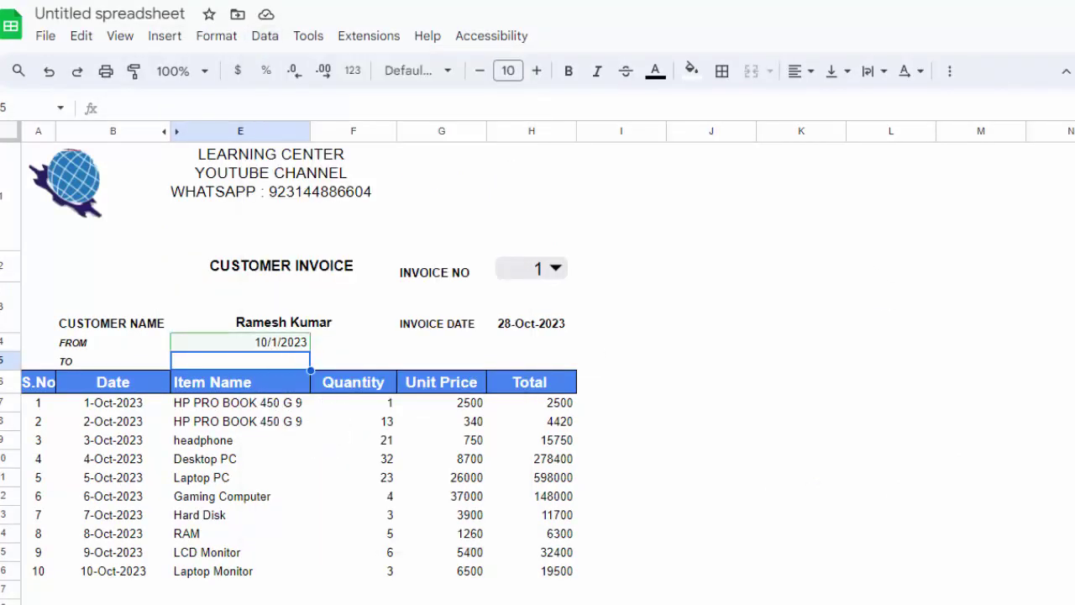
{"action": "left_click", "coordinate": [927, 254]}
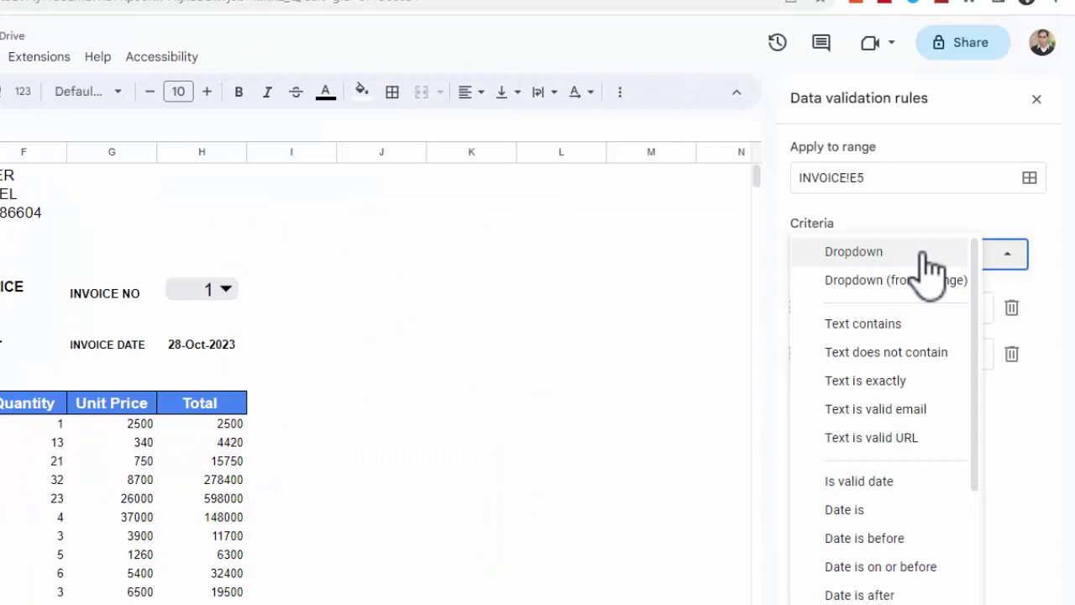
{"action": "left_click", "coordinate": [878, 481]}
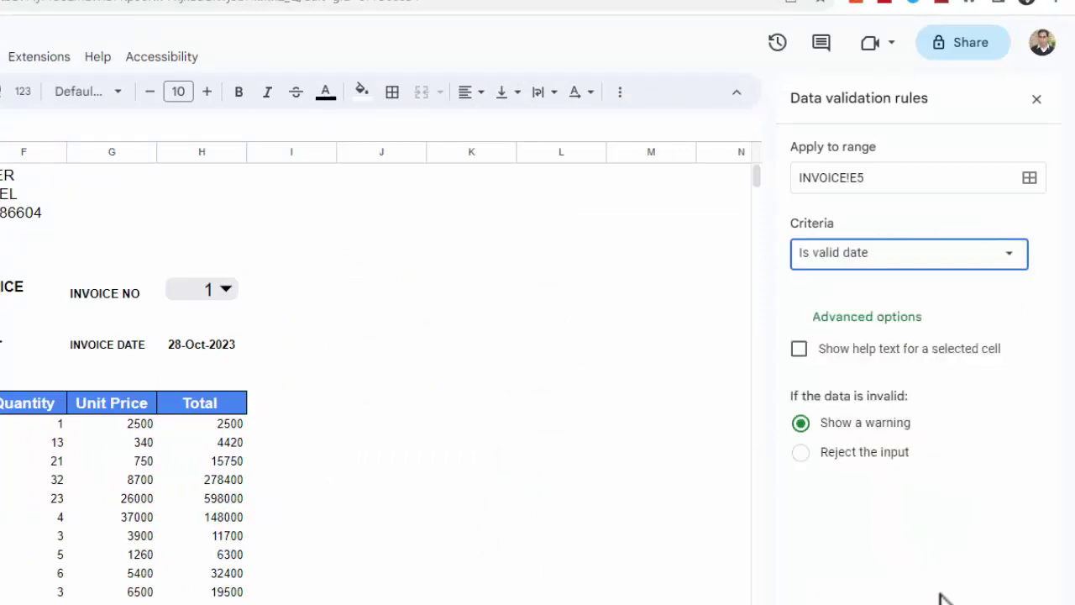
{"action": "left_click", "coordinate": [1036, 100]}
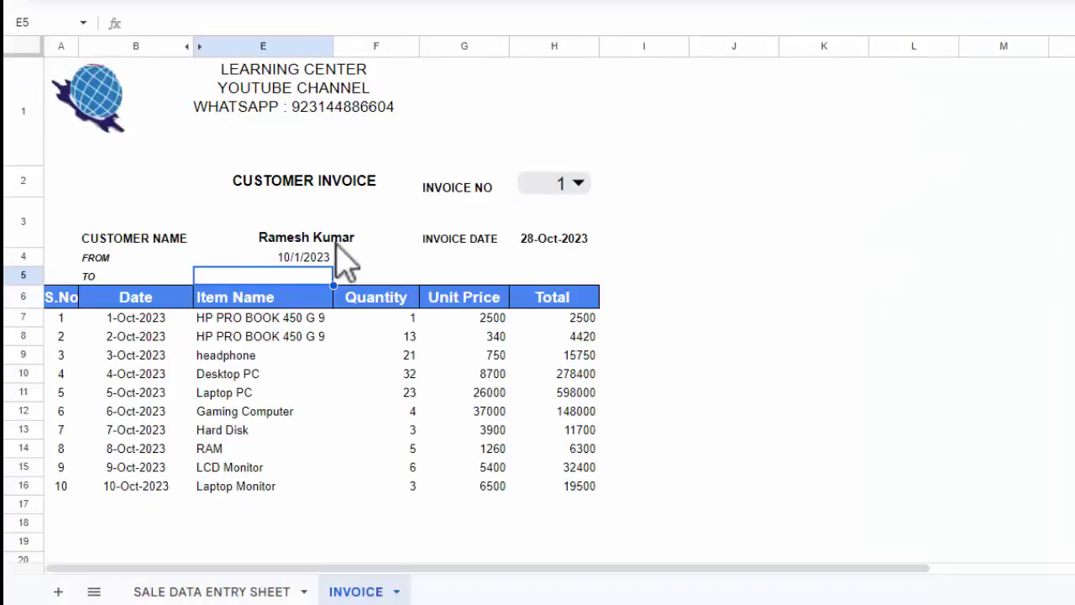
{"action": "double_click", "coordinate": [309, 275]}
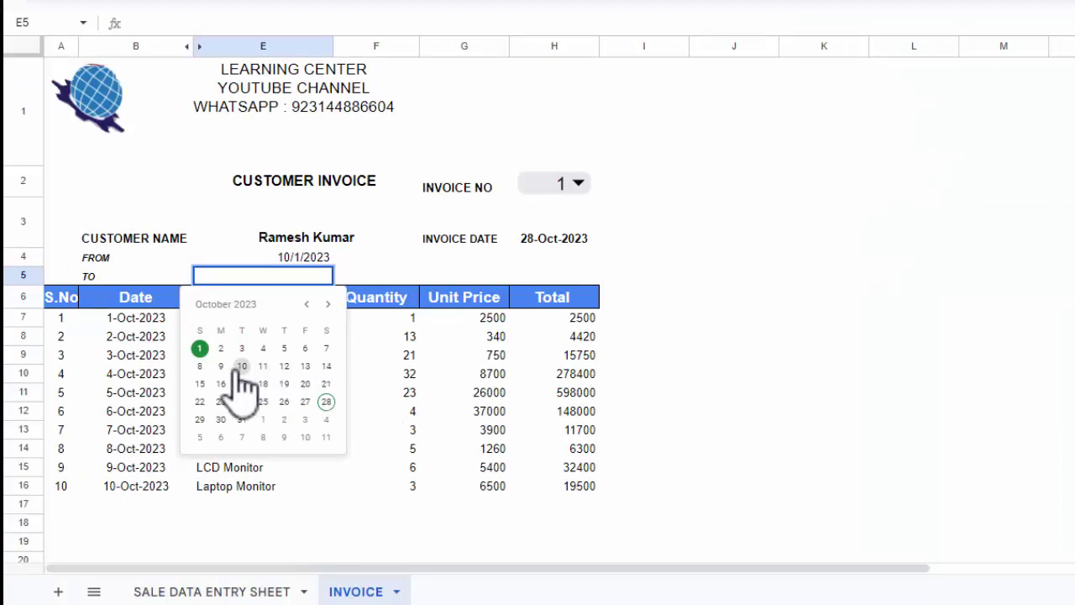
{"action": "left_click", "coordinate": [284, 348]}
- Display the FROM and TO dates in E4:E5 in the 26-Sep-2008 format
{"action": "key", "text": "shift+Up"}
{"action": "key", "text": "alt+o"}
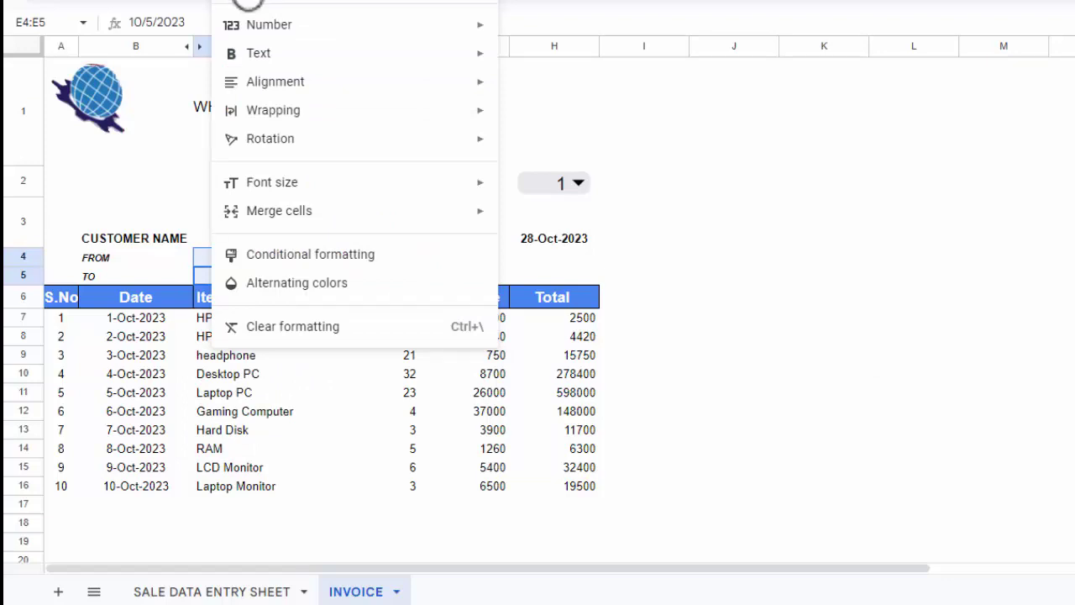
{"action": "mouse_move", "coordinate": [281, 27]}
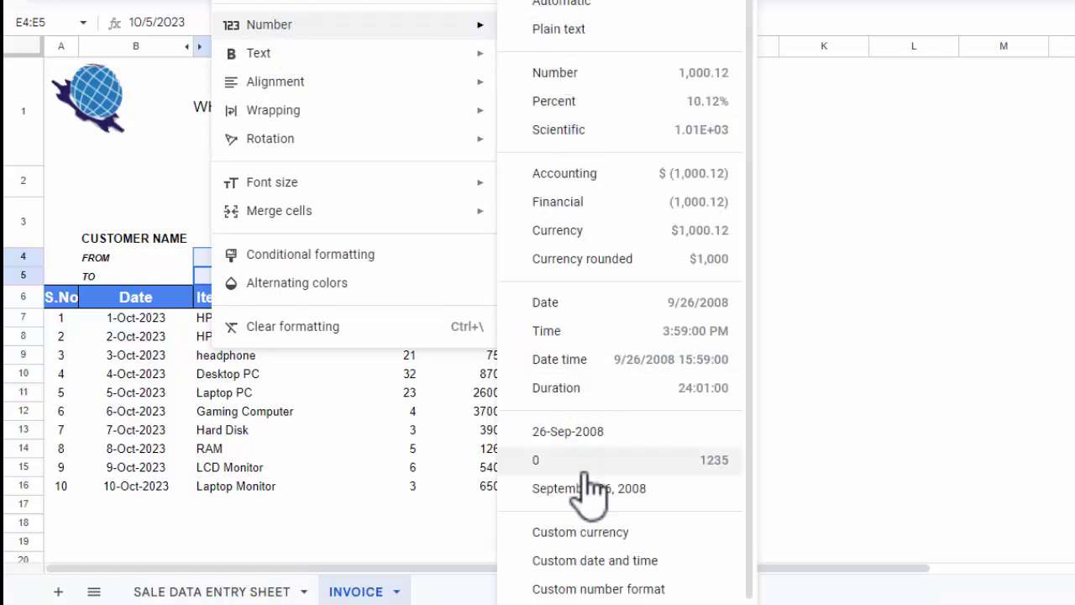
{"action": "left_click", "coordinate": [591, 443]}
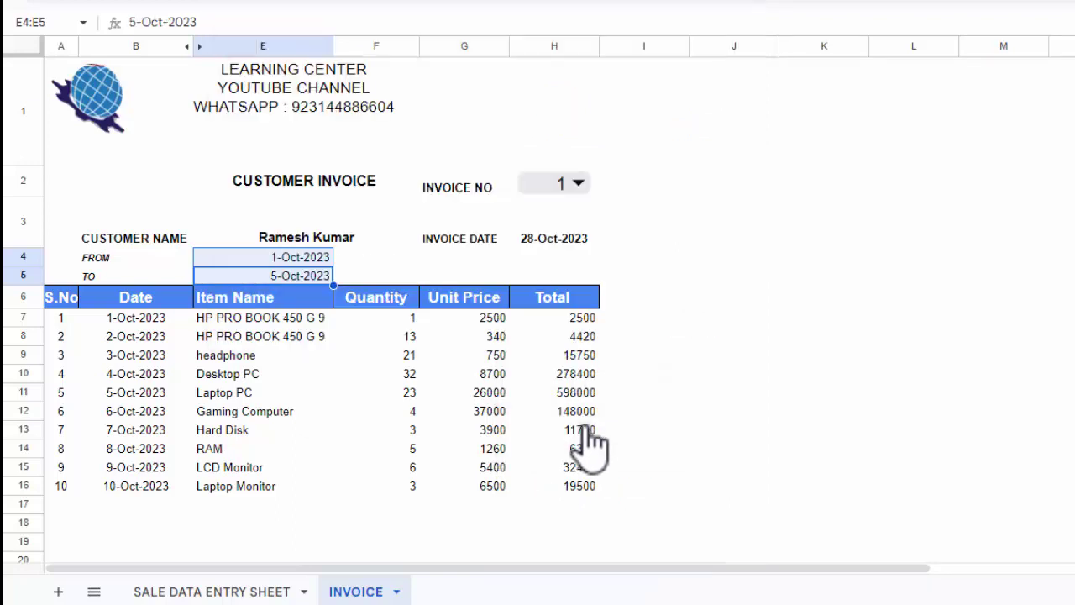
- Edit the FILTER formula in A7 and enclose the invoice number condition 'SALE DATA ENTRY SHEET'!C5:C=H2 in its own parentheses
{"action": "left_click", "coordinate": [739, 392]}
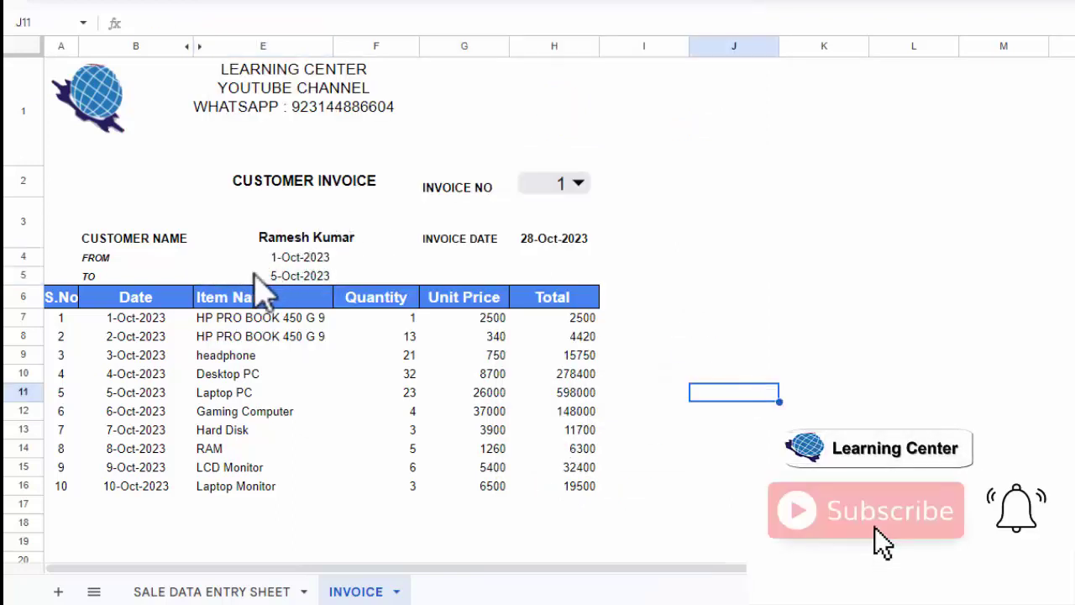
{"action": "left_click", "coordinate": [68, 324]}
{"action": "double_click", "coordinate": [69, 326]}
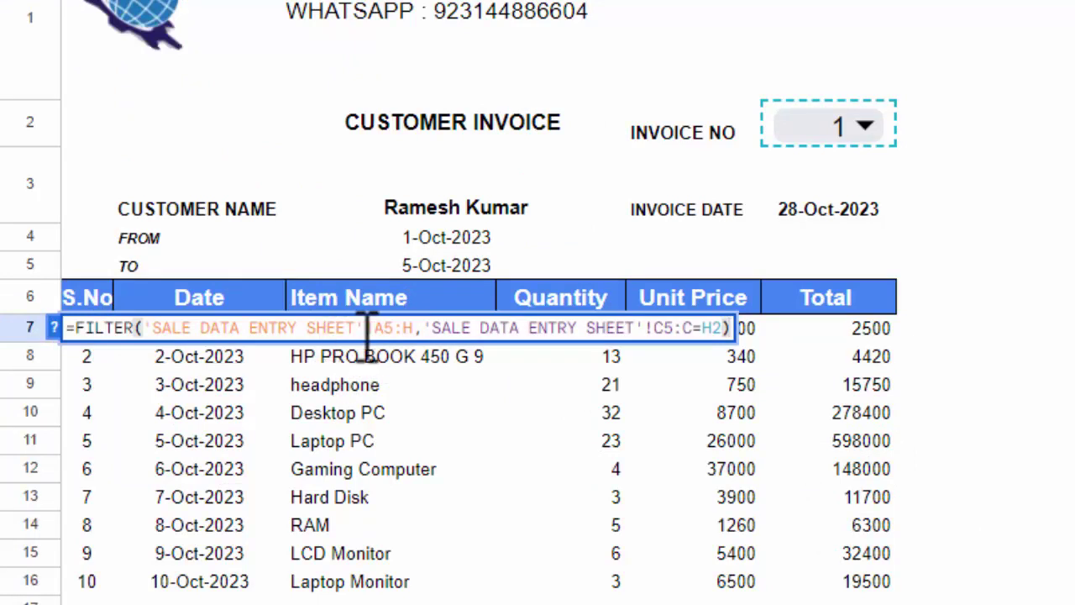
{"action": "left_click", "coordinate": [426, 328]}
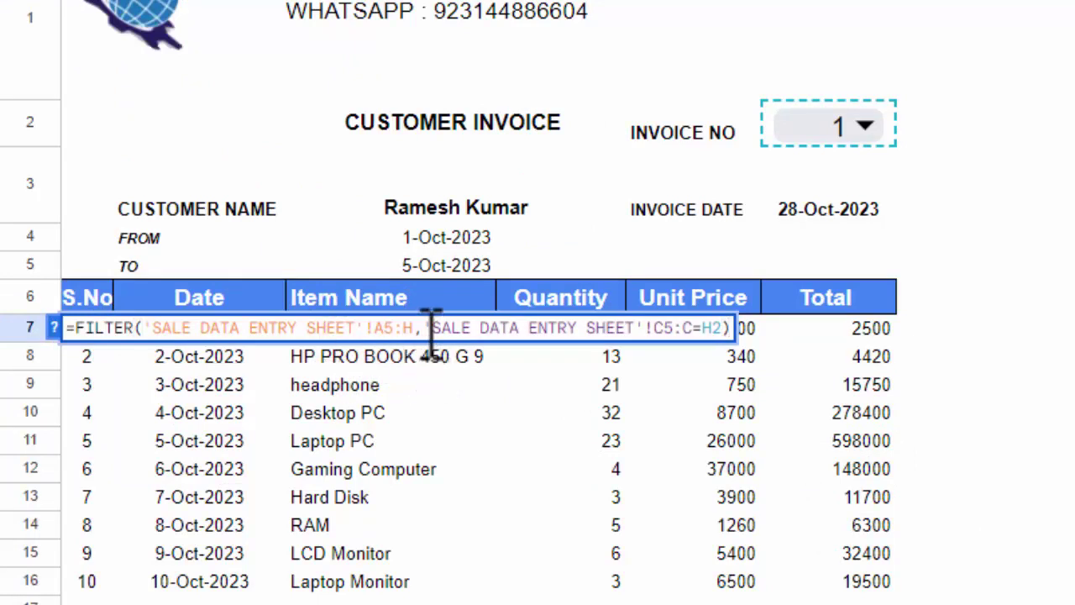
{"action": "type", "text": "("}
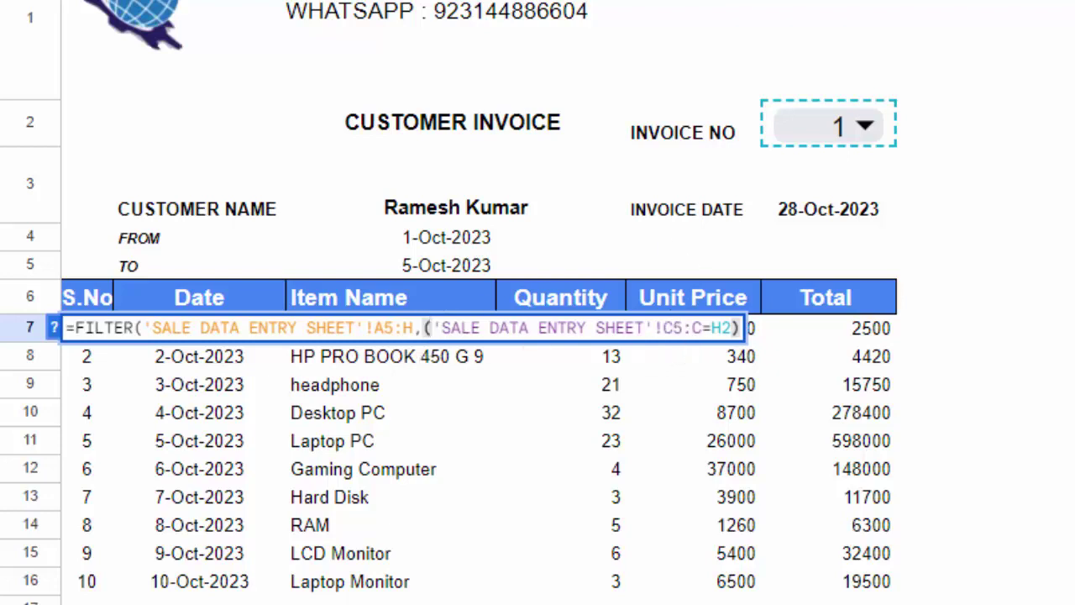
- Multiply the filter condition by a start-date condition, ('SALE DATA ENTRY SHEET'!B5:B>=E4), referencing the sheet's date column and the FROM cell
{"action": "type", "text": "*"}
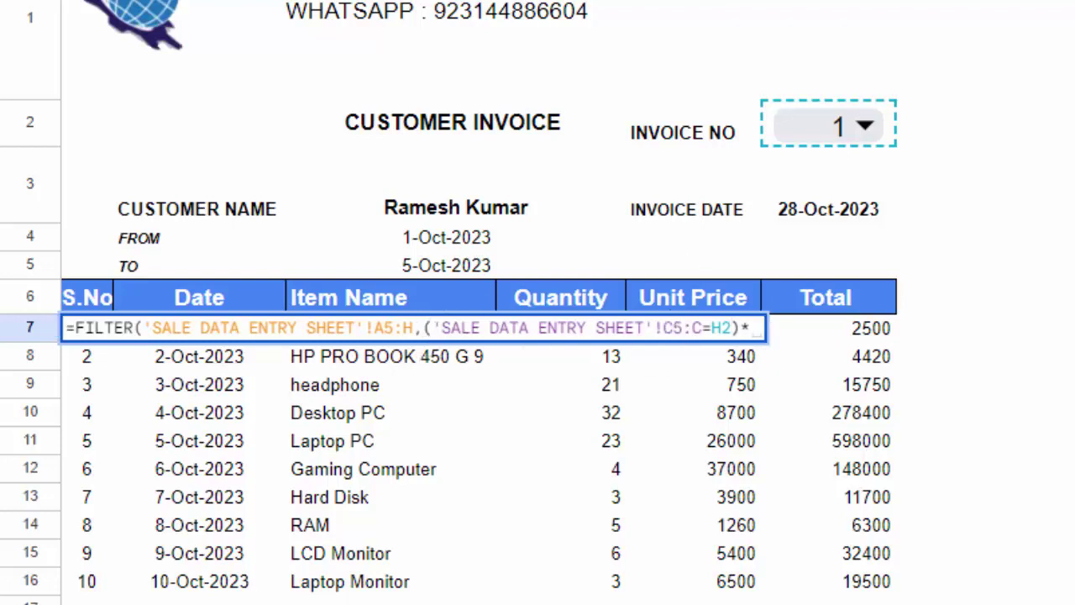
{"action": "type", "text": "("}
{"action": "key", "text": "ctrl+shift+Page_Down"}
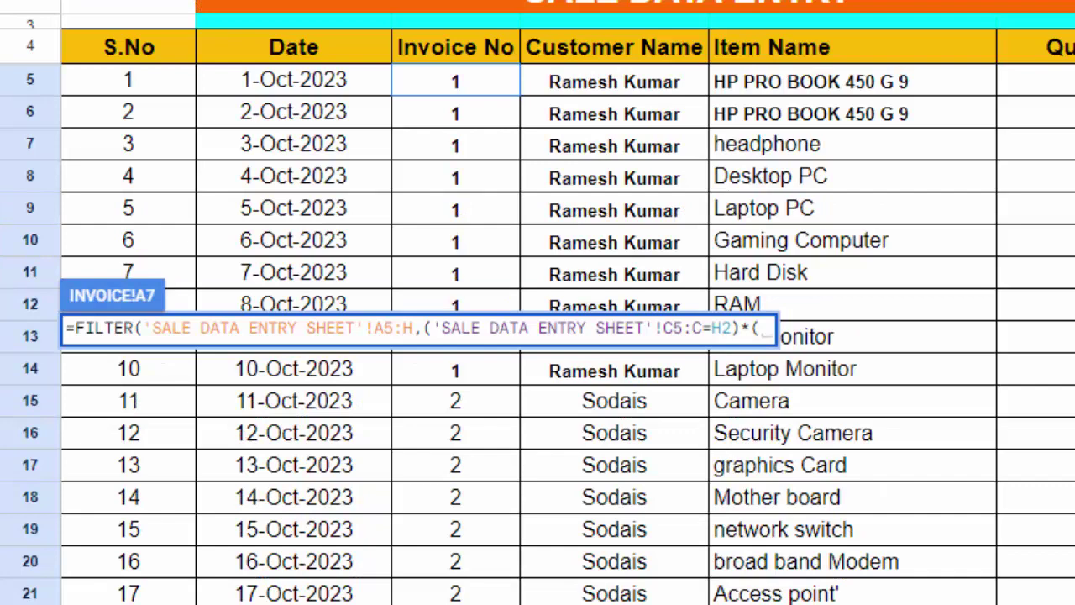
{"action": "left_click_drag", "start_coordinate": [315, 82], "coordinate": [285, 599]}
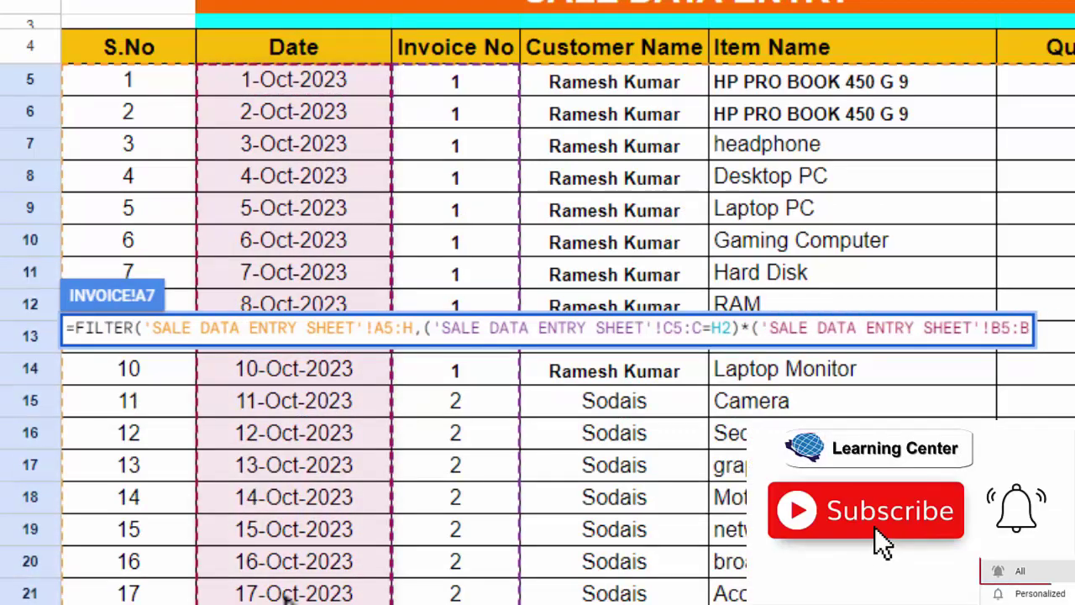
{"action": "type", "text": ")"}
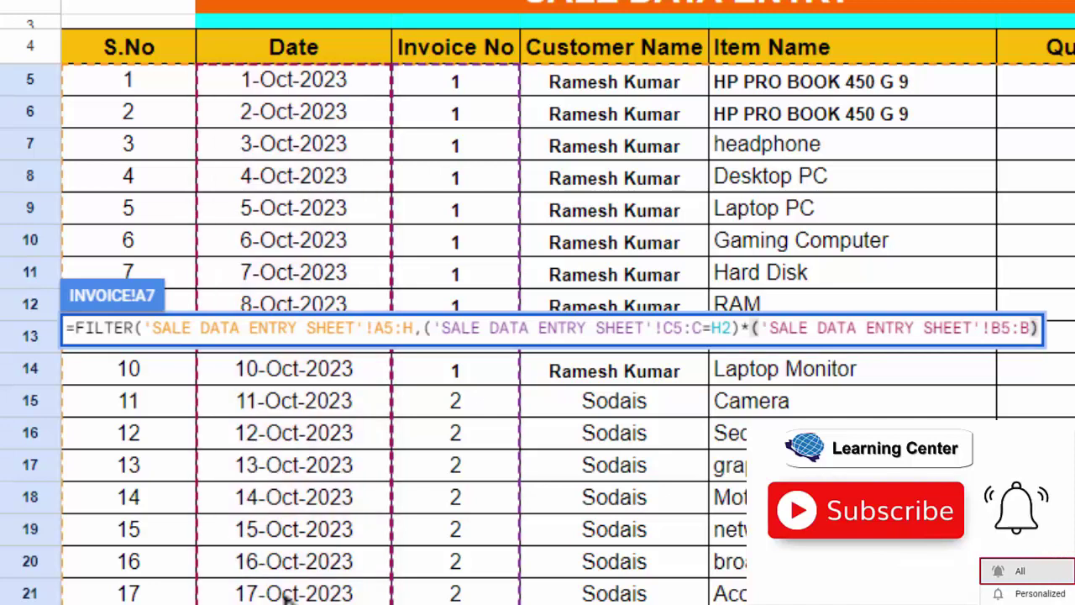
{"action": "type", "text": "*"}
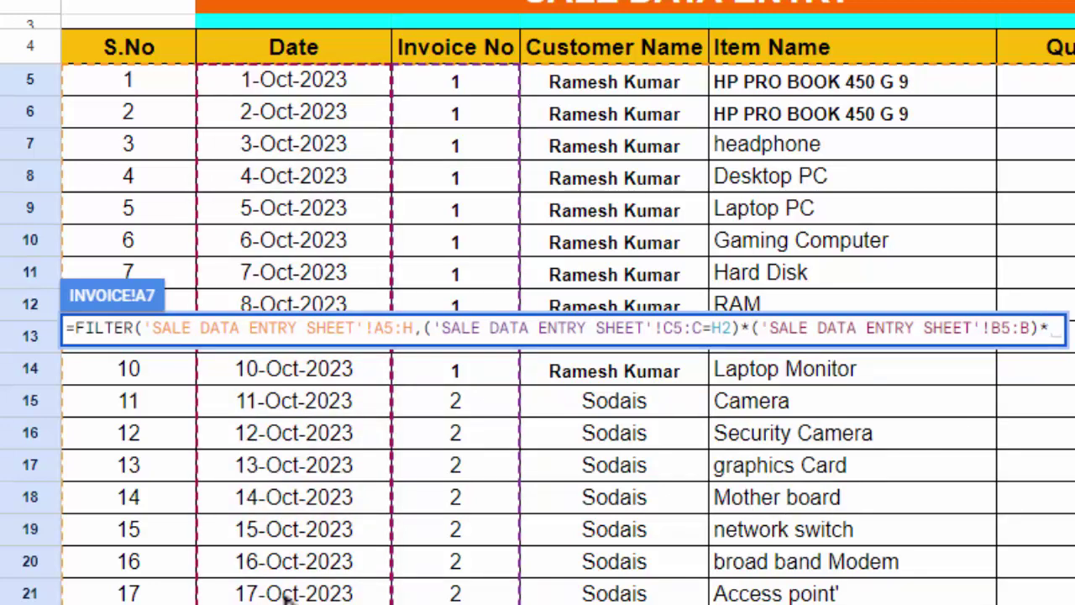
{"action": "type", "text": "("}
{"action": "key", "text": "BackSpace"}
{"action": "key", "text": "BackSpace"}
{"action": "key", "text": "BackSpace"}
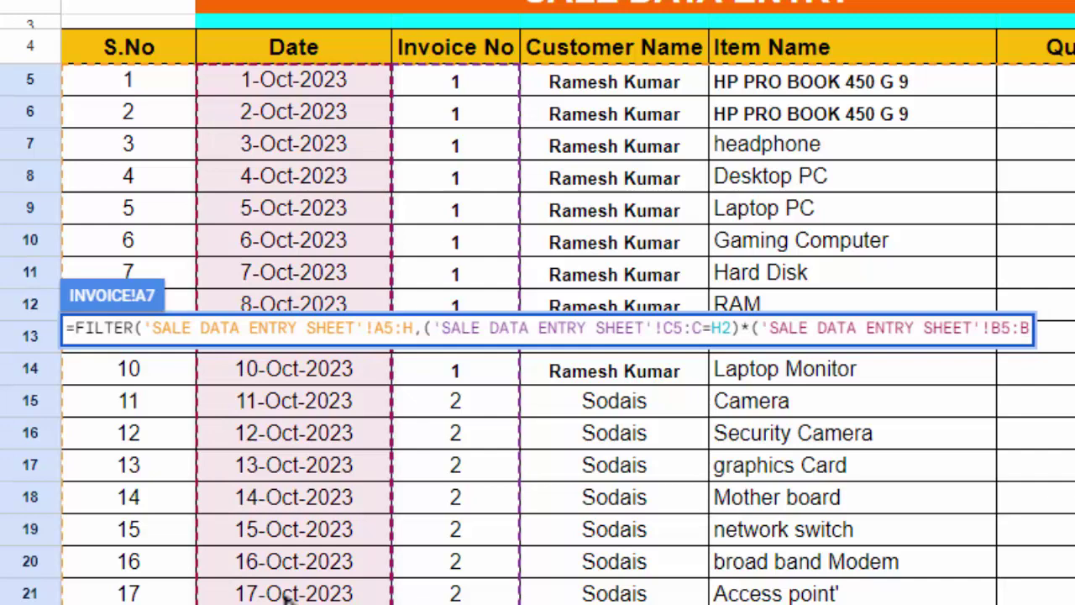
{"action": "type", "text": ">="}
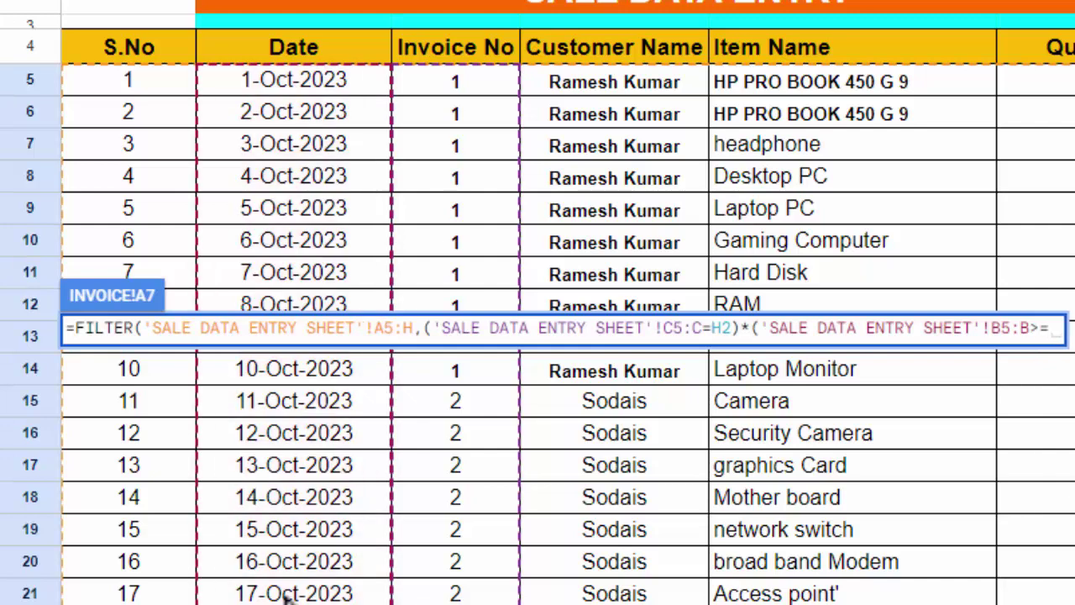
{"action": "key", "text": "ctrl+shift+Page_Up"}
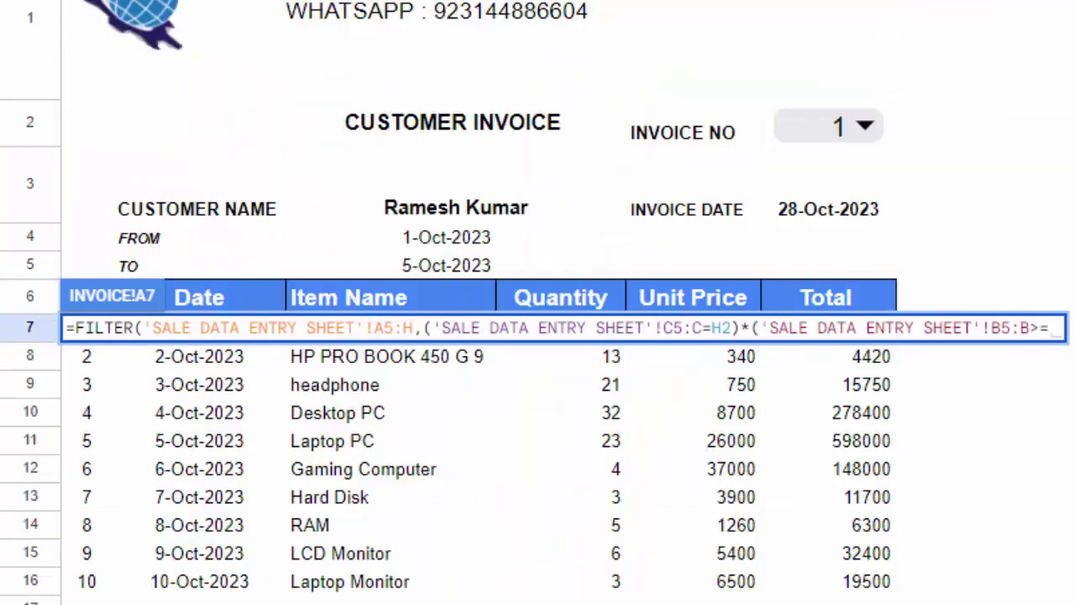
{"action": "left_click", "coordinate": [437, 238]}
{"action": "type", "text": ")"}
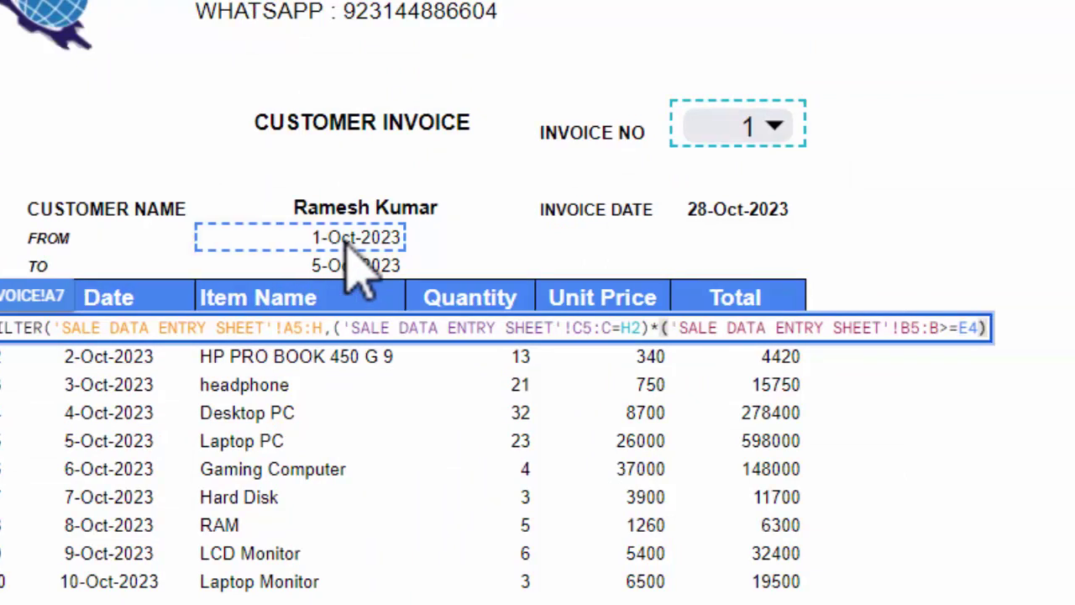
- Multiply by an end-date condition, ('SALE DATA ENTRY SHEET'!B5:B<=E5), referencing the TO cell, and commit the A7 formula
{"action": "type", "text": "*"}
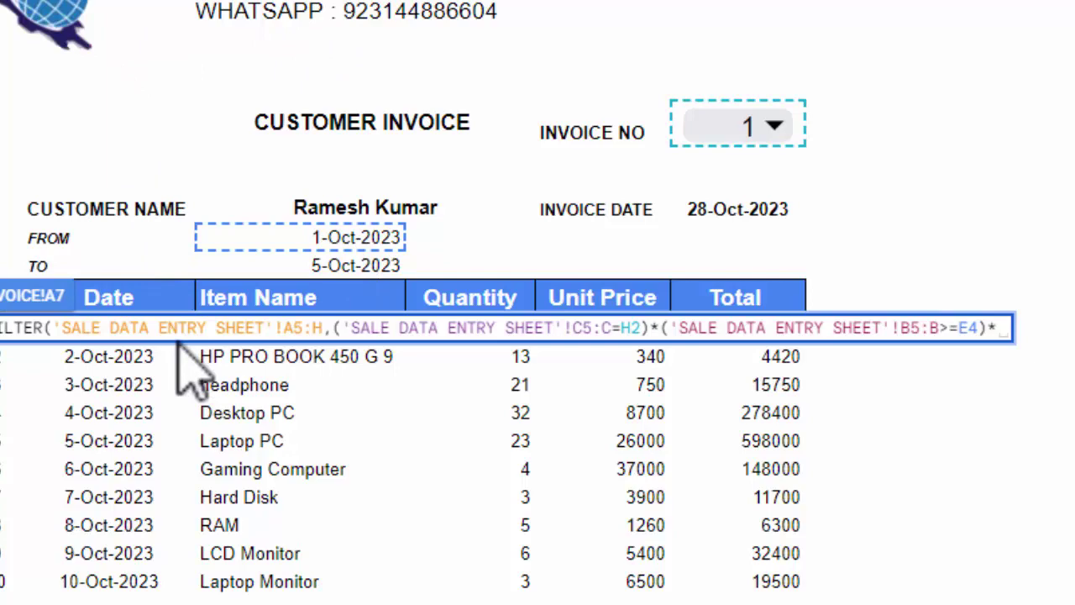
{"action": "type", "text": "("}
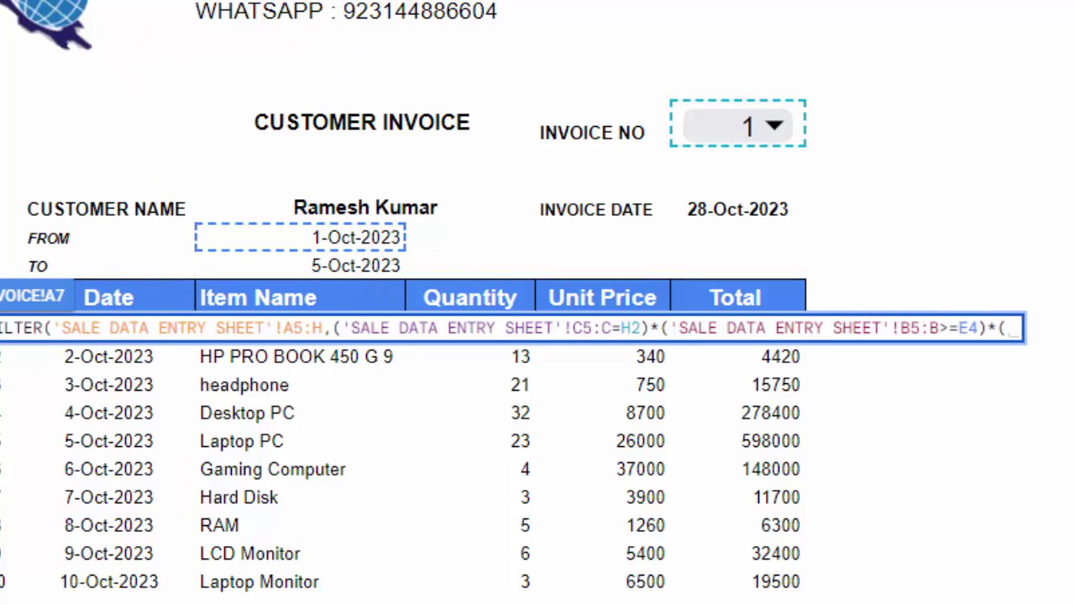
{"action": "key", "text": "ctrl+Page_Up"}
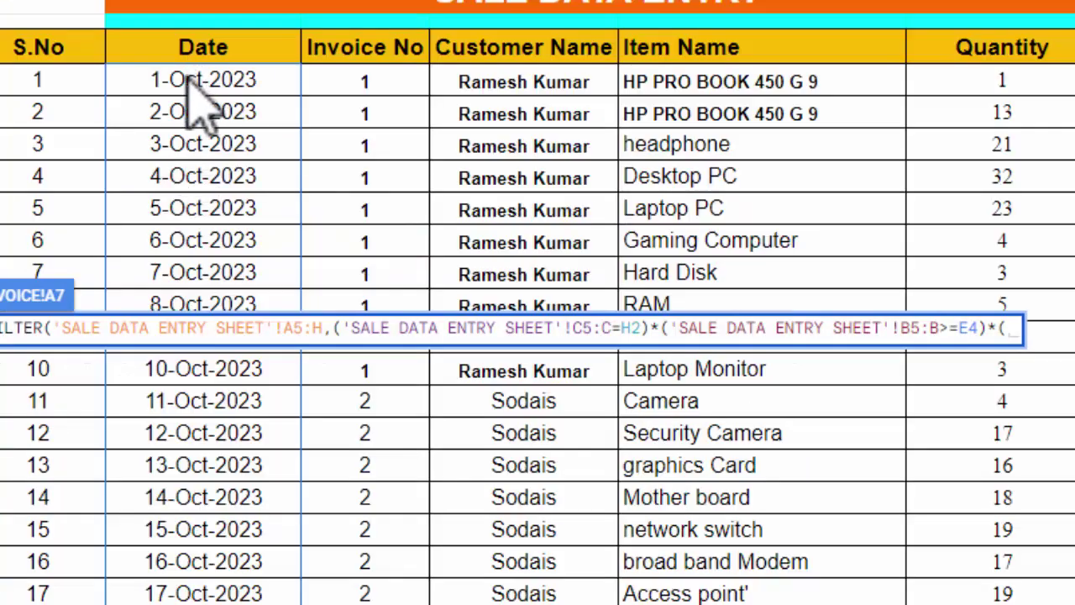
{"action": "left_click_drag", "start_coordinate": [188, 80], "coordinate": [202, 604]}
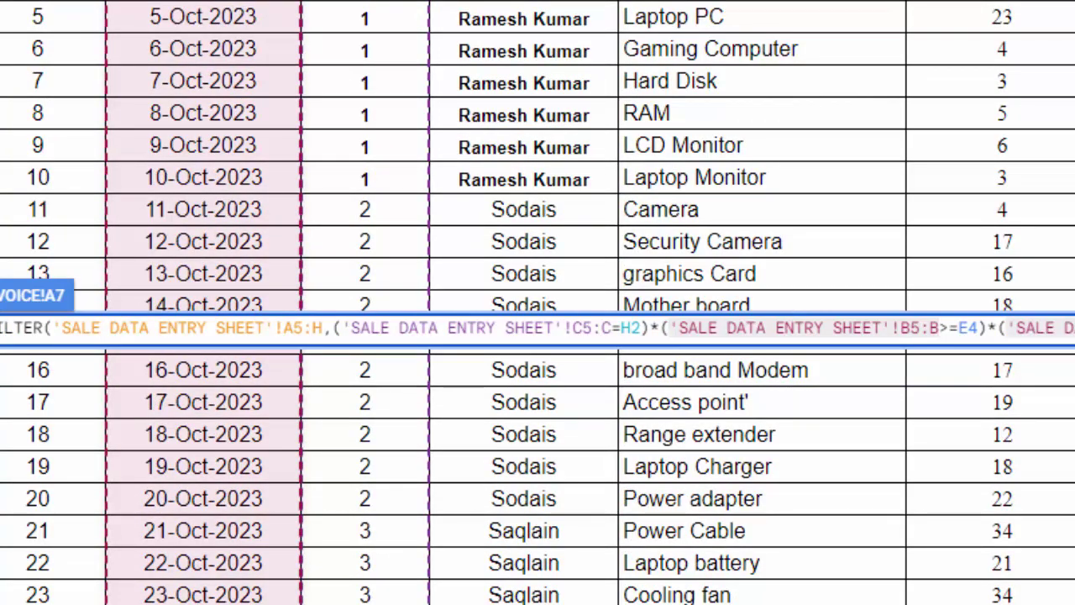
{"action": "type", "text": "<"}
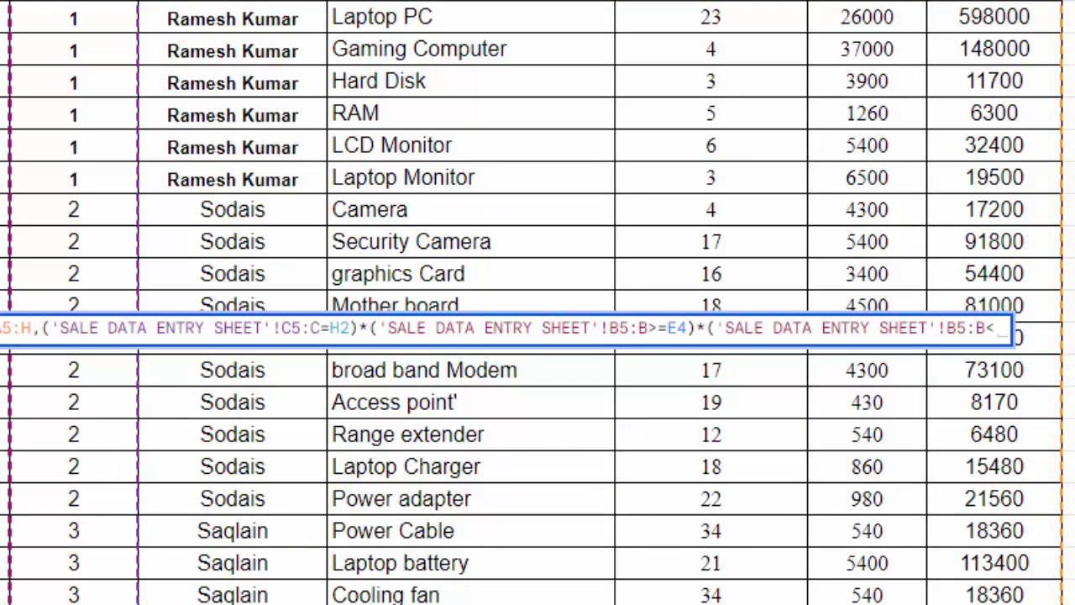
{"action": "type", "text": "="}
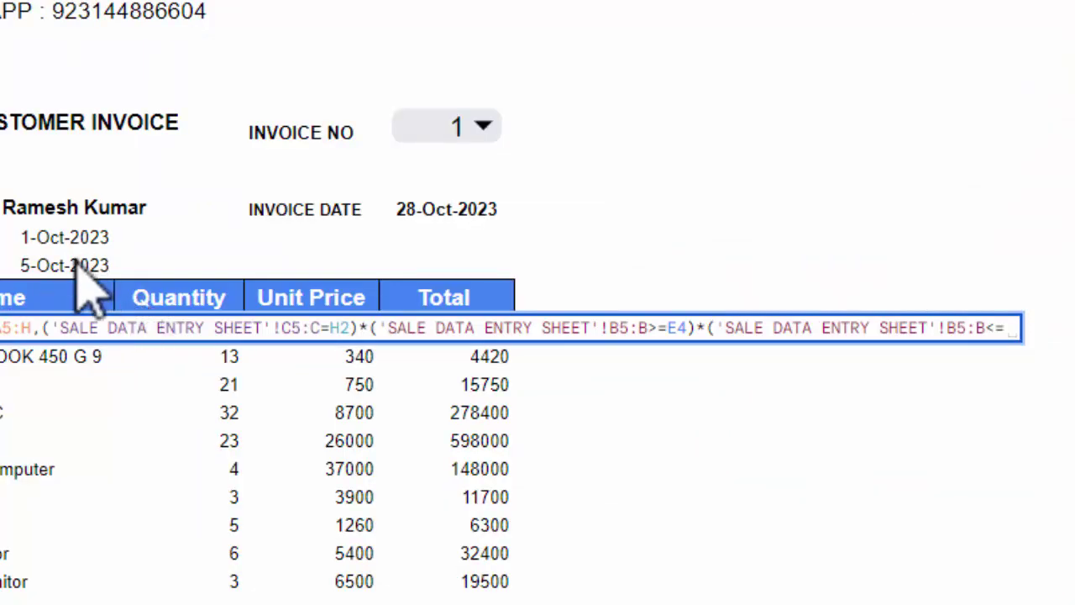
{"action": "left_click", "coordinate": [75, 263]}
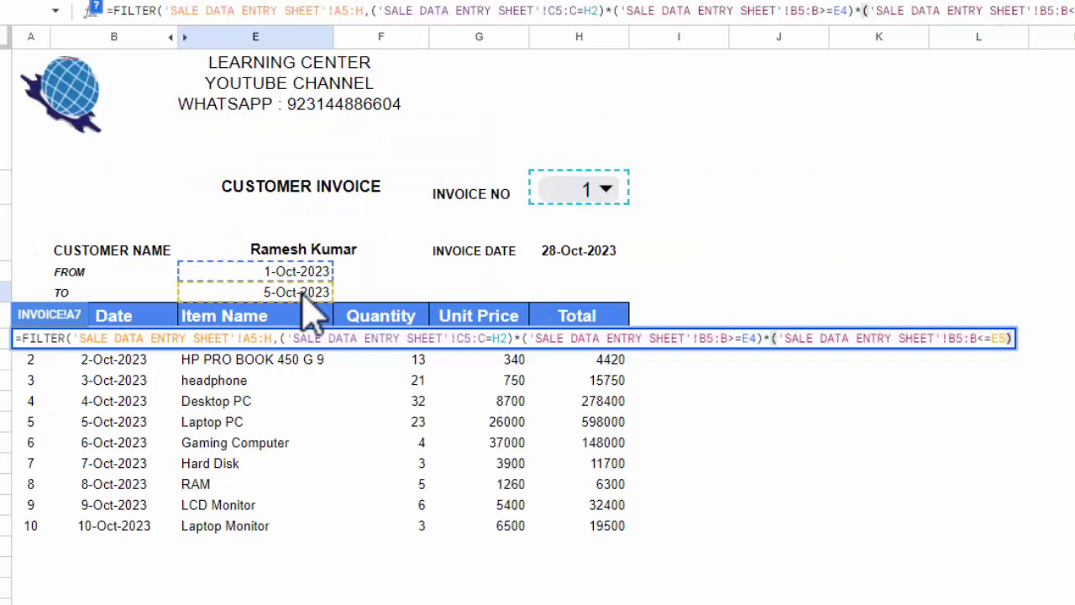
{"action": "key", "text": "Return"}
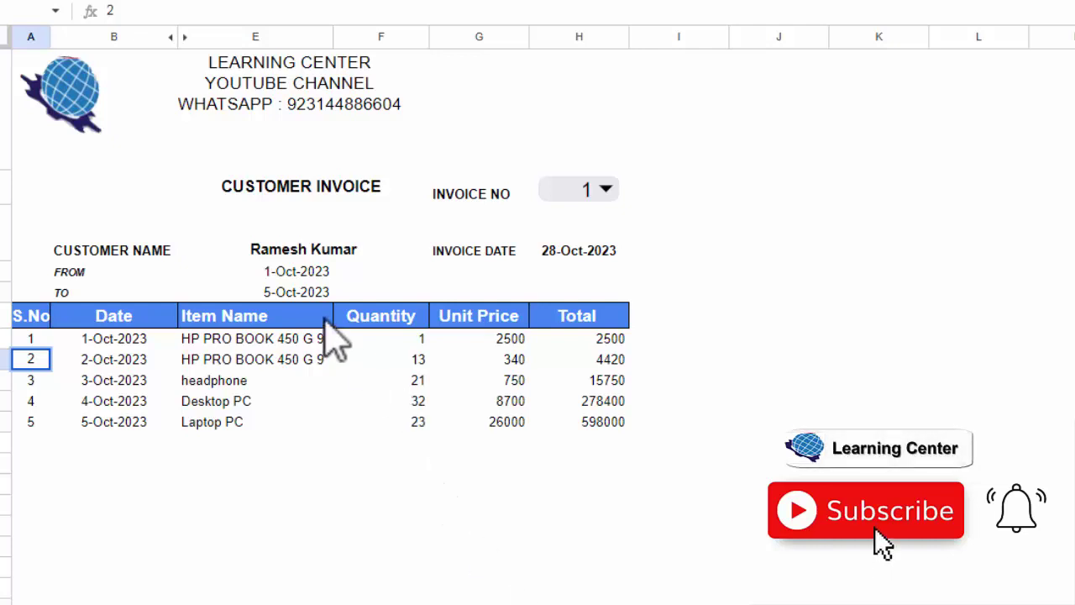
- Test the date filter by setting the TO date in E5 to 6 October 2023 from its calendar
{"action": "double_click", "coordinate": [291, 292]}
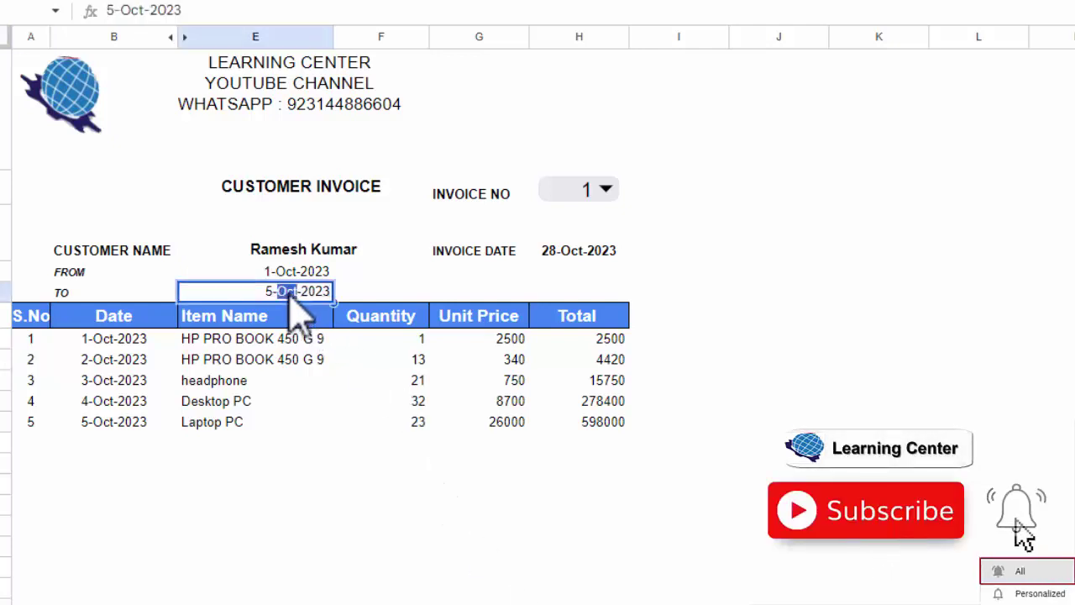
{"action": "left_click", "coordinate": [887, 341]}
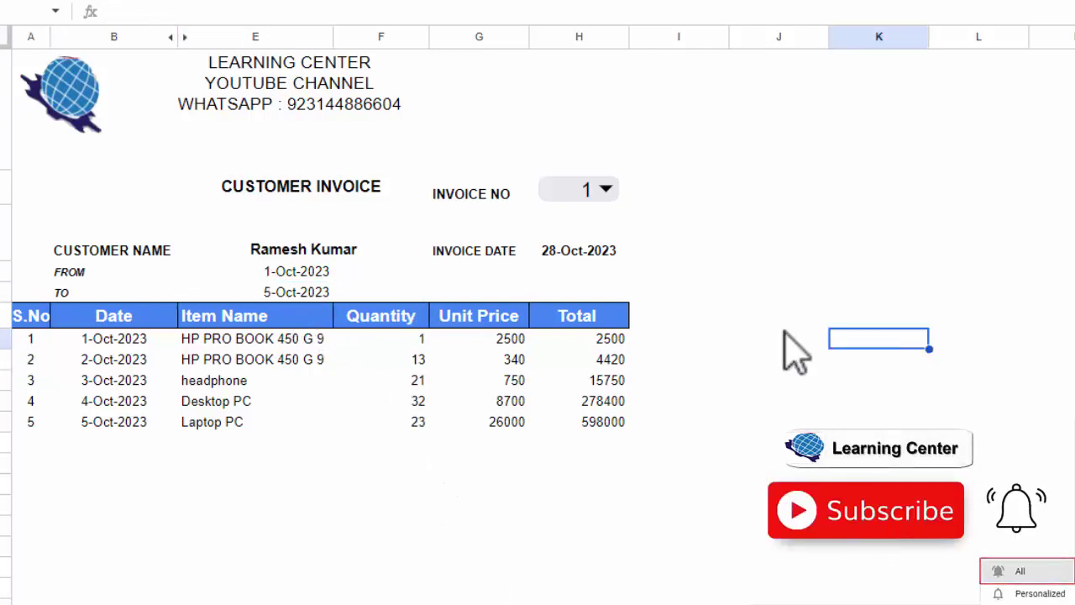
{"action": "double_click", "coordinate": [277, 292]}
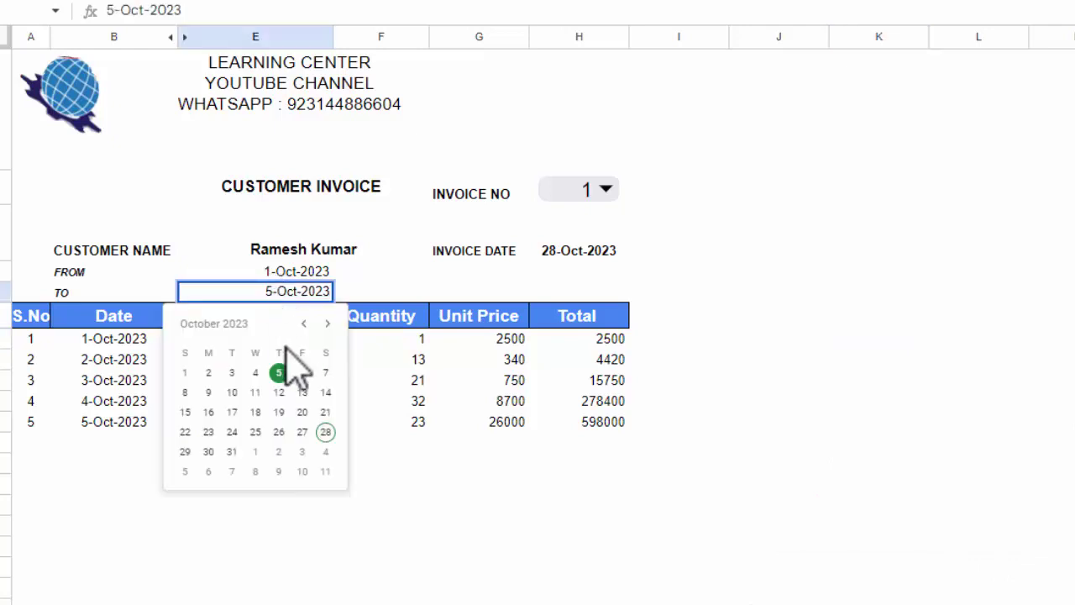
{"action": "left_click", "coordinate": [302, 372]}
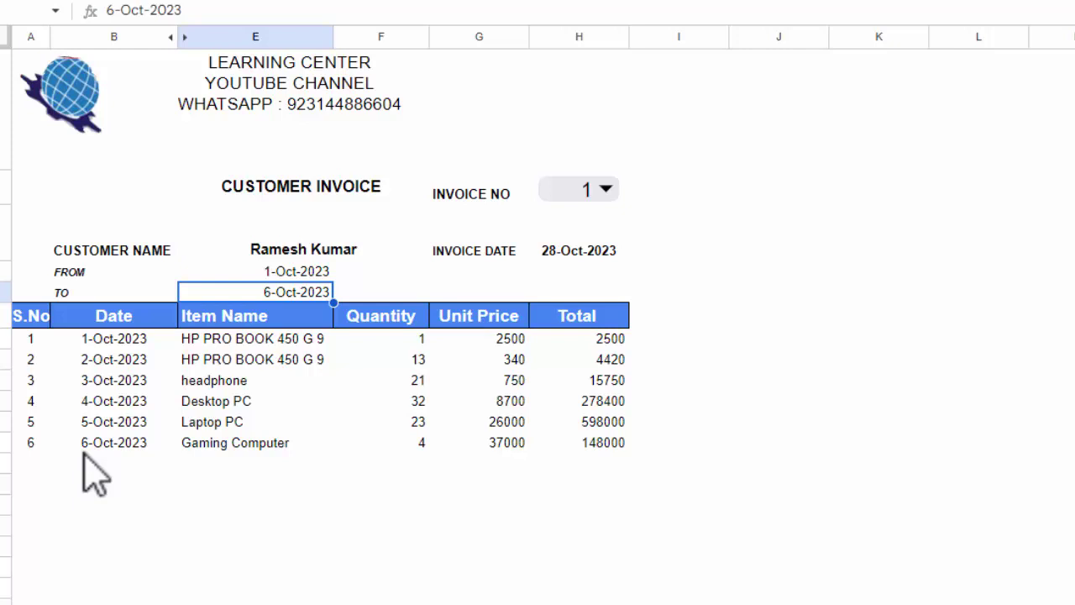
- Select invoice number 2 in H2 and check that invoice's dates on the SALE DATA ENTRY SHEET
{"action": "left_click", "coordinate": [608, 189]}
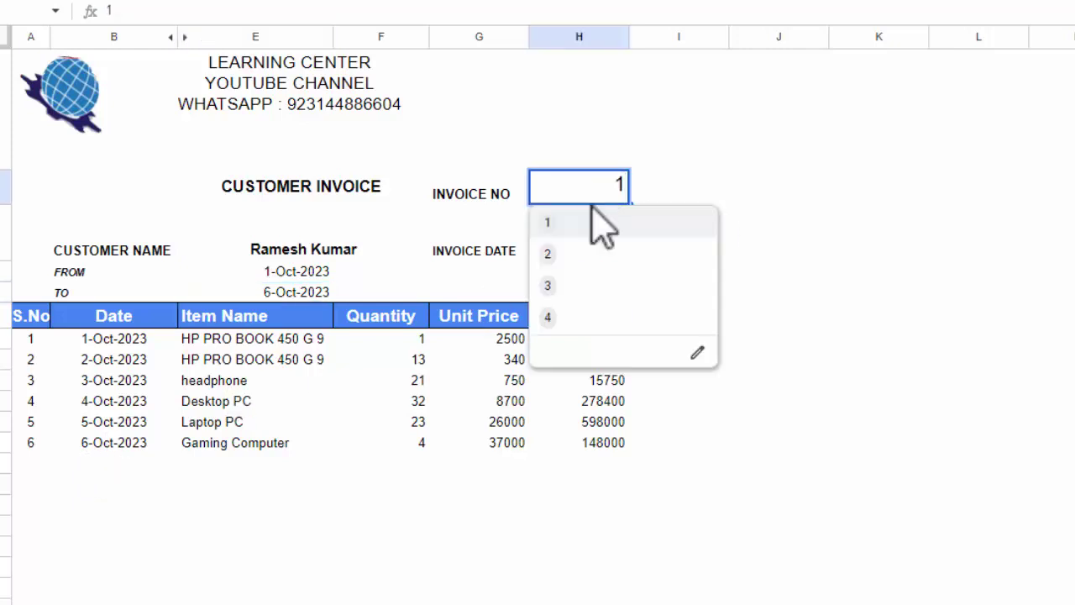
{"action": "left_click", "coordinate": [588, 254]}
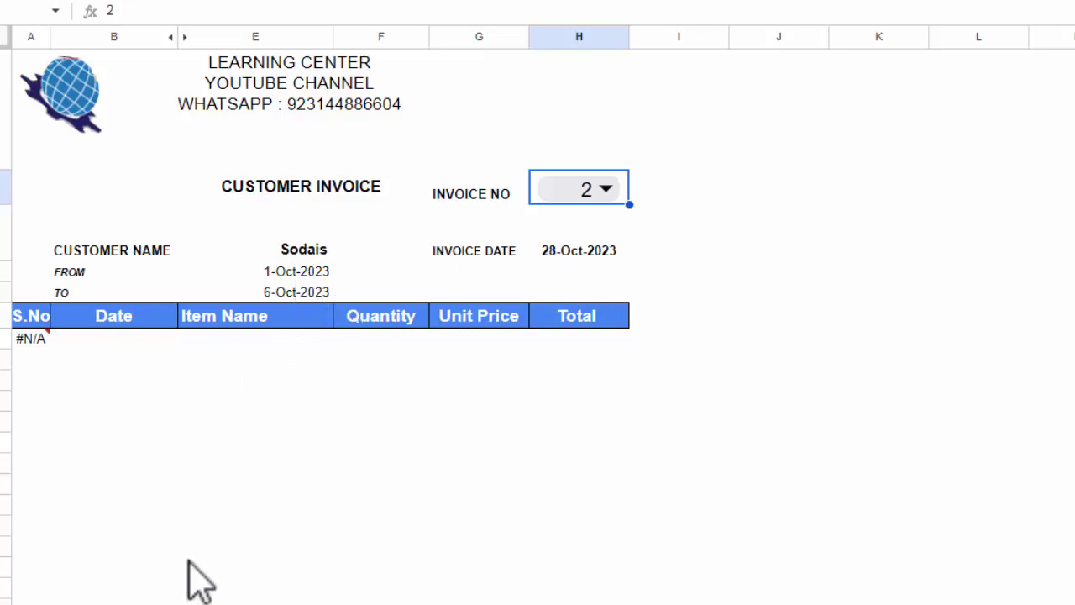
{"action": "key", "text": "ctrl+shift+Page_Down"}
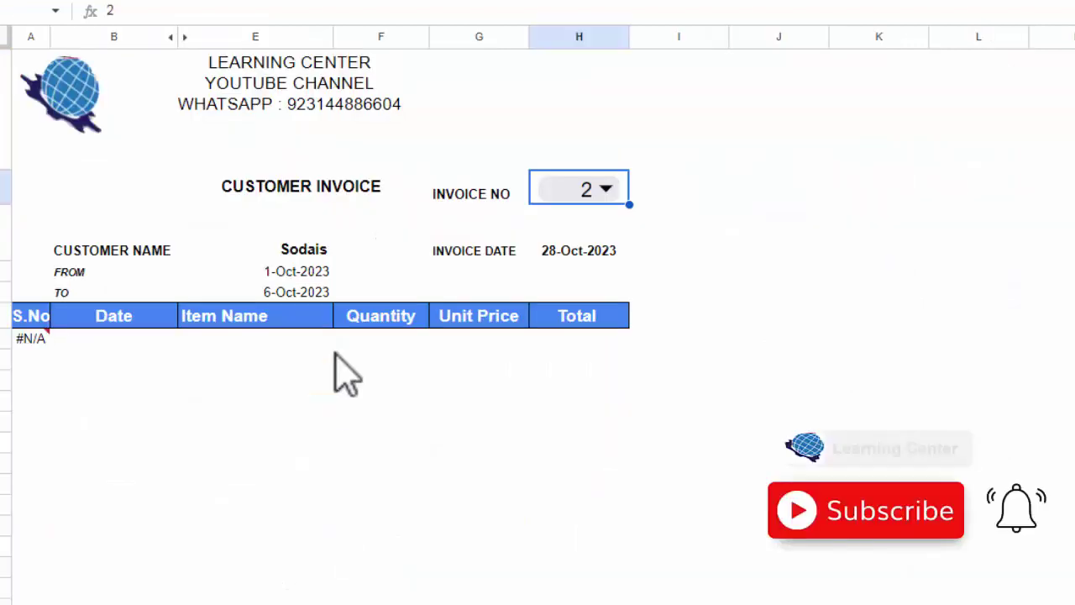
- Set the invoice period from 11 October 2023 in E4 to 15 October 2023 in E5 using the cell calendars
{"action": "double_click", "coordinate": [291, 269]}
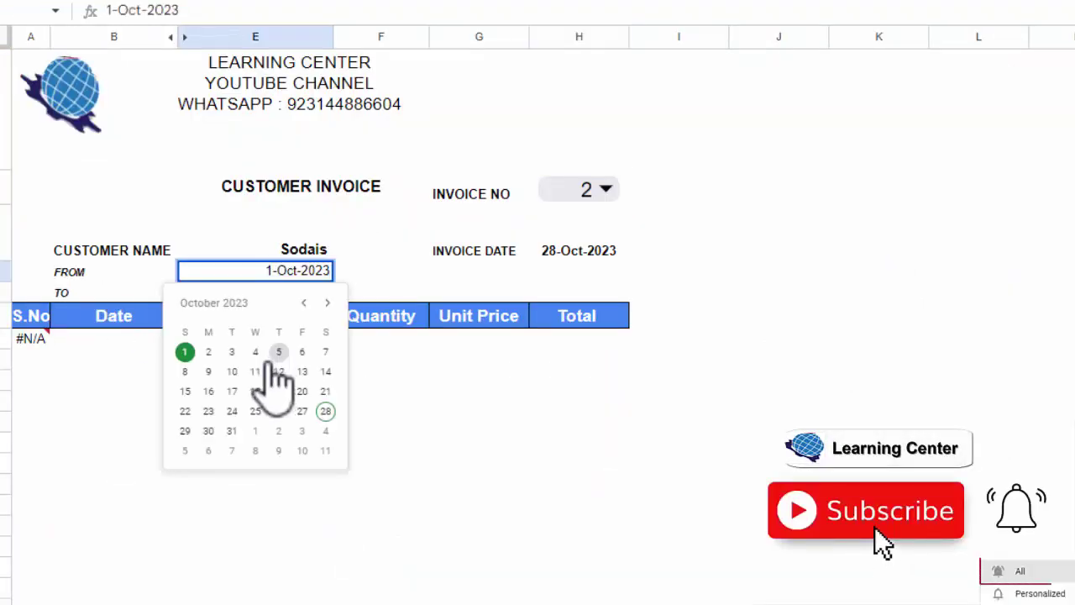
{"action": "left_click", "coordinate": [254, 373]}
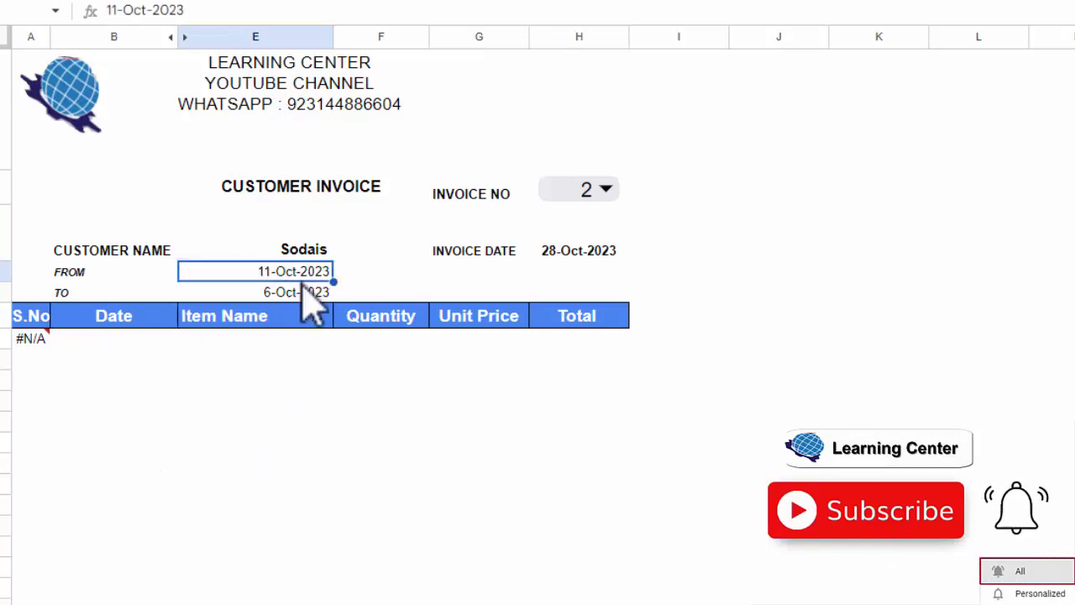
{"action": "double_click", "coordinate": [302, 290]}
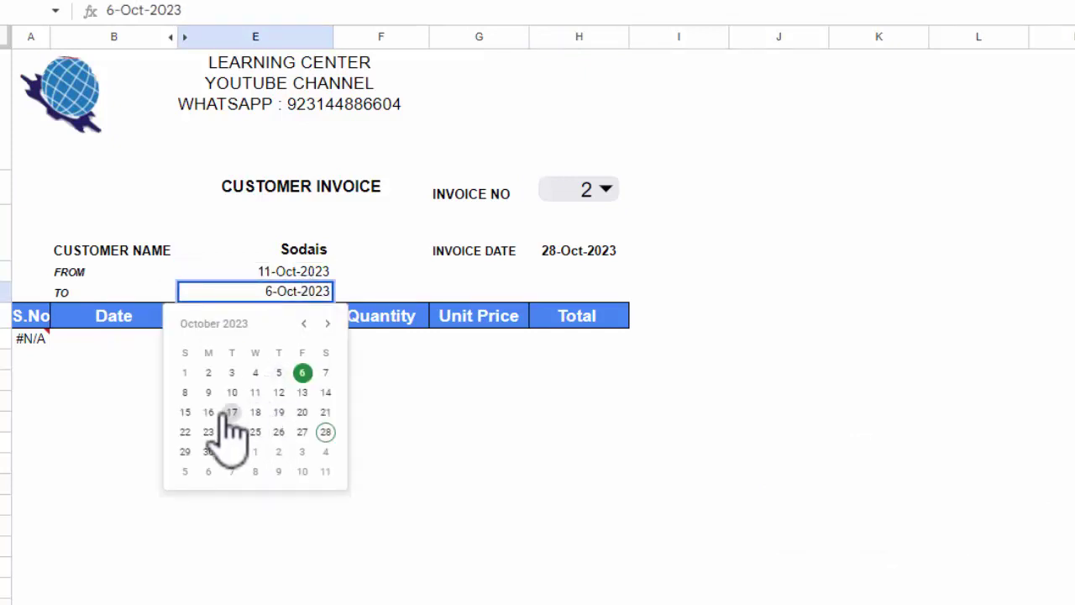
{"action": "left_click", "coordinate": [186, 412]}
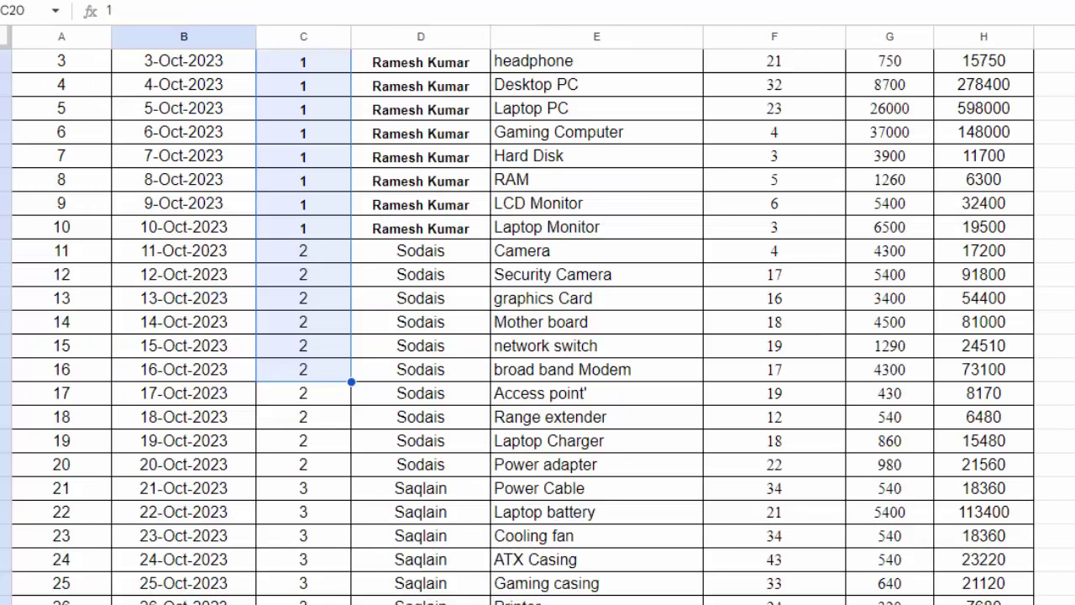
- Set the invoice period from 30 October 2023 in E4 to 10 November 2023 in E5, and select invoice number 4 in H2
{"action": "scroll", "coordinate": [336, 336], "scroll_direction": "down", "scroll_amount": 5}
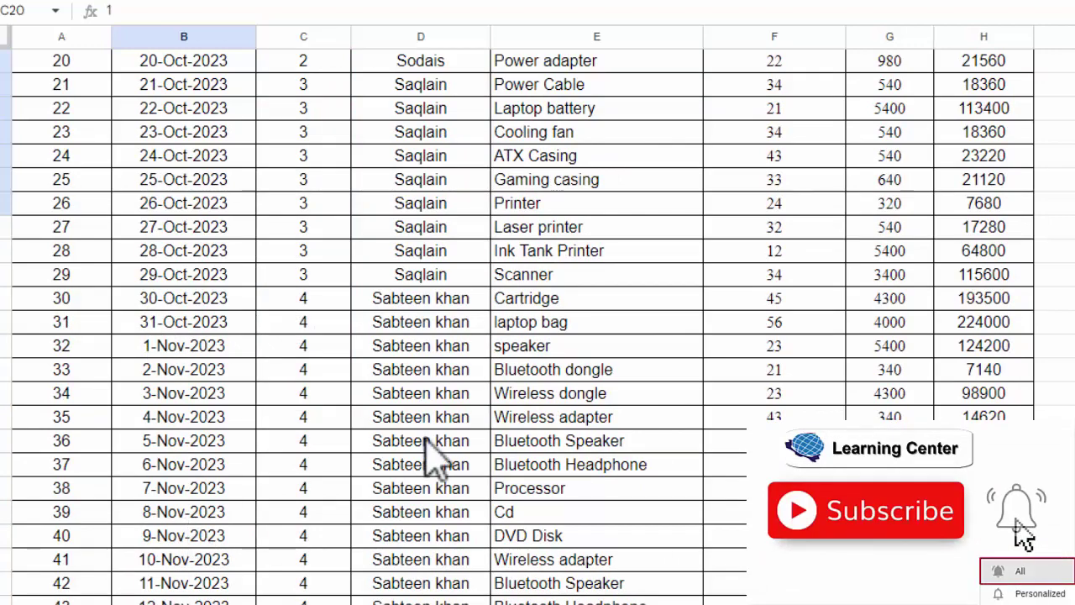
{"action": "scroll", "coordinate": [831, 344], "scroll_direction": "down", "scroll_amount": 6}
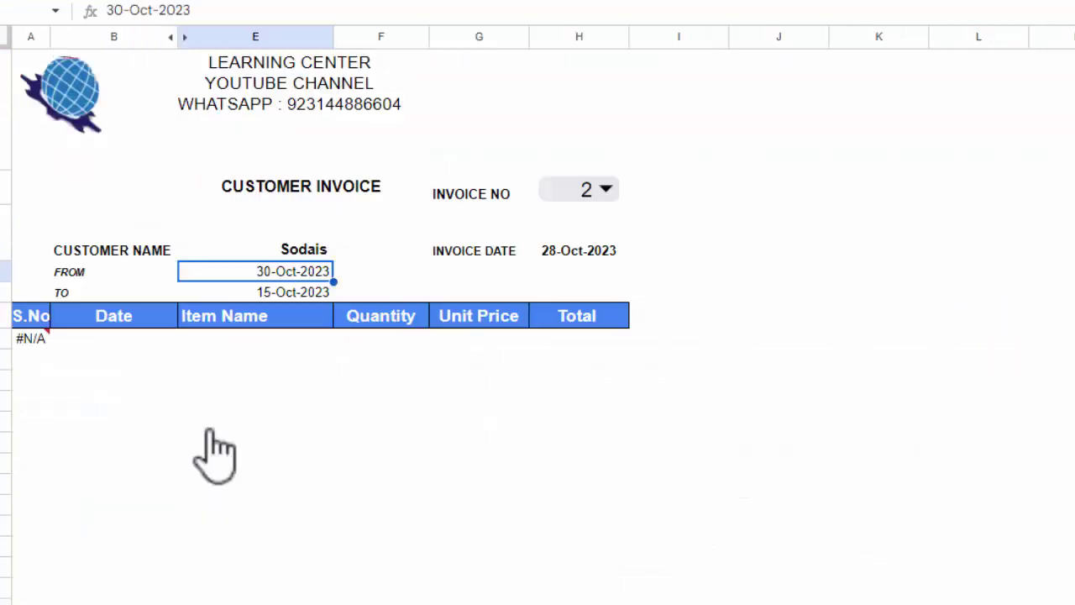
{"action": "left_click", "coordinate": [294, 293]}
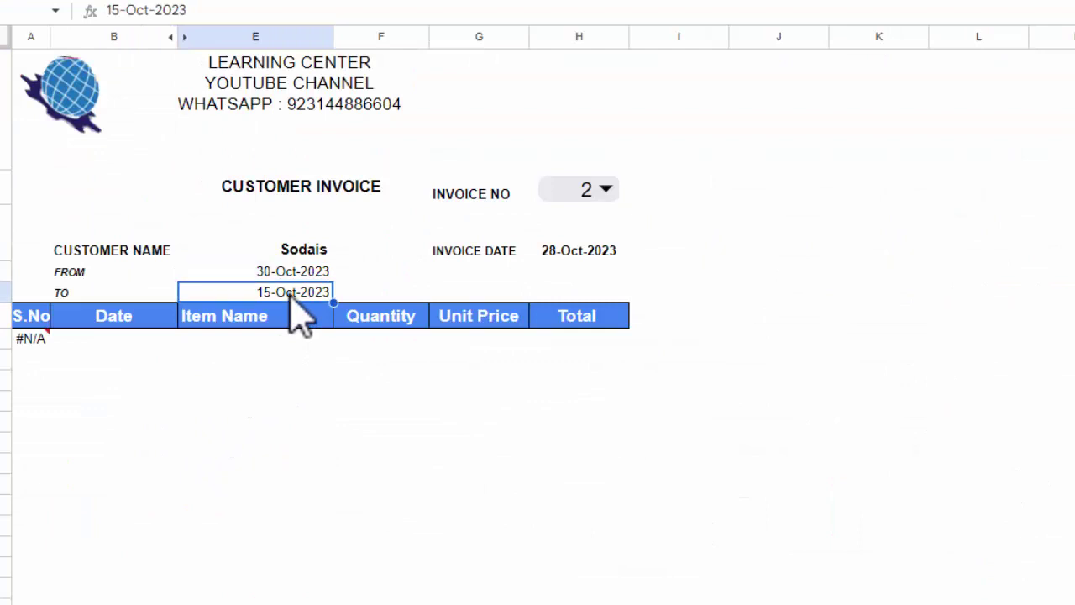
{"action": "double_click", "coordinate": [293, 293]}
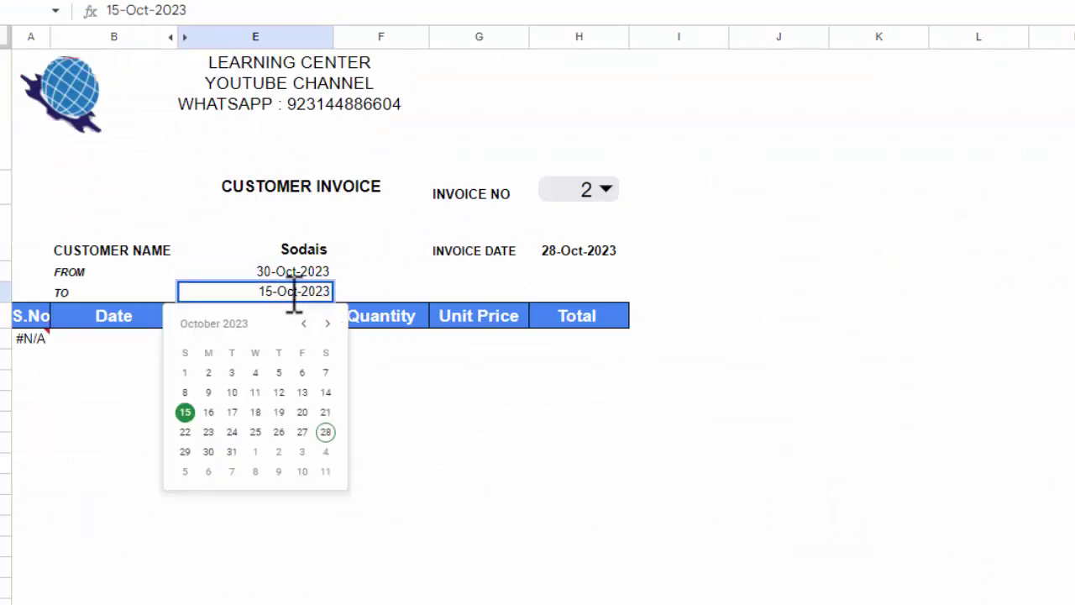
{"action": "left_click", "coordinate": [328, 324]}
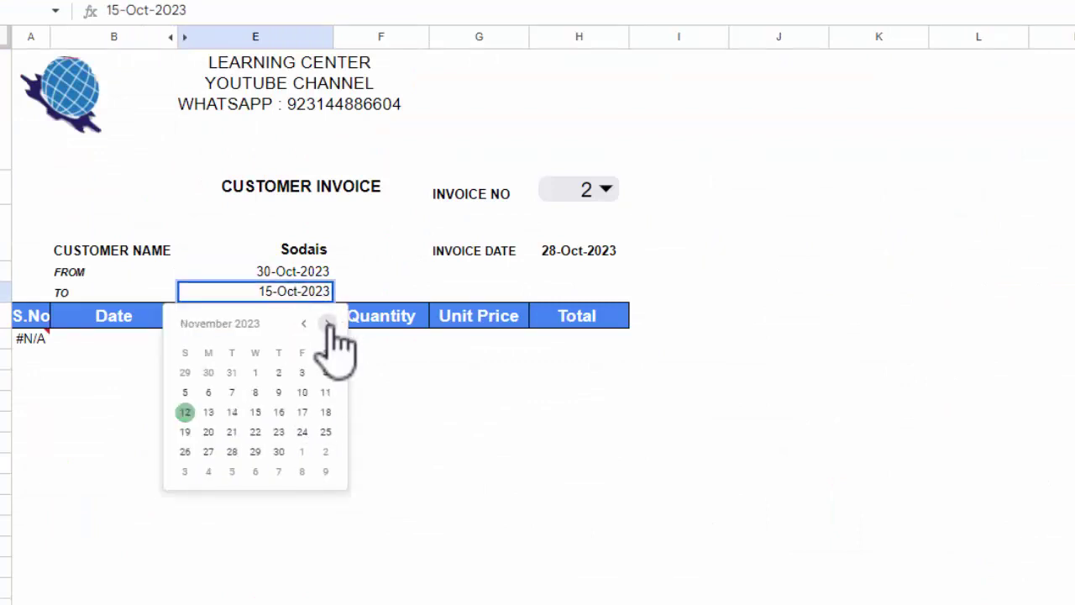
{"action": "left_click", "coordinate": [303, 394]}
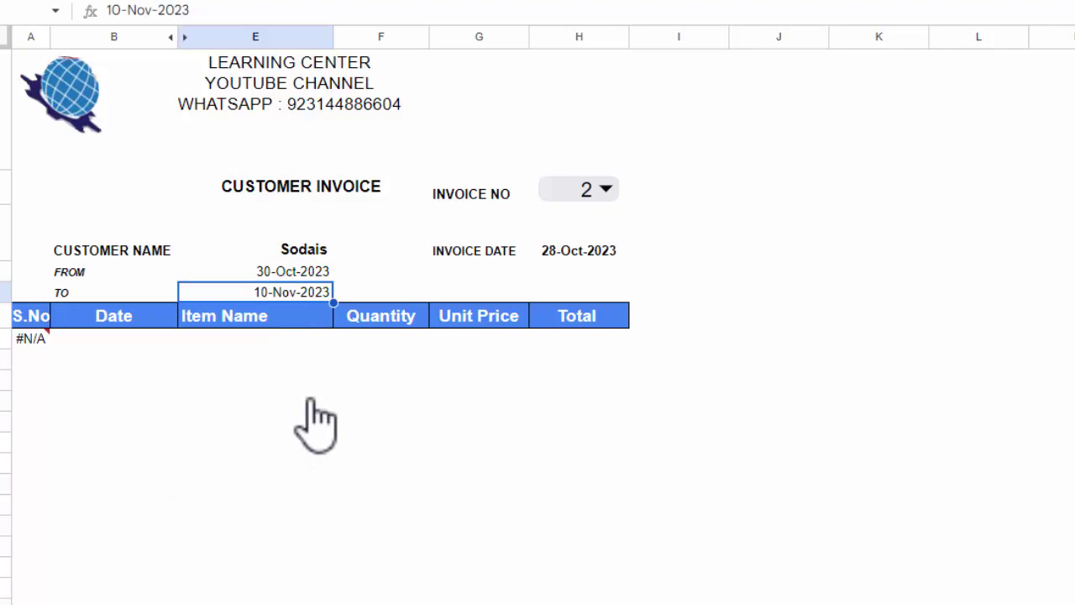
{"action": "left_click", "coordinate": [579, 189]}
{"action": "left_click", "coordinate": [559, 316]}
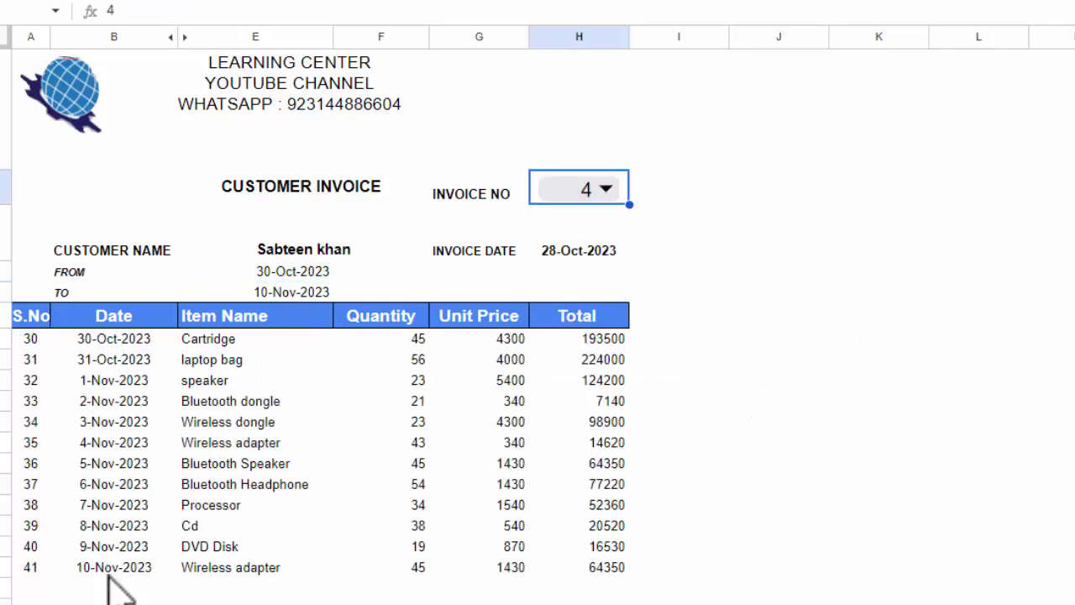
- Test a longer period by setting the TO date in E5 to 15 November 2023 and review the invoice down to its totals
{"action": "left_click", "coordinate": [309, 294]}
{"action": "double_click", "coordinate": [304, 292]}
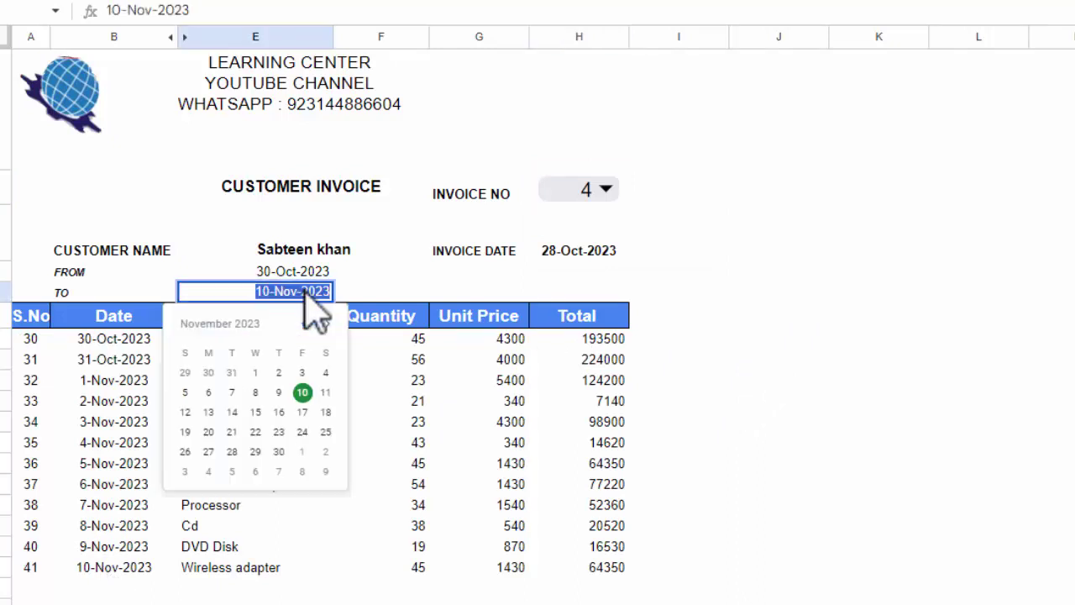
{"action": "left_click", "coordinate": [255, 411]}
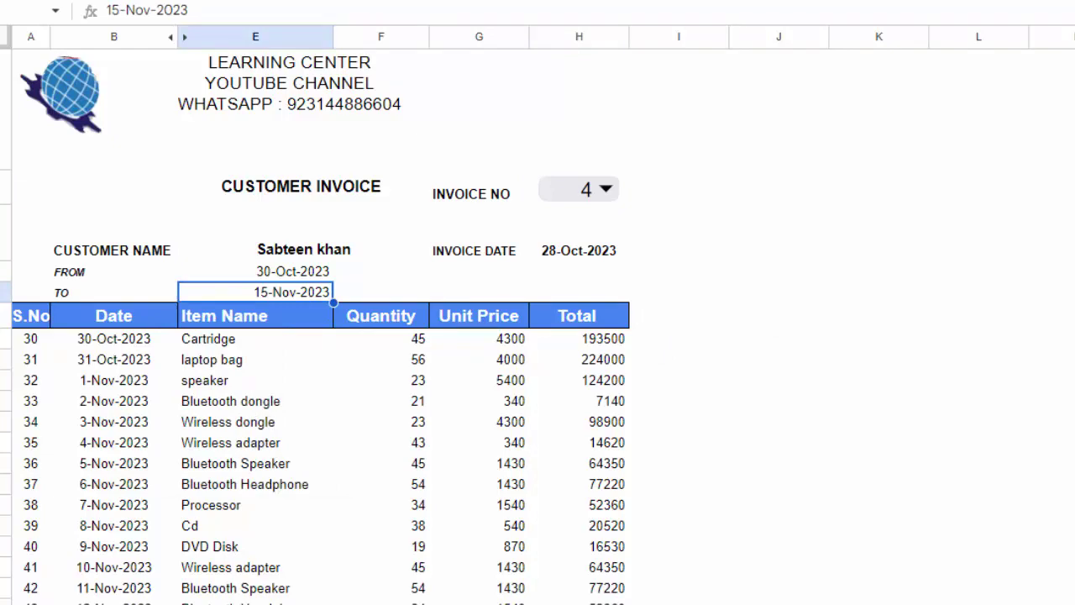
{"action": "scroll", "coordinate": [320, 336], "scroll_direction": "down", "scroll_amount": 5}
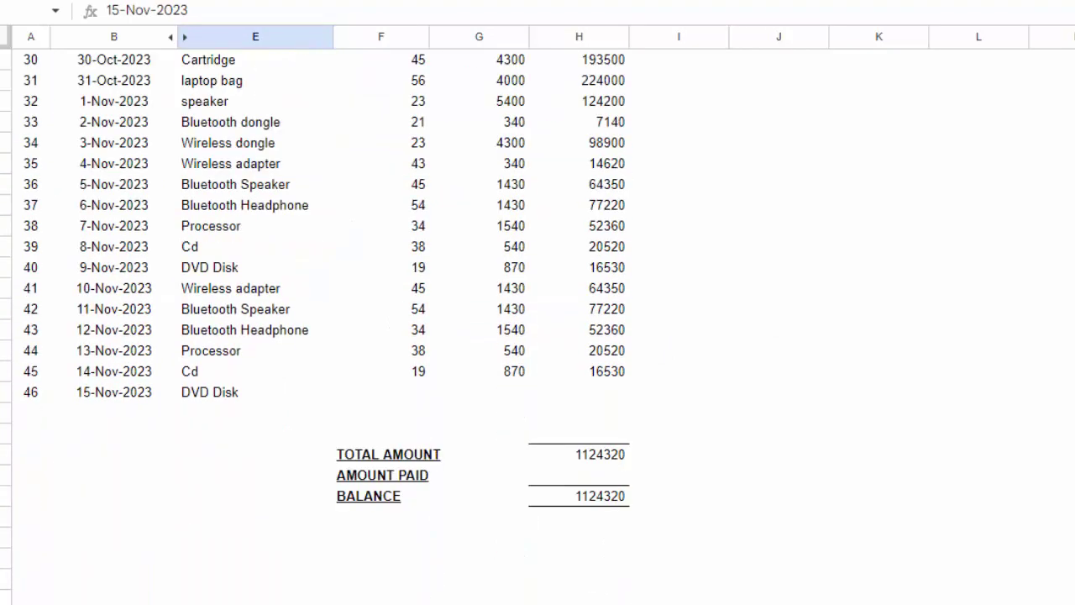
{"action": "scroll", "coordinate": [319, 336], "scroll_direction": "up", "scroll_amount": 5}
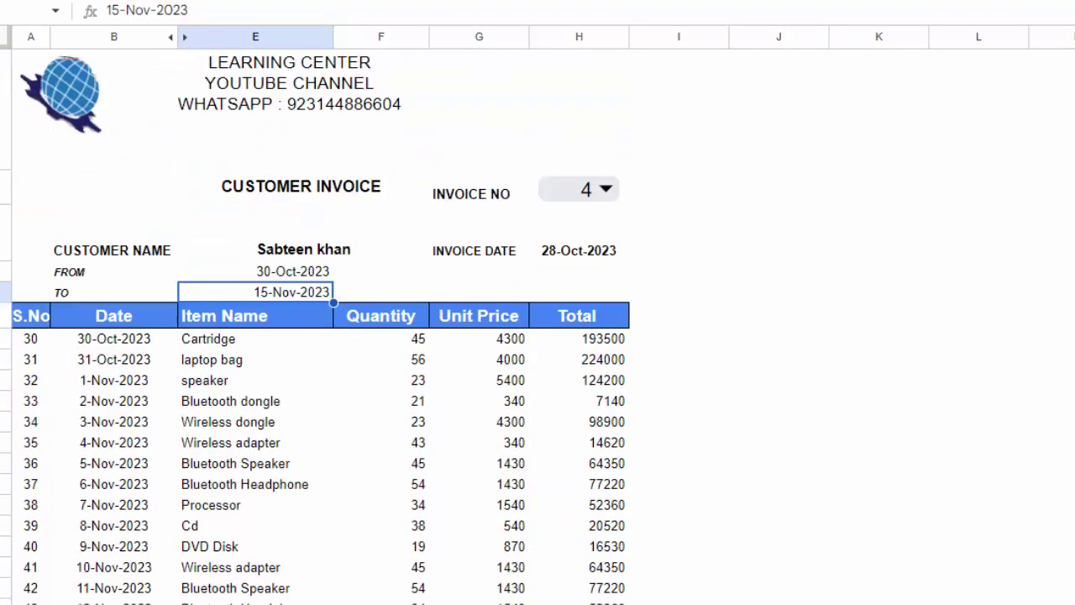
- Shorten the invoice period by setting the TO date in E5 to 8 November 2023
{"action": "double_click", "coordinate": [314, 294]}
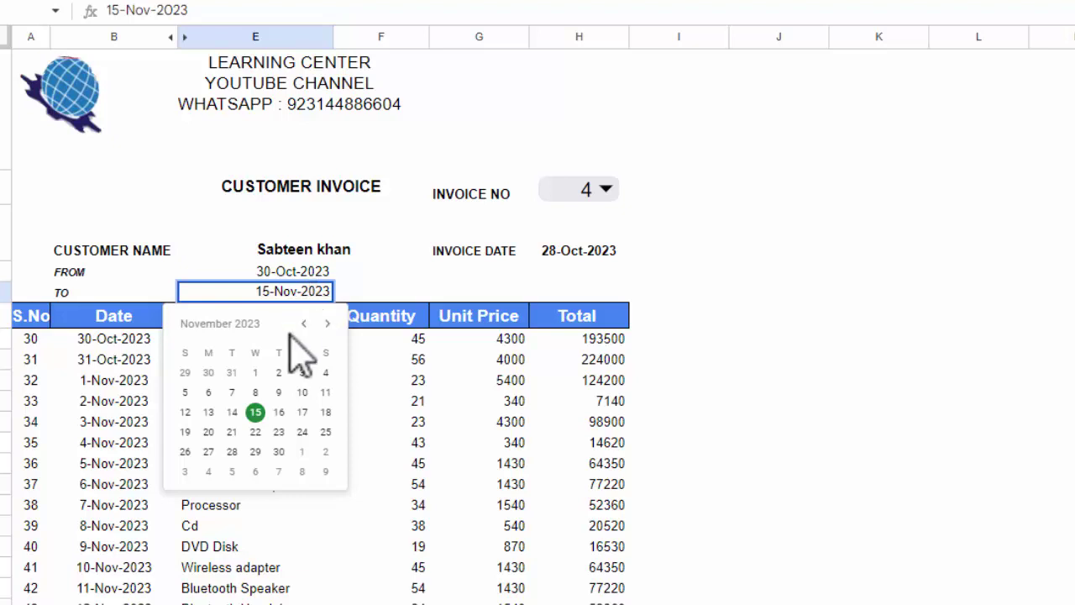
{"action": "left_click", "coordinate": [256, 392]}
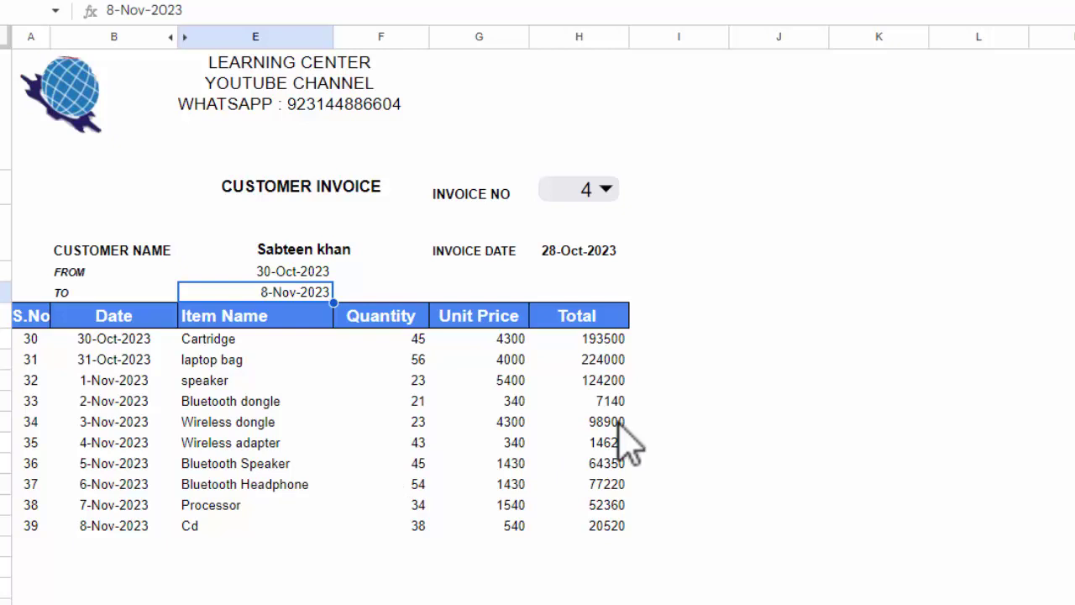
{"action": "left_click", "coordinate": [810, 401]}
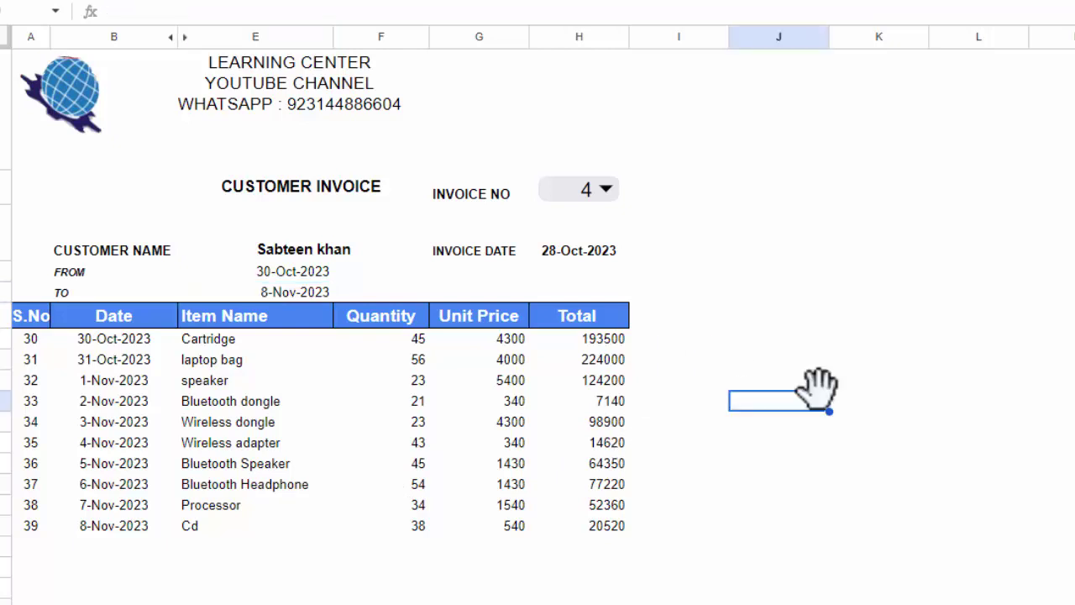